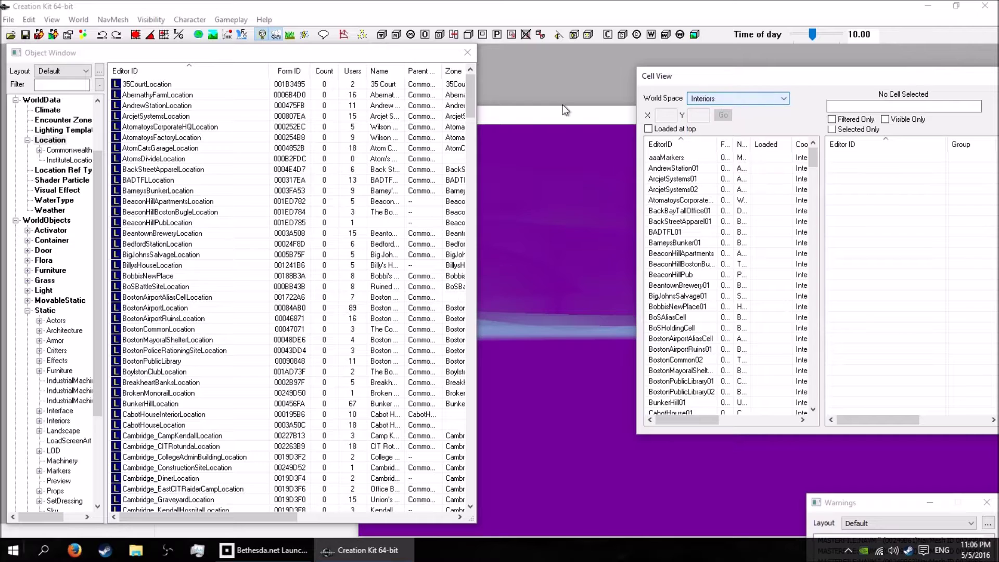
# - Check the world spaces available in the Cell View and the master files that are loaded
pyautogui.click(746, 99)
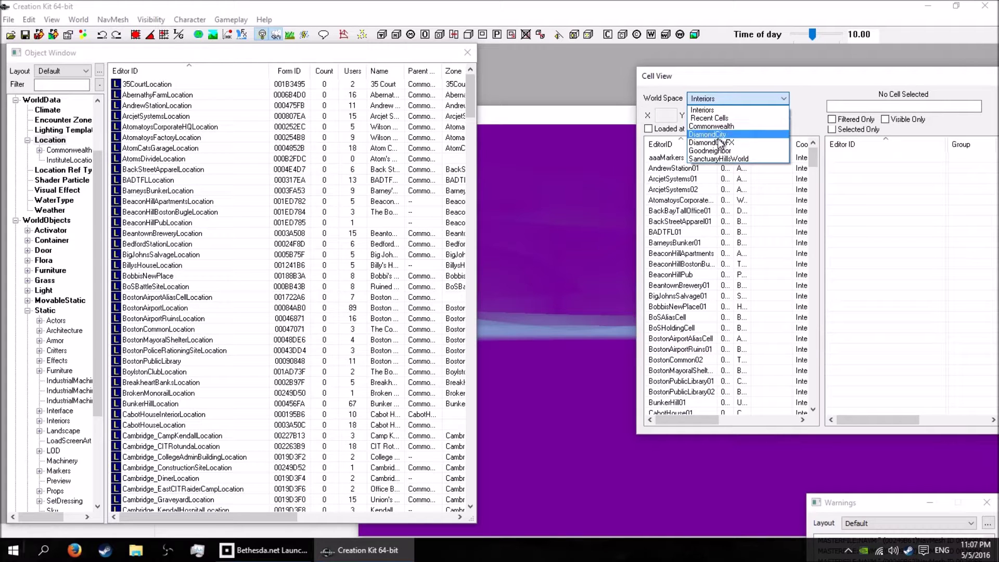
pyautogui.click(727, 171)
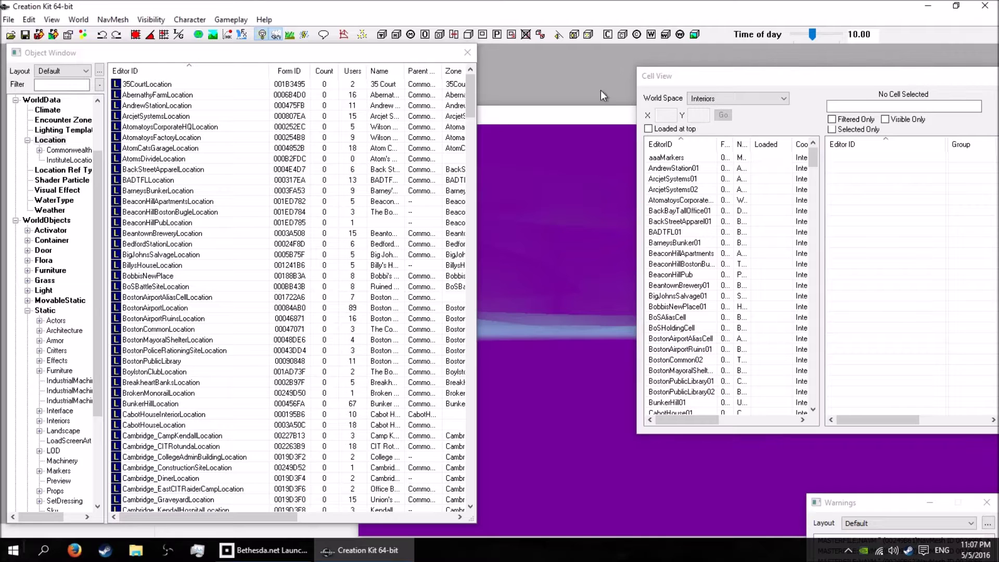
pyautogui.click(8, 19)
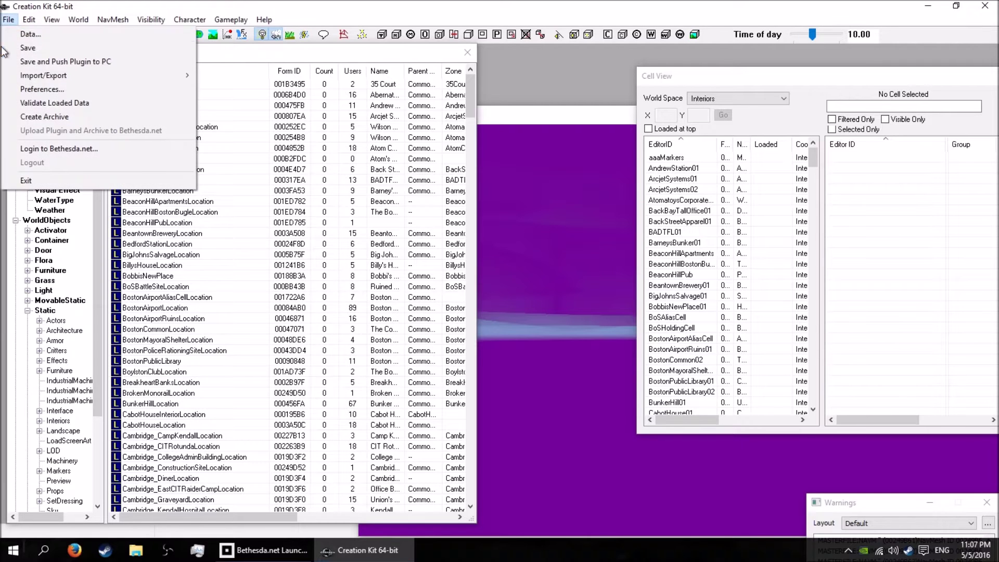
pyautogui.click(26, 34)
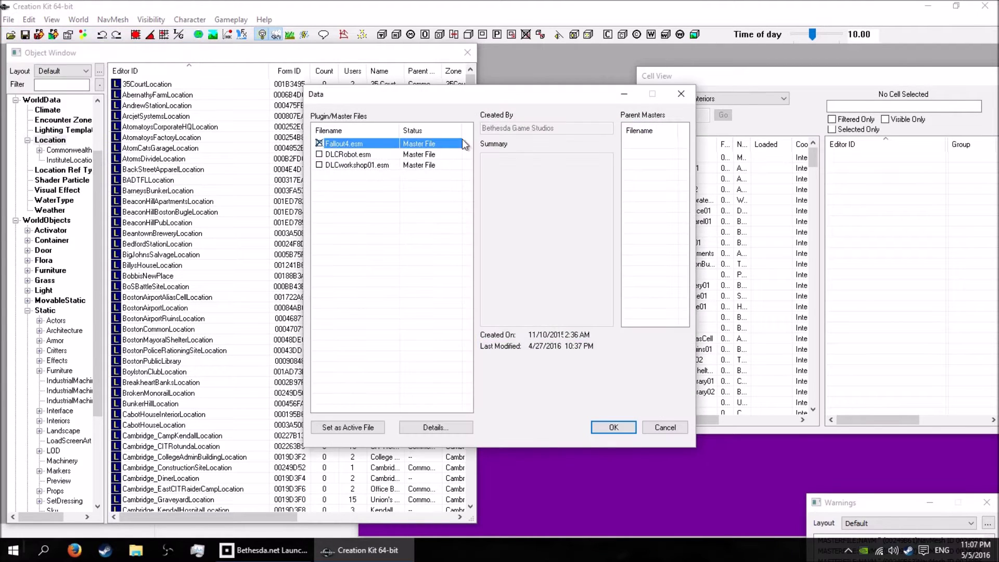
pyautogui.click(681, 94)
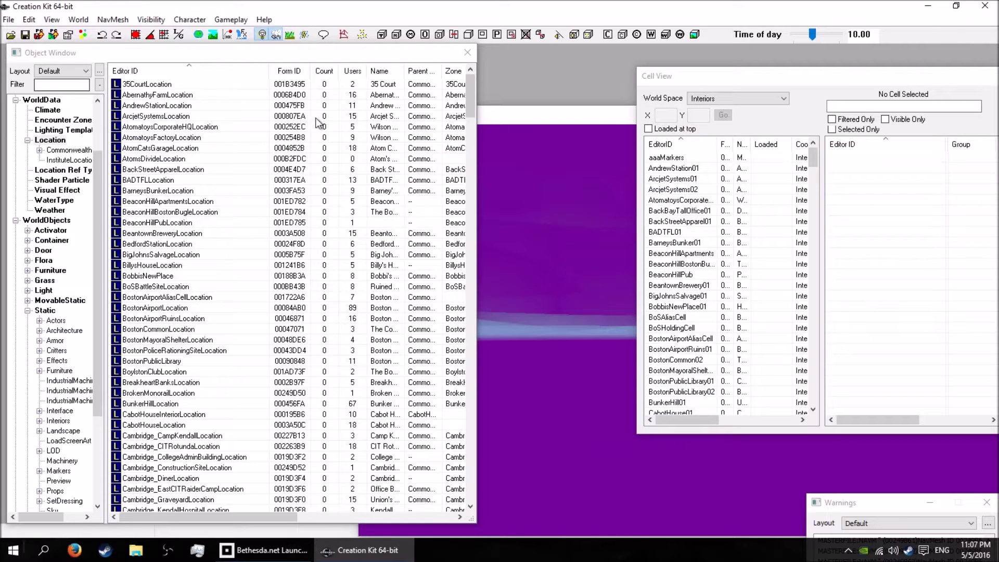
# - Create a new world space with the editor ID "aaanewworld"
pyautogui.click(78, 20)
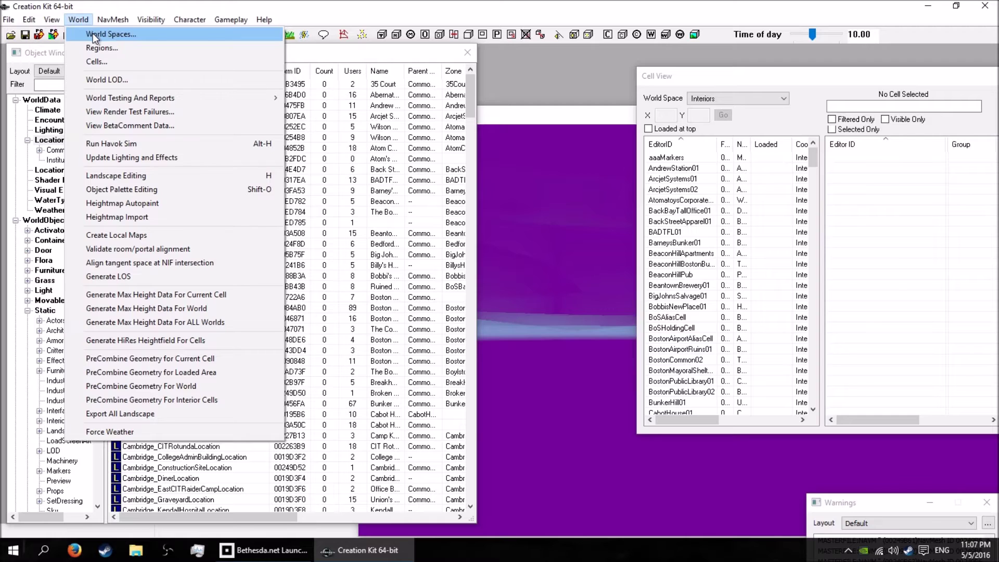
pyautogui.click(96, 35)
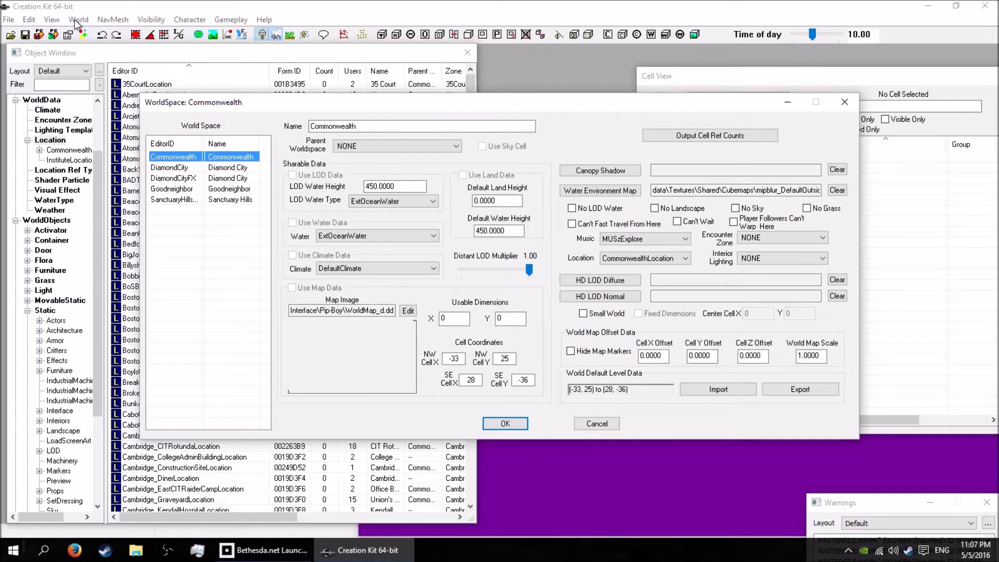
pyautogui.click(78, 20)
pyautogui.click(480, 99)
pyautogui.rightClick(184, 233)
pyautogui.click(233, 240)
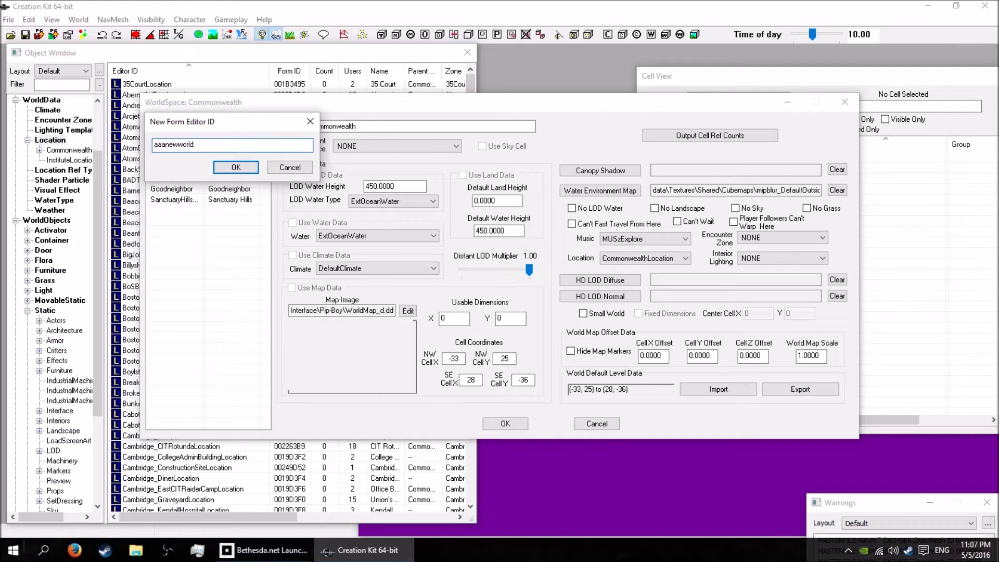
pyautogui.click(256, 169)
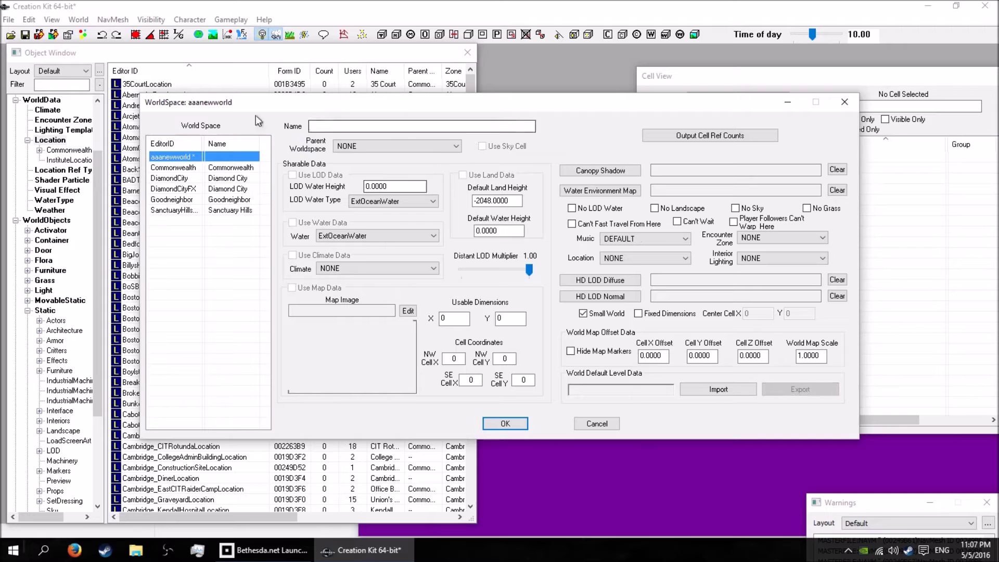
# - Name the new world space "new world awesomeness" and enable Fixed Dimensions with its center cell at 0, 0
pyautogui.click(371, 126)
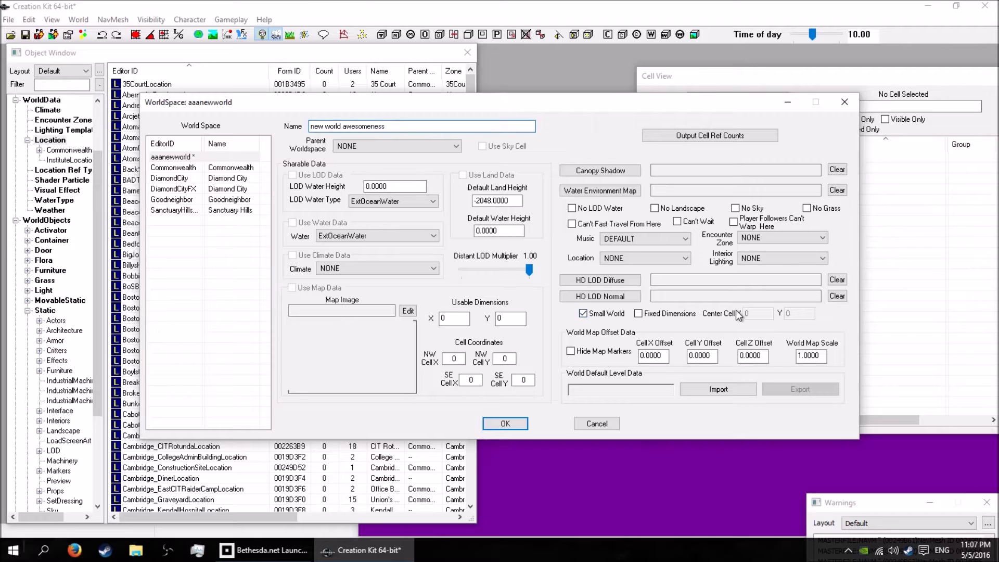
pyautogui.click(639, 314)
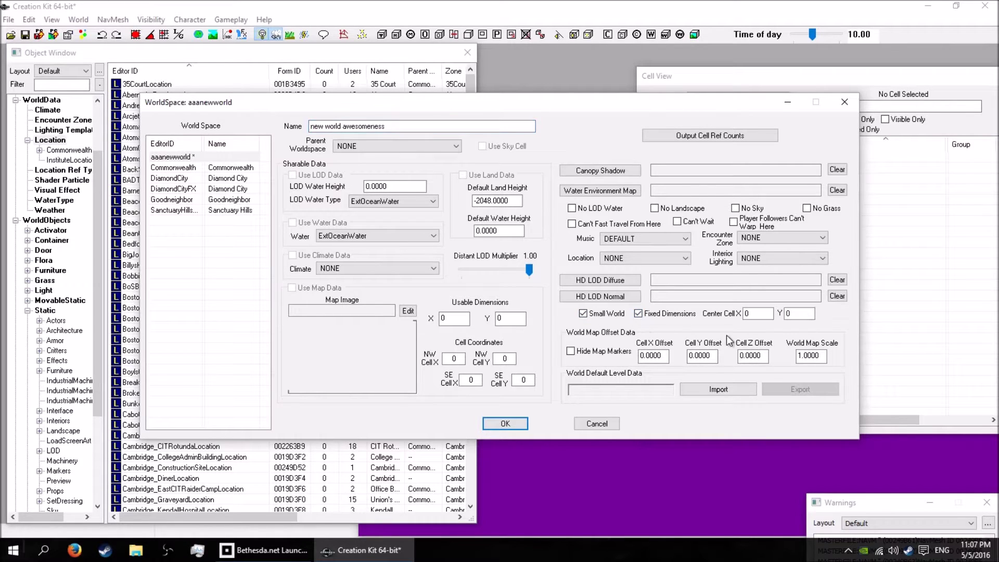
pyautogui.click(795, 315)
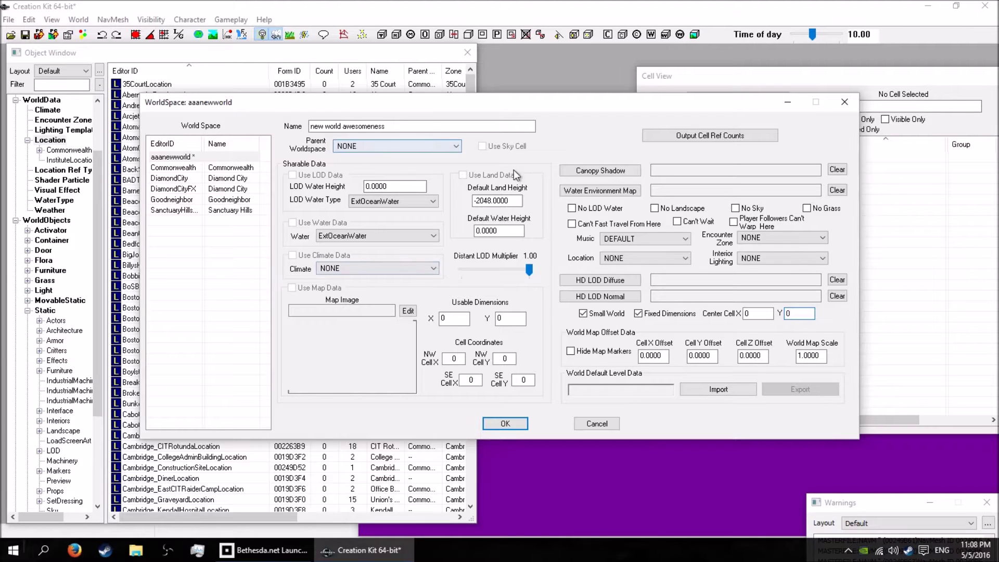
# - Set the world space's default land height to 300 and accept the world space settings
pyautogui.doubleClick(517, 201)
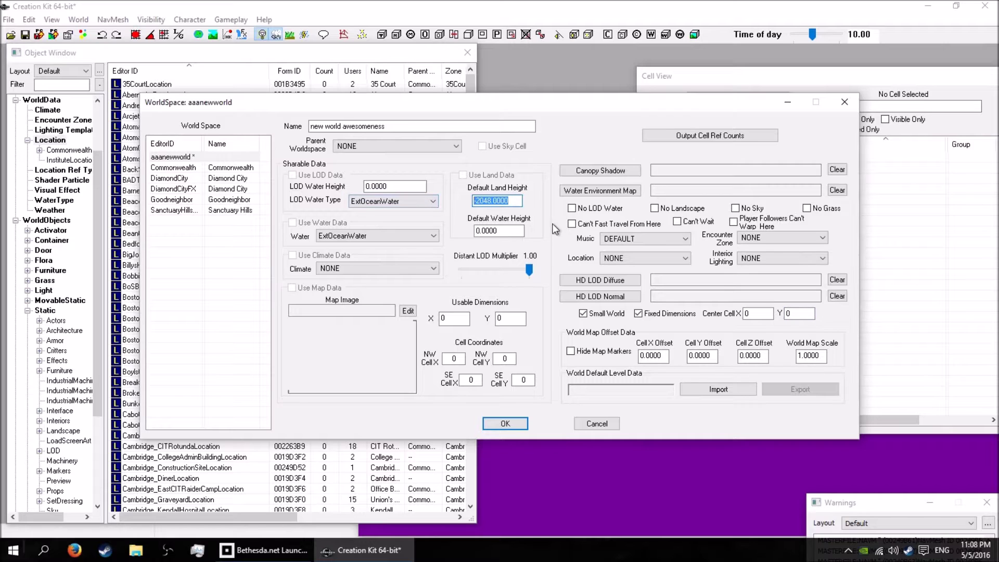
pyautogui.write('33')
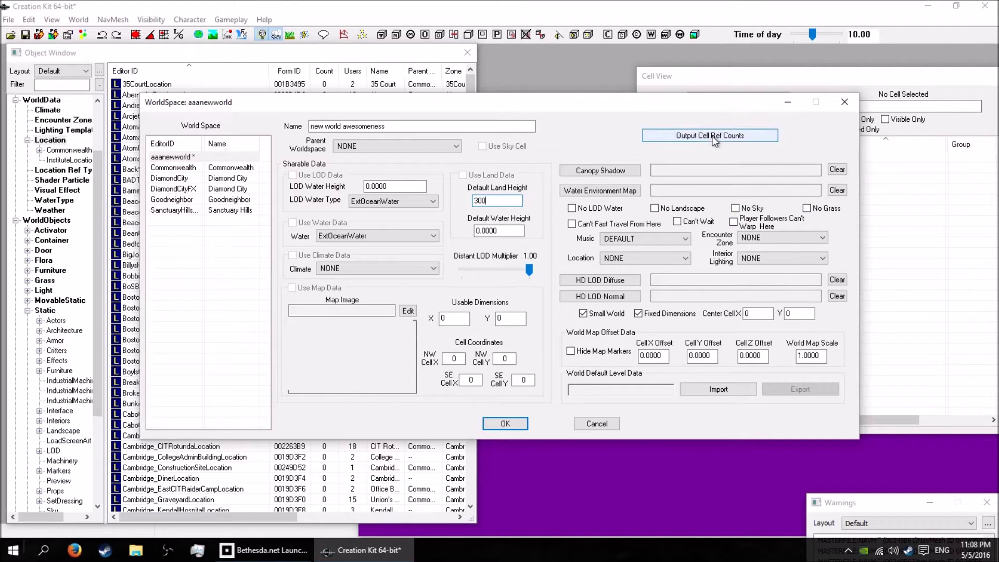
pyautogui.click(508, 425)
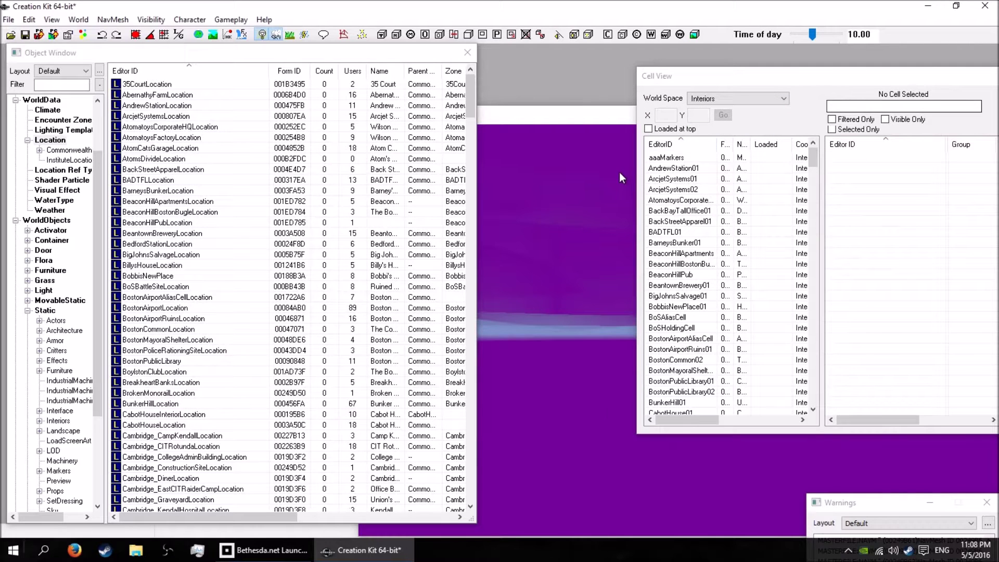
# - Load the Wilderness cell at 0, 0 of the aaanewworld world space into the Render Window
pyautogui.click(762, 99)
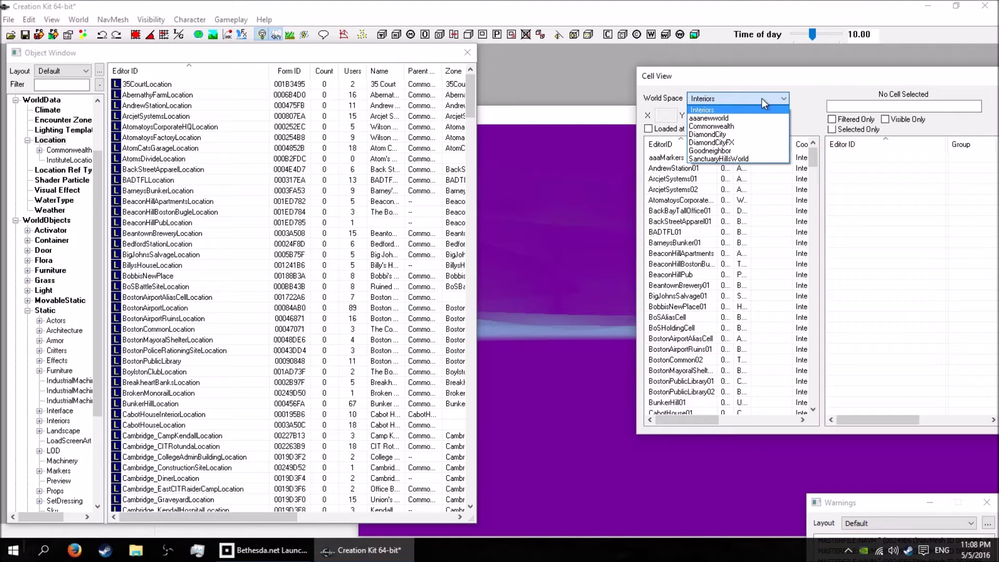
pyautogui.click(732, 118)
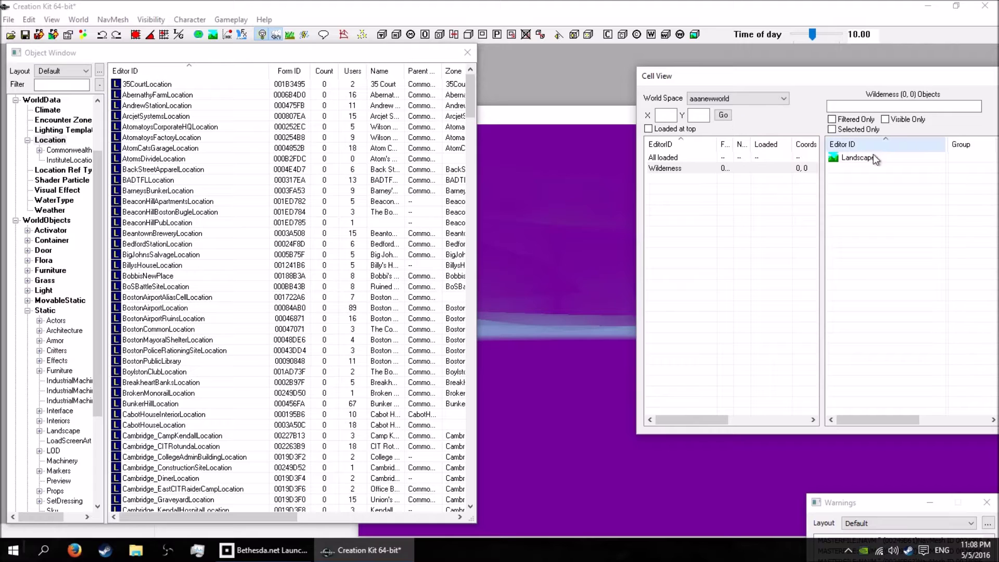
pyautogui.click(509, 119)
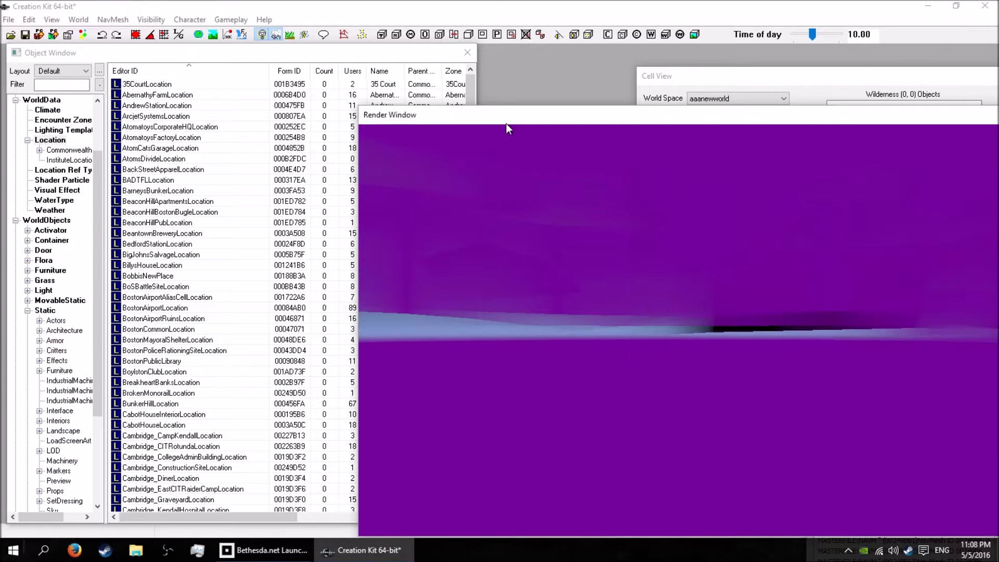
pyautogui.click(757, 83)
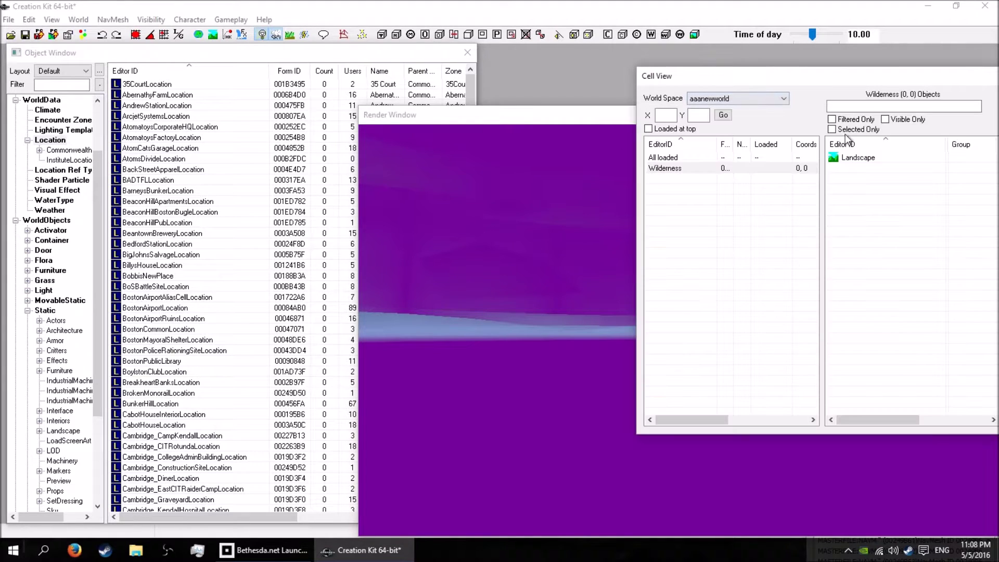
pyautogui.doubleClick(671, 168)
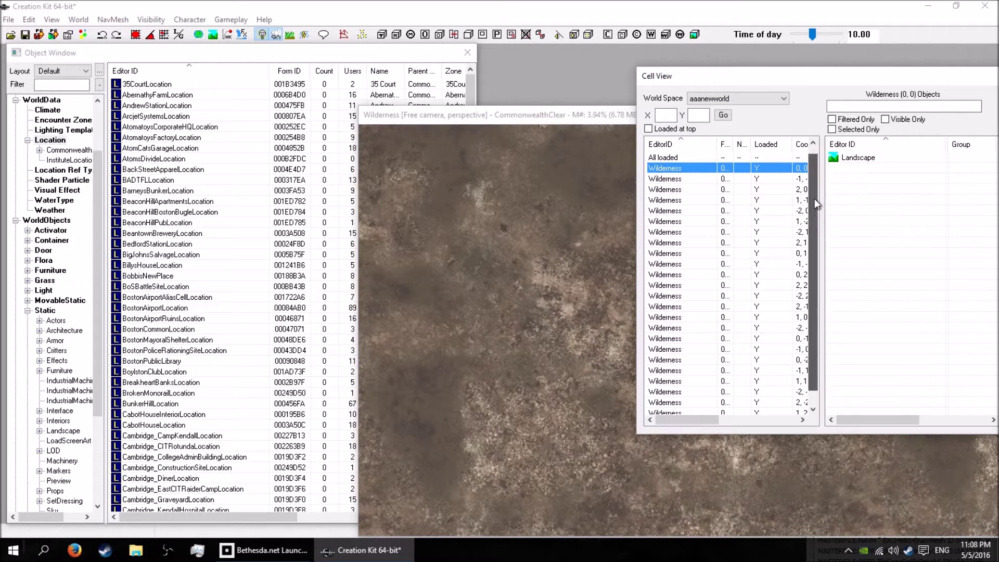
pyautogui.click(508, 115)
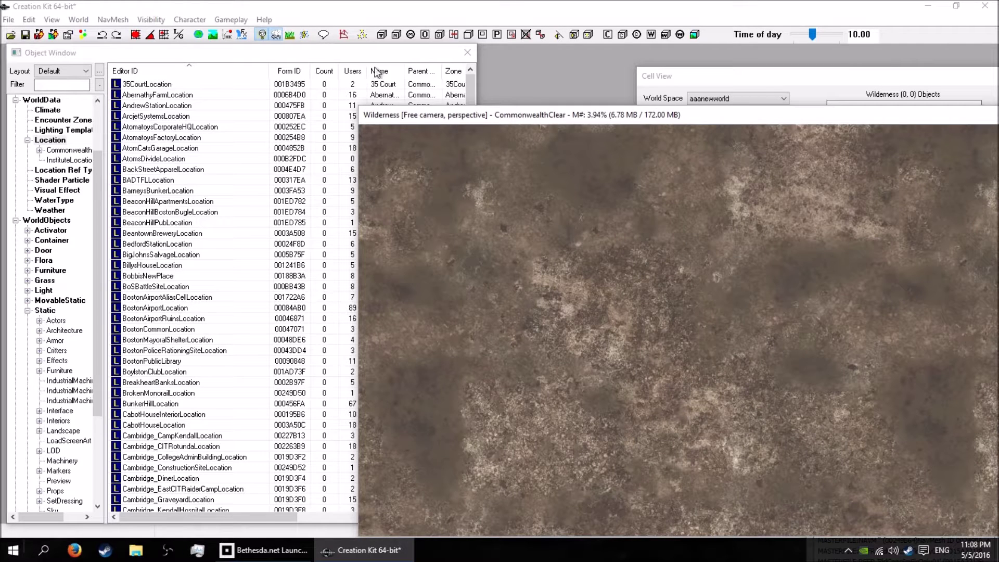
# - Turn on landscape editing, raise a small mound at the center of the cell, and show the cell borders
pyautogui.click(213, 35)
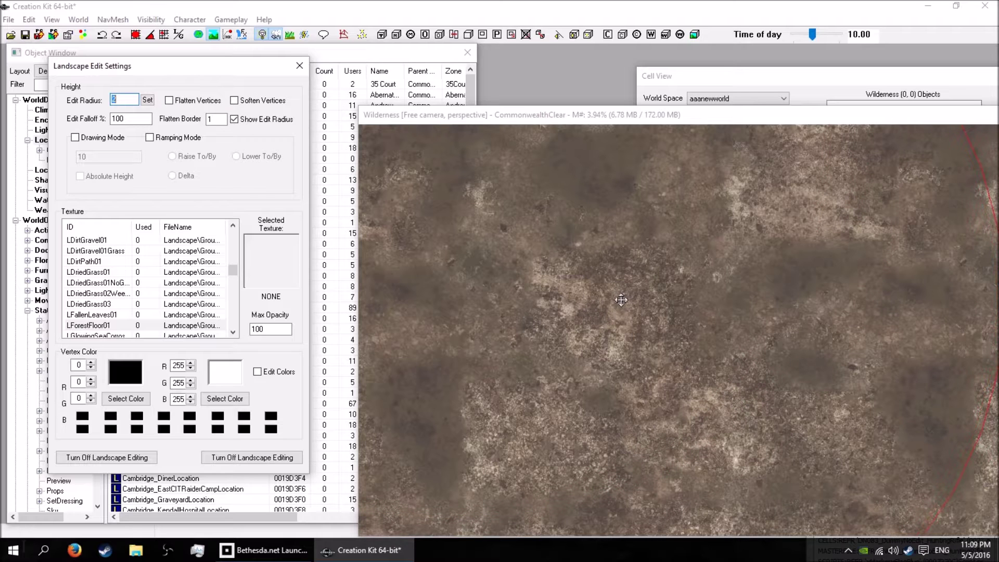
pyautogui.moveTo(626, 312); pyautogui.dragTo(629, 299)
pyautogui.keyDown('shift'); pyautogui.moveTo(630, 305); pyautogui.dragTo(508, 272, button='middle'); pyautogui.keyUp('shift')
pyautogui.press('b')
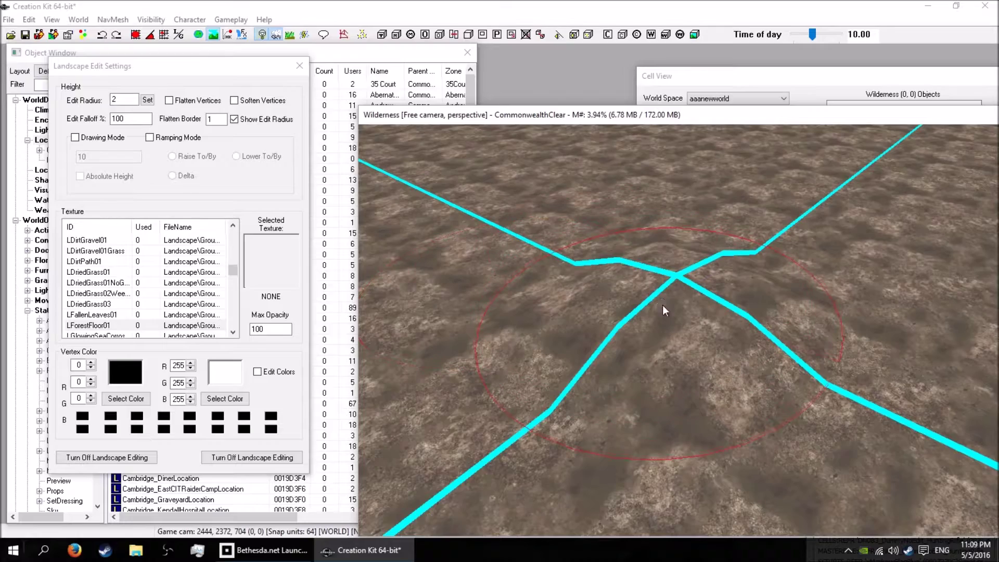
# - Raise a steep mound at the cell corner where the yellow-and-black border lines cross
pyautogui.keyDown('shift'); pyautogui.moveTo(665, 297); pyautogui.dragTo(591, 263, button='middle'); pyautogui.keyUp('shift')
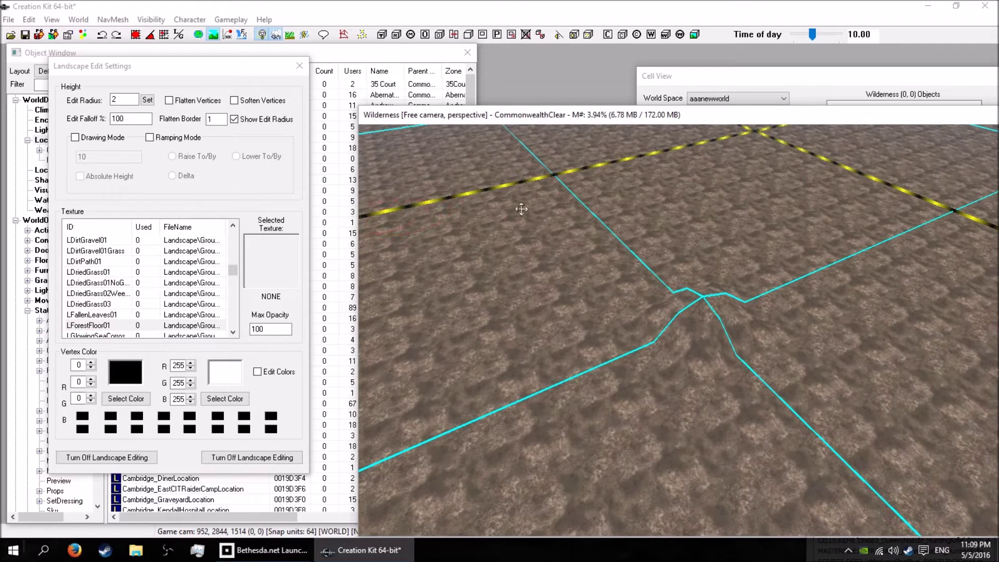
pyautogui.moveTo(701, 275); pyautogui.dragTo(660, 376, button='middle')
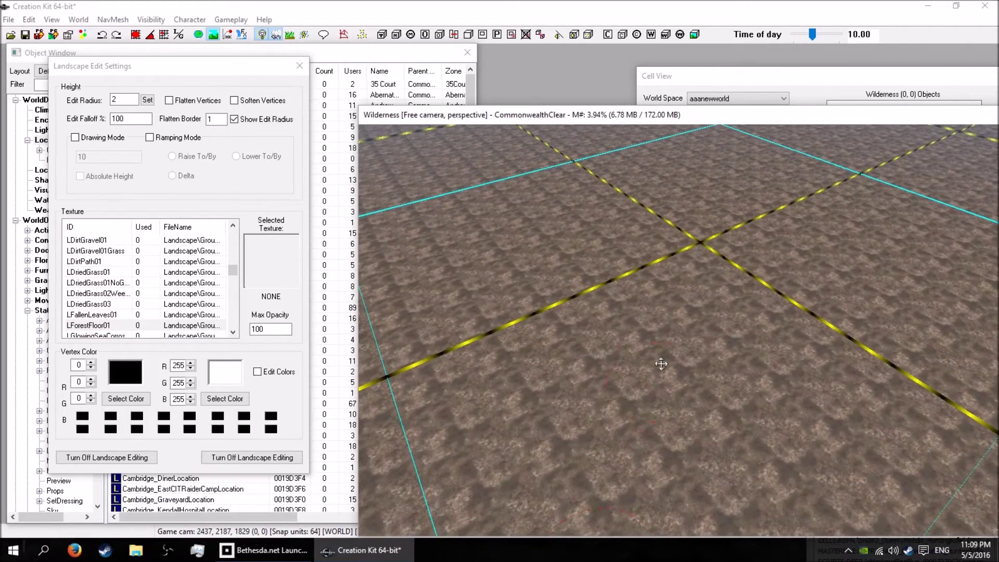
pyautogui.moveTo(703, 248)
pyautogui.mouseDown()
pyautogui.moveTo(715, 221)
pyautogui.moveTo(657, 237)
pyautogui.moveTo(683, 200)
pyautogui.moveTo(693, 215)
pyautogui.moveTo(711, 210)
pyautogui.moveTo(692, 183)
pyautogui.moveTo(731, 259)
pyautogui.moveTo(734, 214)
pyautogui.moveTo(663, 226)
pyautogui.moveTo(664, 211)
pyautogui.moveTo(649, 211)
pyautogui.mouseUp()
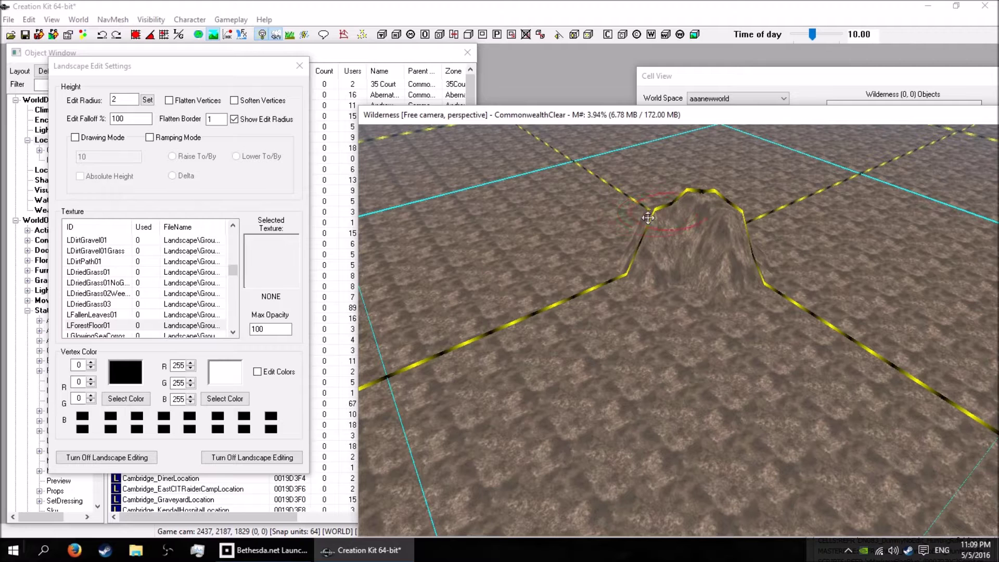
# - Enable Flatten Vertices and extend the corner mound into a flat-topped ridge along the cell border
pyautogui.click(170, 100)
pyautogui.moveTo(755, 237)
pyautogui.mouseDown()
pyautogui.moveTo(709, 209)
pyautogui.moveTo(980, 338)
pyautogui.mouseUp()
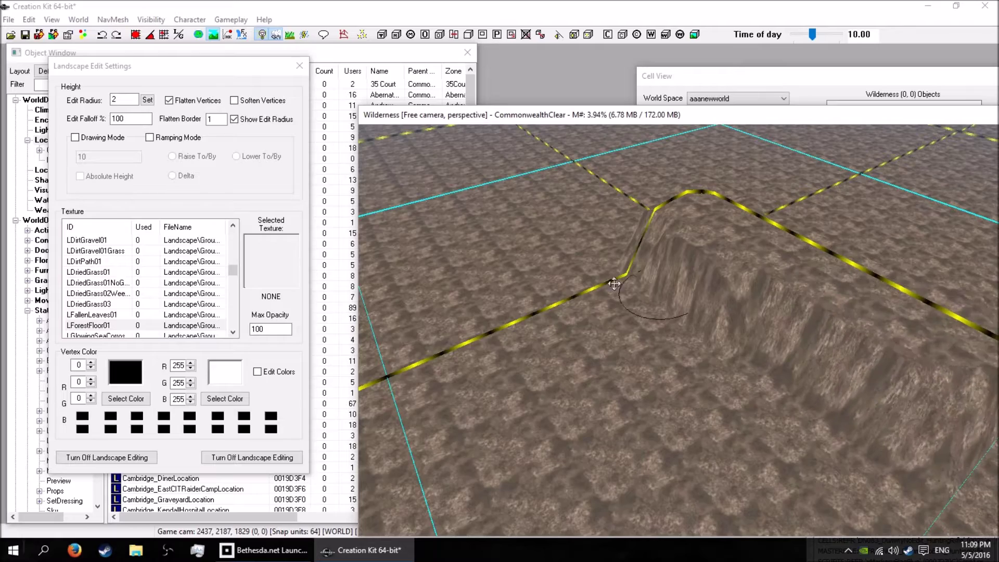
pyautogui.keyDown('shift'); pyautogui.moveTo(618, 283); pyautogui.dragTo(613, 437, button='middle'); pyautogui.keyUp('shift')
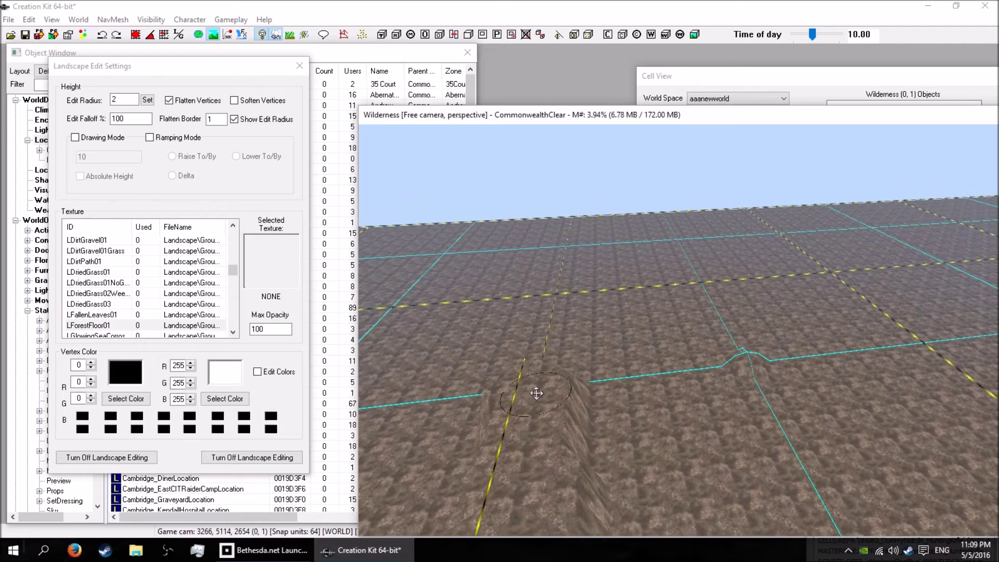
pyautogui.moveTo(536, 393); pyautogui.dragTo(555, 266)
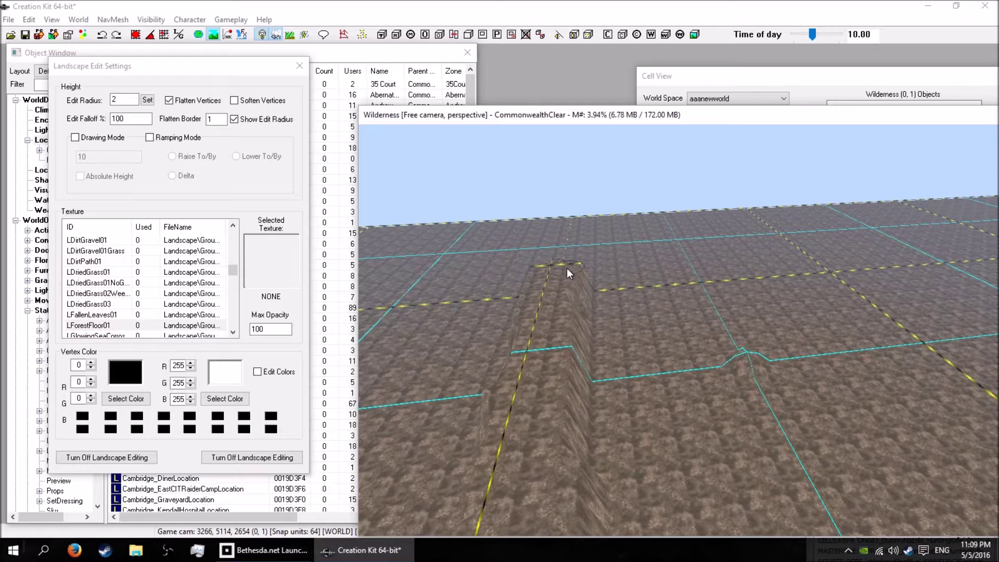
# - Continue the flat-topped ridge along the remaining cell borders so that it encloses the cell
pyautogui.keyDown('shift'); pyautogui.moveTo(667, 277); pyautogui.dragTo(658, 318, button='middle'); pyautogui.keyUp('shift')
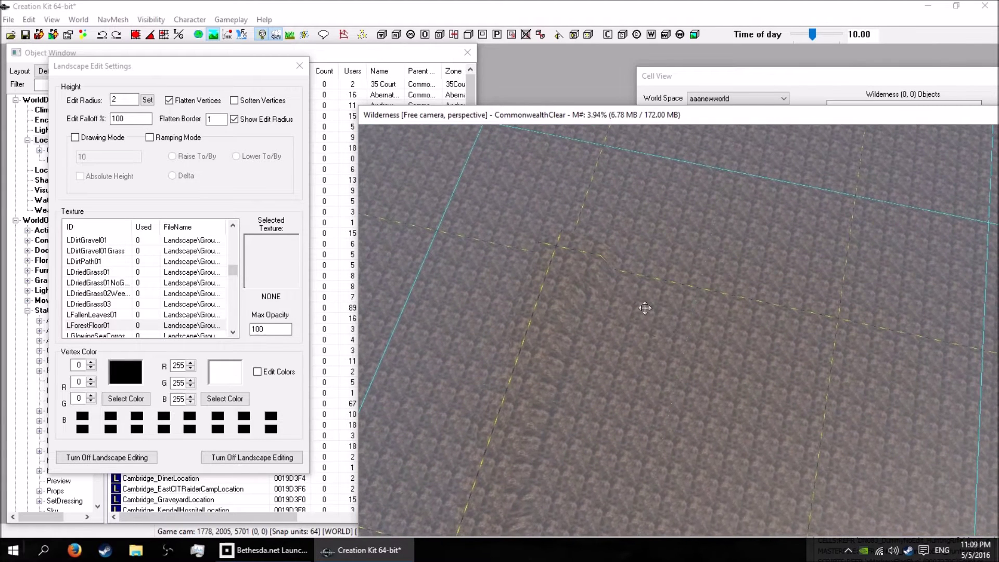
pyautogui.moveTo(578, 255); pyautogui.dragTo(829, 310)
pyautogui.moveTo(760, 314)
pyautogui.keyDown('shift'); pyautogui.mouseDown(button='middle')
pyautogui.moveTo(848, 318)
pyautogui.moveTo(610, 298)
pyautogui.moveTo(588, 276)
pyautogui.mouseUp(button='middle'); pyautogui.keyUp('shift')
pyautogui.moveTo(583, 240)
pyautogui.mouseDown()
pyautogui.moveTo(580, 201)
pyautogui.moveTo(847, 178)
pyautogui.moveTo(882, 277)
pyautogui.moveTo(914, 426)
pyautogui.mouseUp()
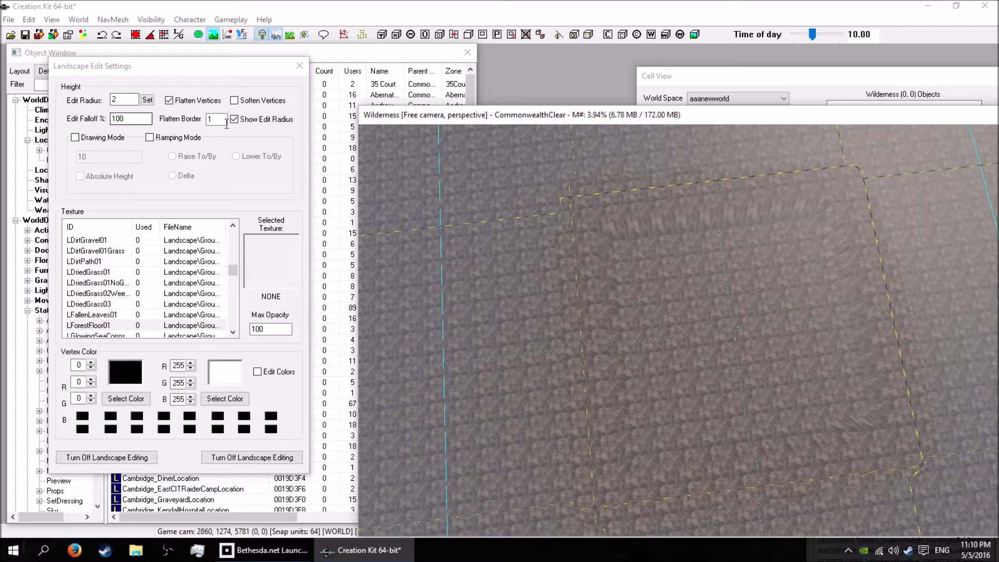
# - Set Flatten Border to 10 and try flattening the inner slope of the ridge with it
pyautogui.click(121, 119)
pyautogui.keyDown('shift'); pyautogui.moveTo(654, 265); pyautogui.dragTo(574, 208, button='middle'); pyautogui.keyUp('shift')
pyautogui.scroll(4, 608, 239)
pyautogui.scroll(1, 539, 223)
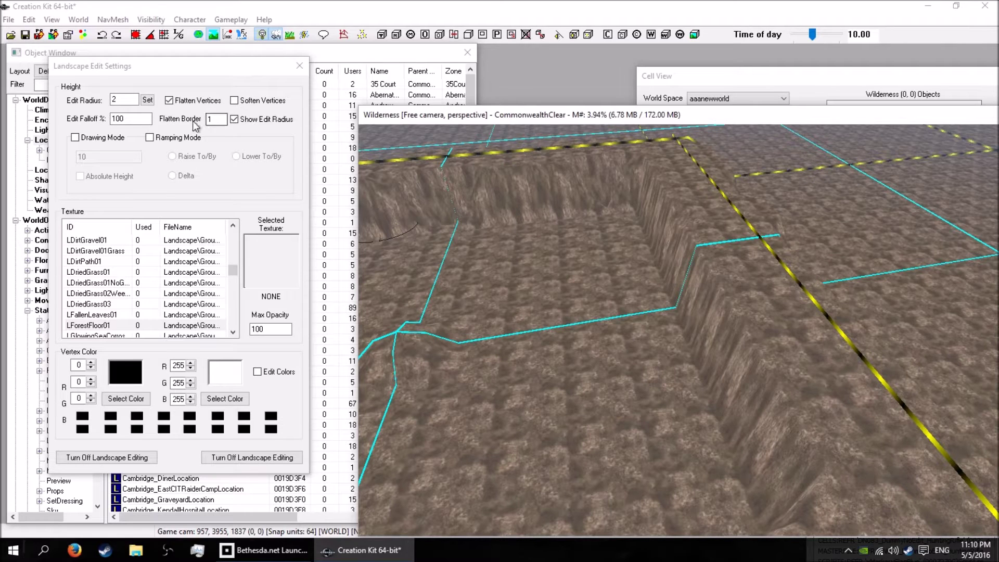
pyautogui.click(216, 119)
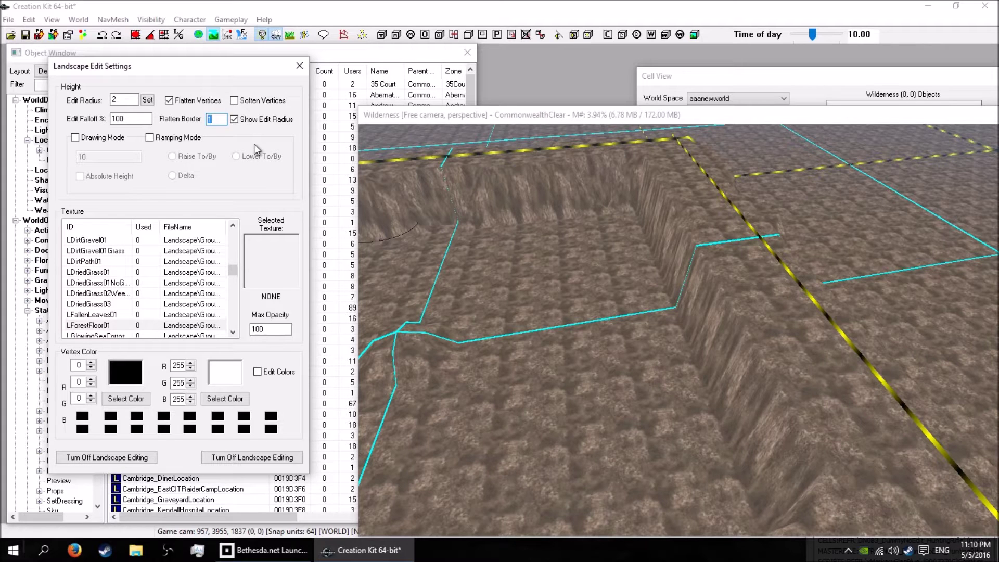
pyautogui.write('10')
pyautogui.click(725, 259)
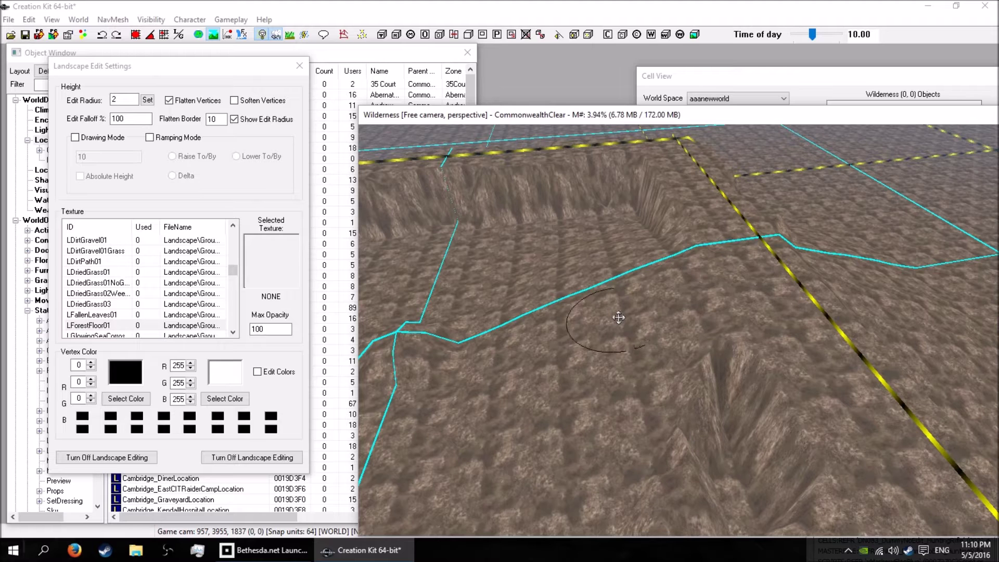
pyautogui.click(699, 306)
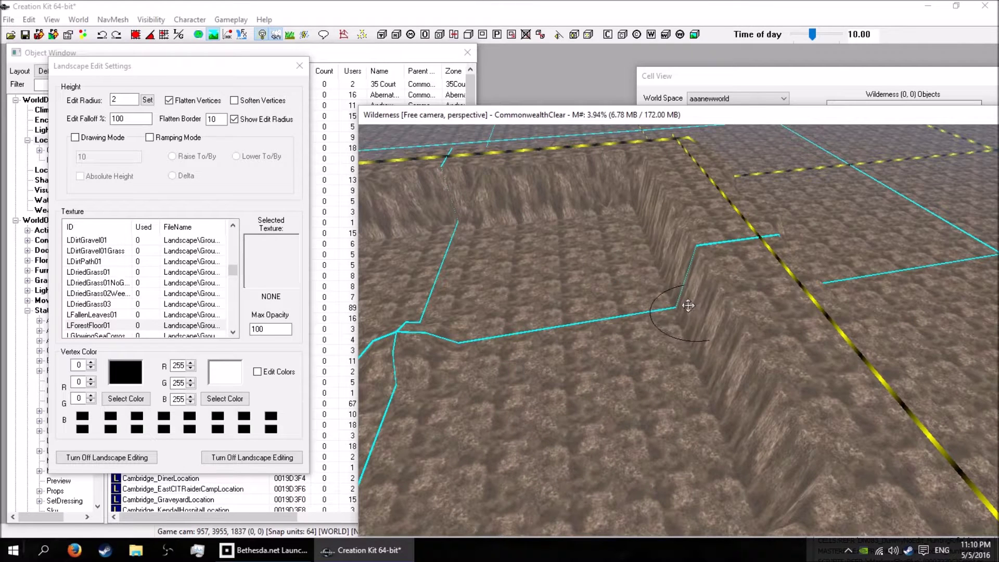
# - Disable Flatten Vertices, widen the bump at the cell's centre into an uneven mound, and raise a small bump near the ridge
pyautogui.keyDown('shift'); pyautogui.moveTo(601, 224); pyautogui.dragTo(704, 215, button='middle'); pyautogui.keyUp('shift')
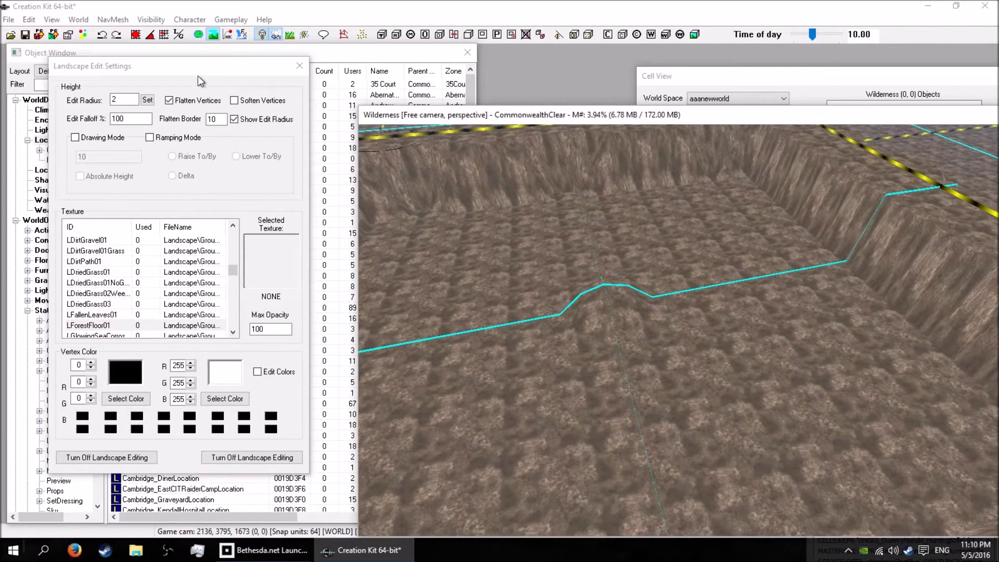
pyautogui.click(170, 100)
pyautogui.keyDown('shift'); pyautogui.moveTo(817, 197); pyautogui.dragTo(693, 270, button='middle'); pyautogui.keyUp('shift')
pyautogui.click(681, 117)
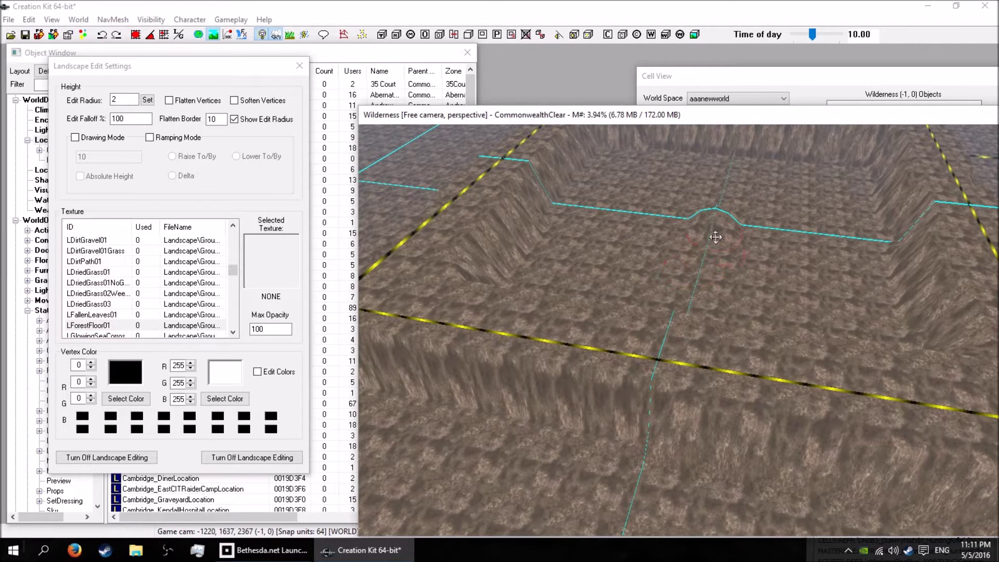
pyautogui.moveTo(734, 225); pyautogui.dragTo(685, 206)
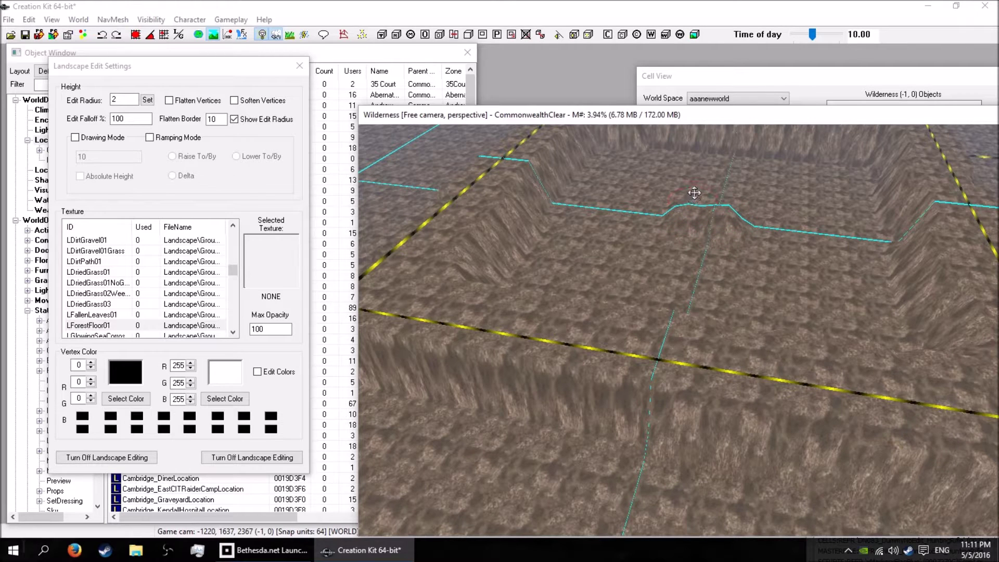
pyautogui.moveTo(724, 202)
pyautogui.mouseDown()
pyautogui.moveTo(711, 193)
pyautogui.moveTo(698, 228)
pyautogui.moveTo(648, 219)
pyautogui.mouseUp()
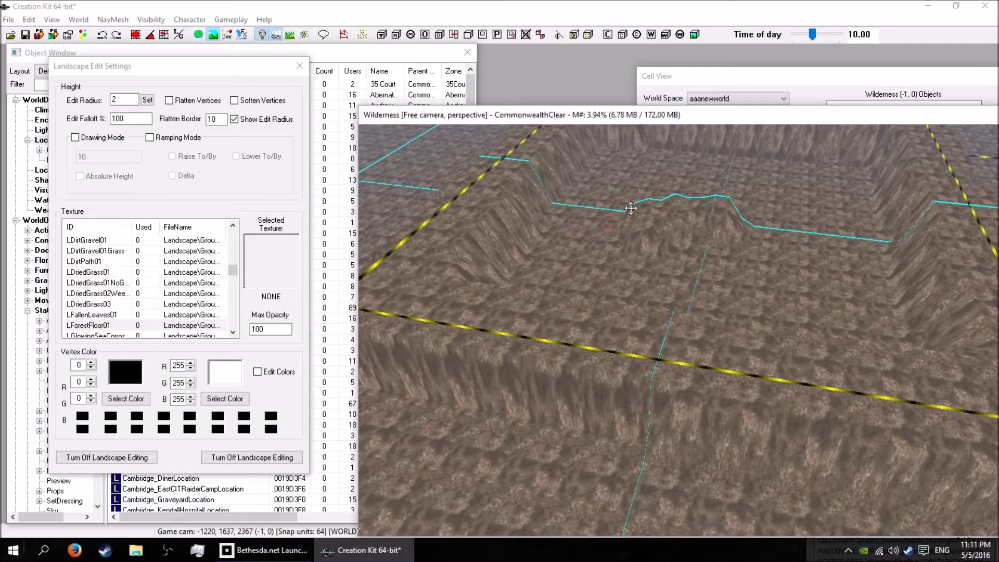
pyautogui.moveTo(819, 237); pyautogui.dragTo(825, 225)
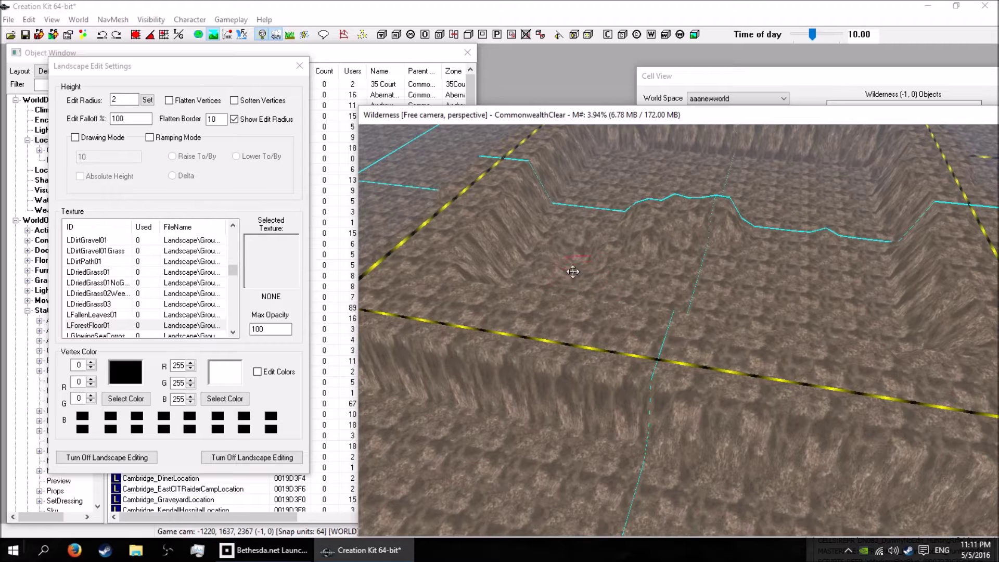
# - Lower the ground inside the enclosing ridge to dig an irregular pit that reaches below the water level
pyautogui.keyDown('shift'); pyautogui.moveTo(662, 273); pyautogui.dragTo(602, 264, button='middle'); pyautogui.keyUp('shift')
pyautogui.moveTo(631, 271)
pyautogui.mouseDown()
pyautogui.moveTo(621, 260)
pyautogui.moveTo(650, 269)
pyautogui.moveTo(644, 226)
pyautogui.moveTo(600, 286)
pyautogui.moveTo(637, 292)
pyautogui.moveTo(647, 272)
pyautogui.moveTo(668, 272)
pyautogui.moveTo(673, 289)
pyautogui.moveTo(677, 245)
pyautogui.moveTo(645, 237)
pyautogui.moveTo(718, 227)
pyautogui.moveTo(687, 223)
pyautogui.moveTo(754, 270)
pyautogui.moveTo(693, 252)
pyautogui.moveTo(687, 302)
pyautogui.moveTo(651, 321)
pyautogui.moveTo(651, 258)
pyautogui.moveTo(663, 272)
pyautogui.moveTo(703, 266)
pyautogui.moveTo(695, 306)
pyautogui.moveTo(726, 255)
pyautogui.moveTo(697, 305)
pyautogui.moveTo(705, 317)
pyautogui.moveTo(696, 302)
pyautogui.moveTo(676, 315)
pyautogui.moveTo(740, 279)
pyautogui.moveTo(779, 282)
pyautogui.moveTo(745, 328)
pyautogui.moveTo(603, 312)
pyautogui.moveTo(611, 276)
pyautogui.moveTo(581, 260)
pyautogui.mouseUp()
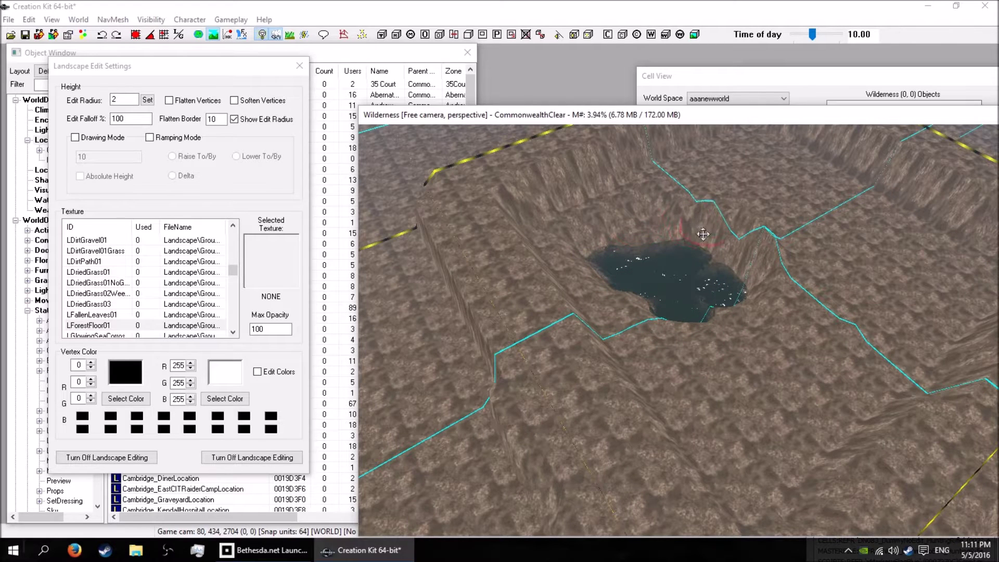
pyautogui.moveTo(751, 229)
pyautogui.mouseDown()
pyautogui.moveTo(776, 276)
pyautogui.moveTo(715, 341)
pyautogui.moveTo(729, 324)
pyautogui.moveTo(696, 328)
pyautogui.moveTo(697, 347)
pyautogui.moveTo(658, 303)
pyautogui.moveTo(644, 307)
pyautogui.mouseUp()
pyautogui.moveTo(718, 308)
pyautogui.keyDown('shift'); pyautogui.mouseDown(button='middle')
pyautogui.moveTo(669, 305)
pyautogui.moveTo(673, 298)
pyautogui.moveTo(676, 323)
pyautogui.moveTo(698, 339)
pyautogui.moveTo(665, 335)
pyautogui.moveTo(681, 295)
pyautogui.mouseUp(button='middle'); pyautogui.keyUp('shift')
pyautogui.scroll(4, 682, 337)
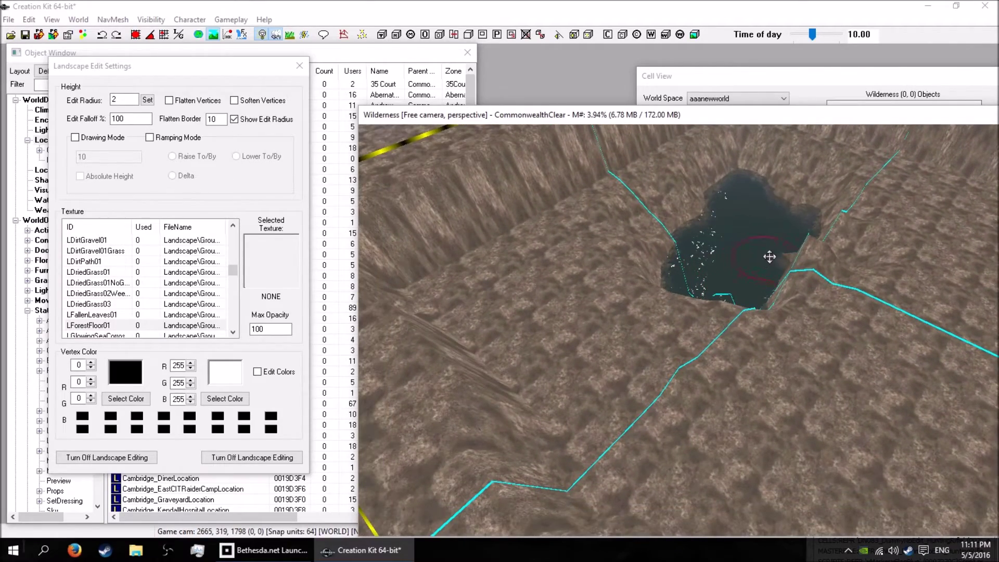
pyautogui.moveTo(814, 264); pyautogui.dragTo(806, 277)
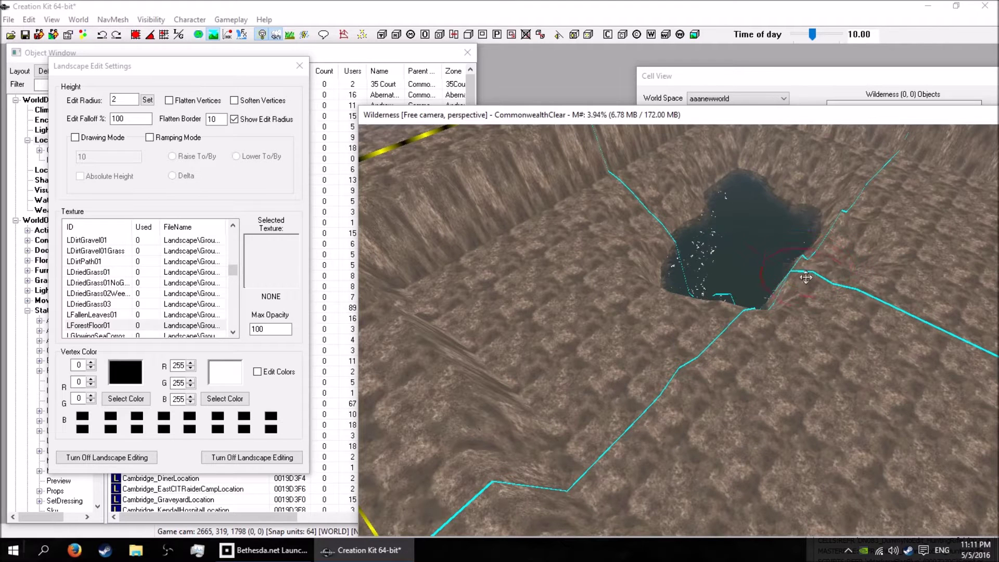
# - Enable Soften Vertices, set the edit radius to 10, and smooth the water-filled pit and its surroundings
pyautogui.click(234, 101)
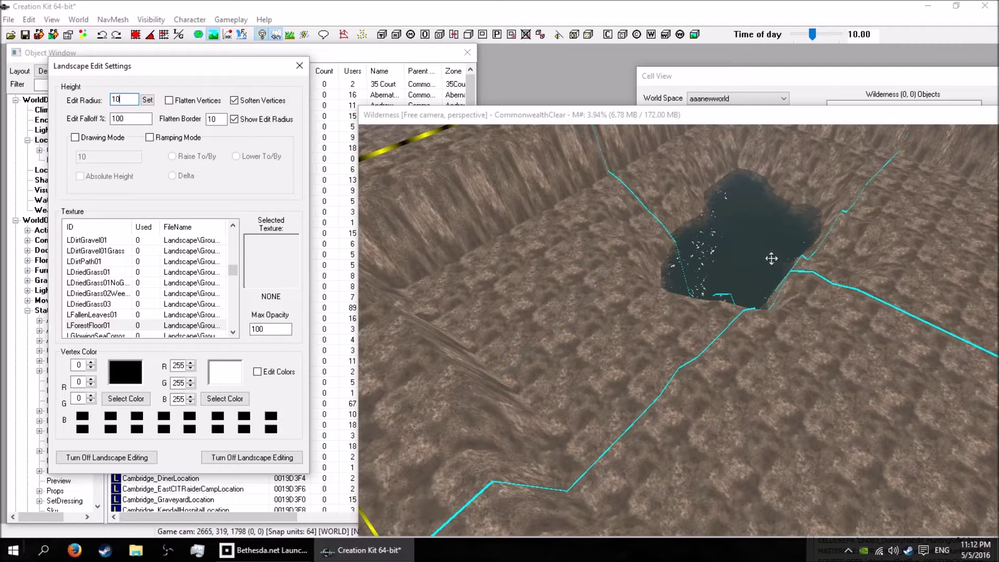
pyautogui.click(786, 240)
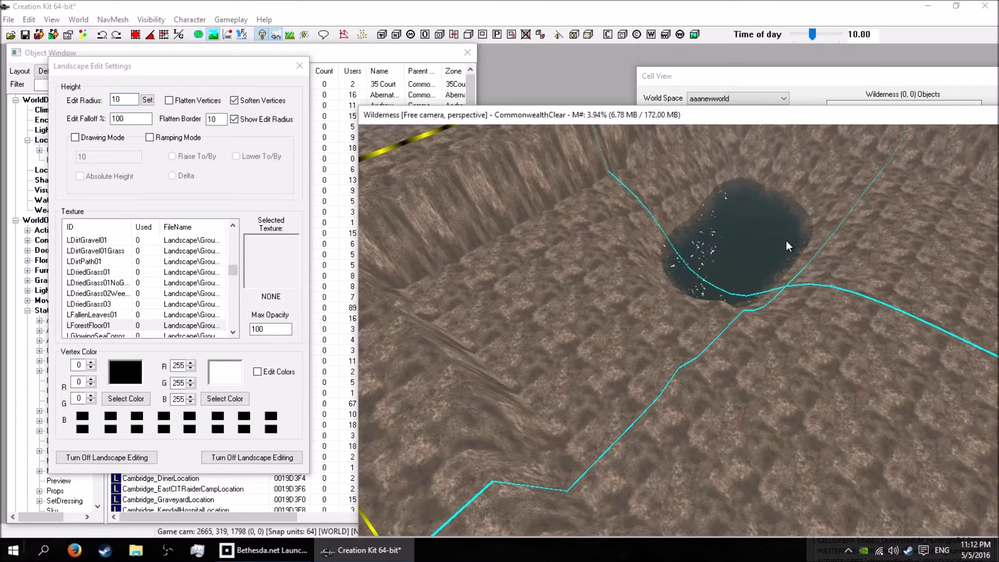
pyautogui.moveTo(782, 197); pyautogui.dragTo(726, 281, button='middle')
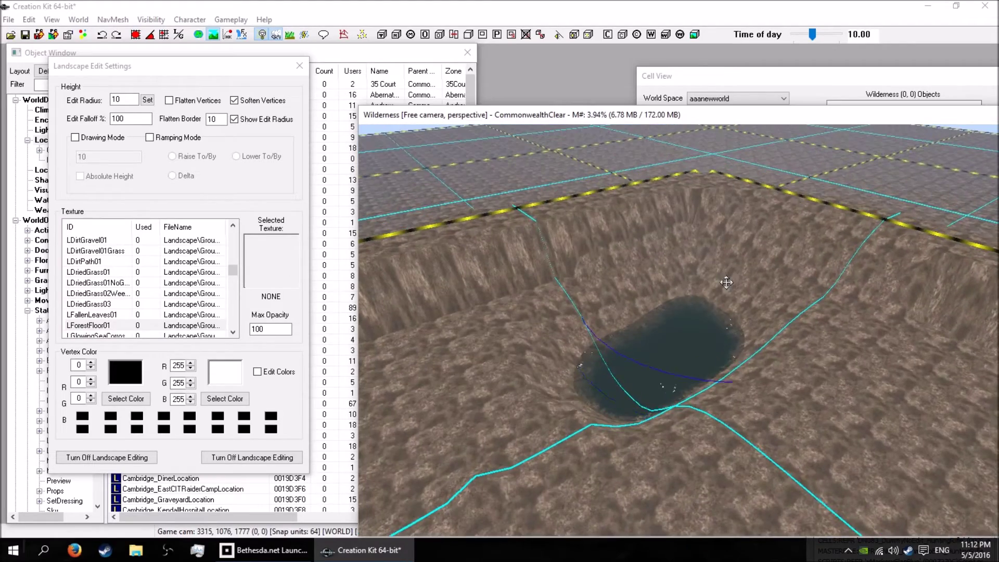
pyautogui.moveTo(727, 282); pyautogui.dragTo(709, 299)
pyautogui.click(696, 404)
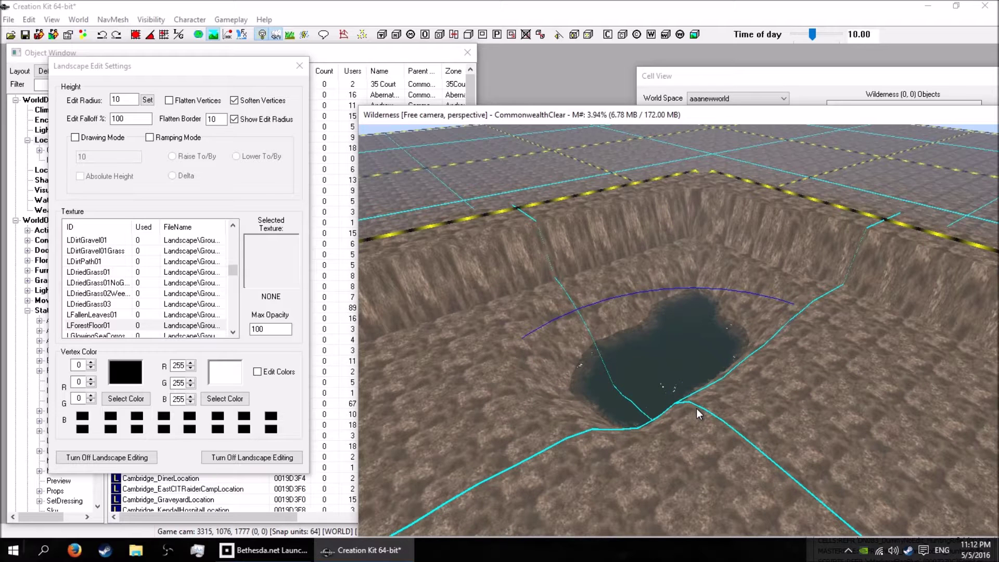
pyautogui.click(696, 402)
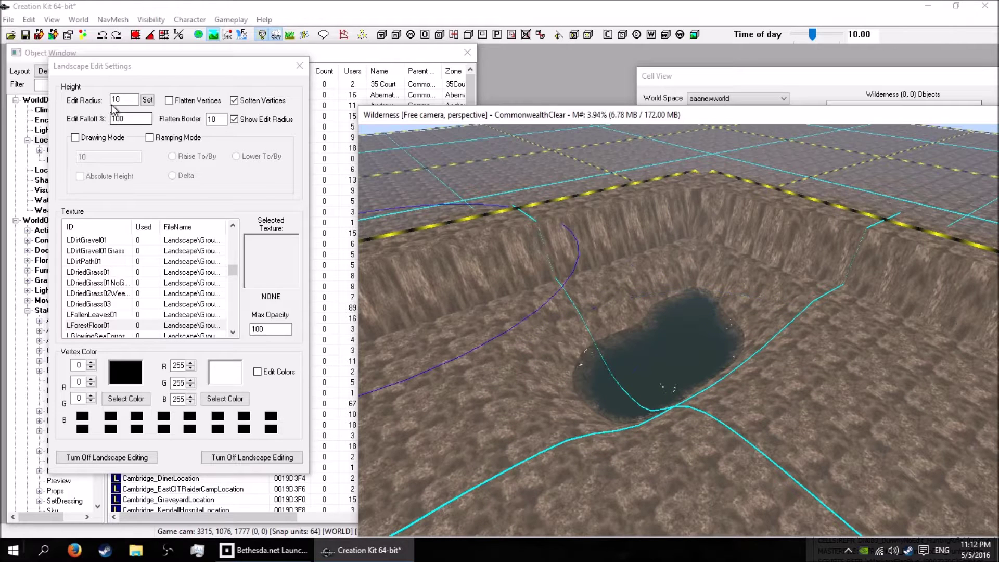
# - Set the edit radius to 2 and soften the rim of the water-filled pit on the side nearest the ridge corner
pyautogui.click(127, 99)
pyautogui.write('2')
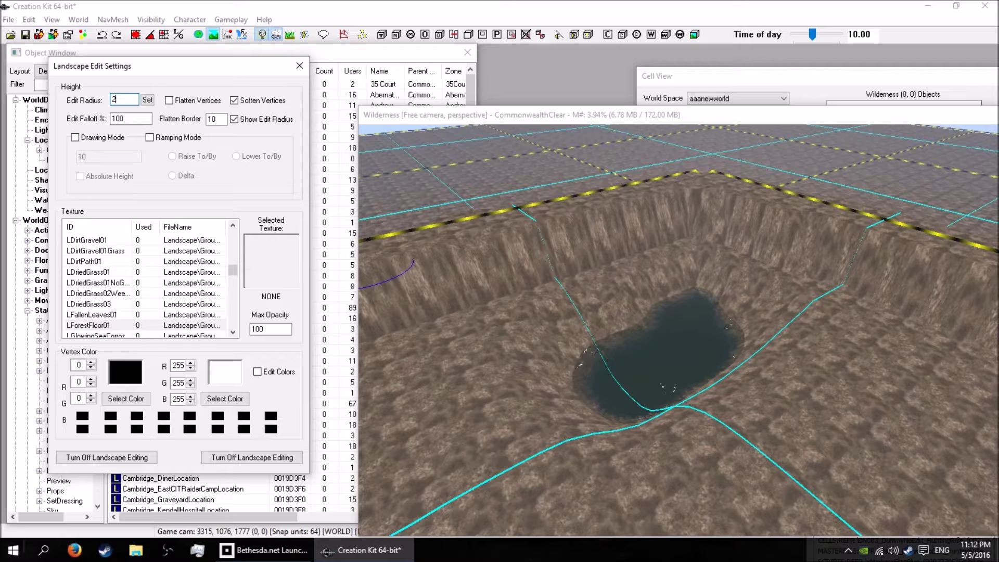
pyautogui.moveTo(700, 290)
pyautogui.mouseDown()
pyautogui.moveTo(661, 306)
pyautogui.moveTo(730, 301)
pyautogui.mouseUp()
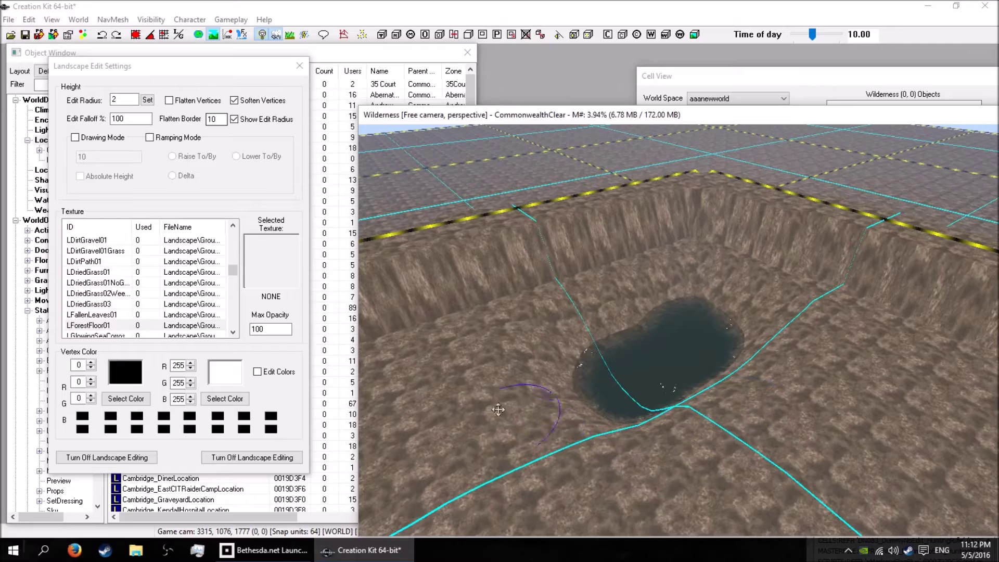
pyautogui.keyDown('shift'); pyautogui.moveTo(522, 424); pyautogui.dragTo(728, 384, button='middle'); pyautogui.keyUp('shift')
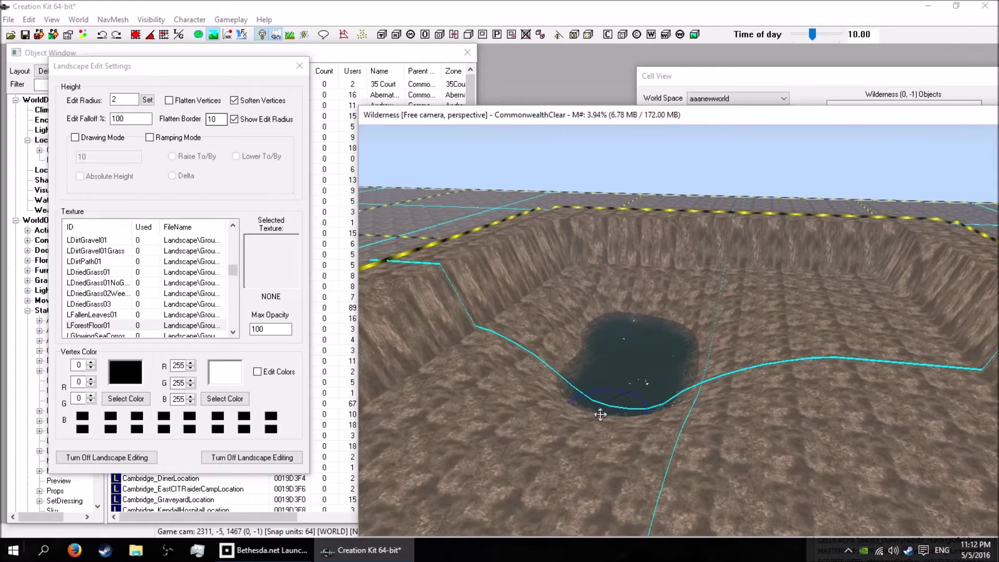
pyautogui.moveTo(661, 317); pyautogui.dragTo(608, 279, button='middle')
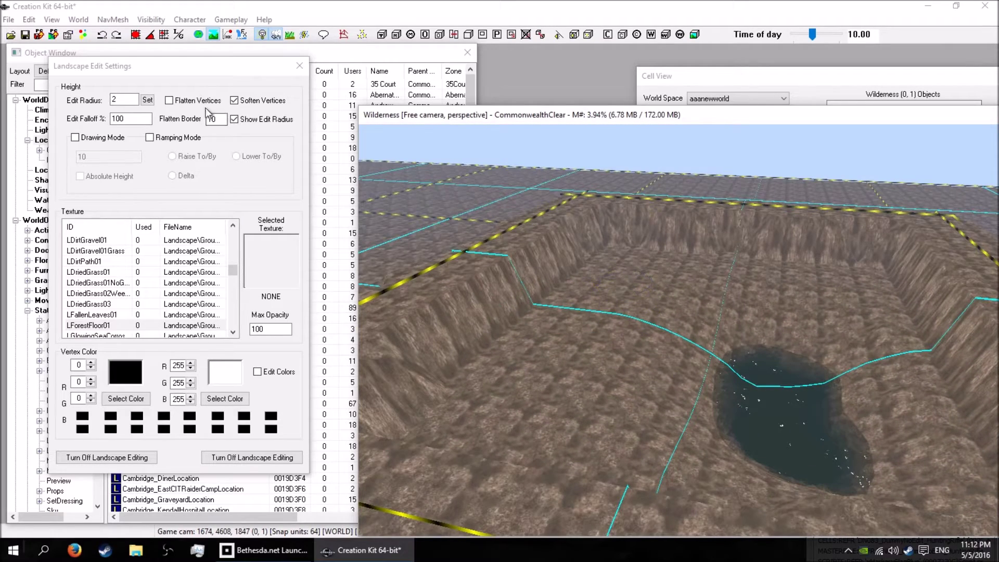
# - Disable Soften Vertices, set the edit radius to 3, and raise hills on the floor between the pit and the ridge
pyautogui.click(235, 101)
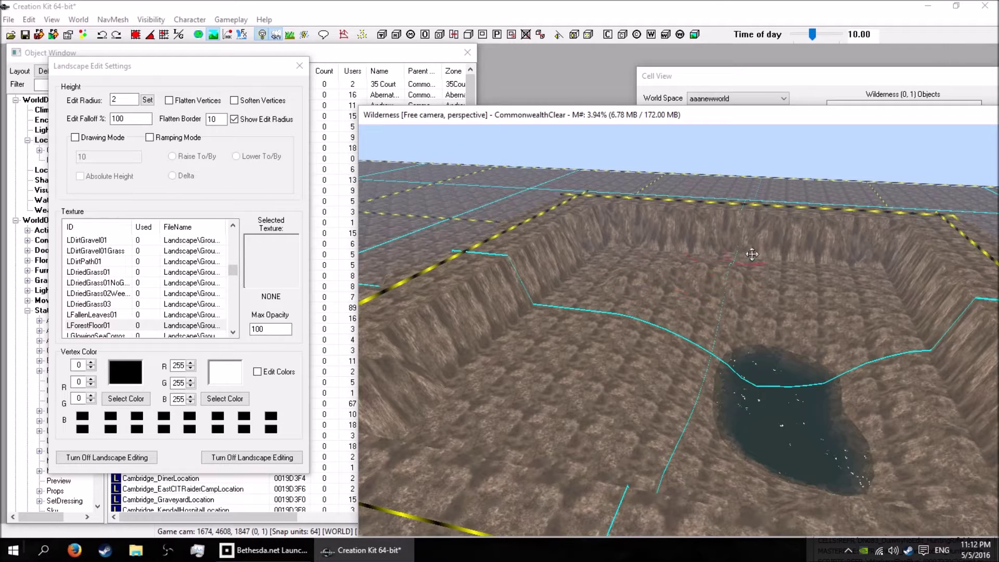
pyautogui.click(122, 108)
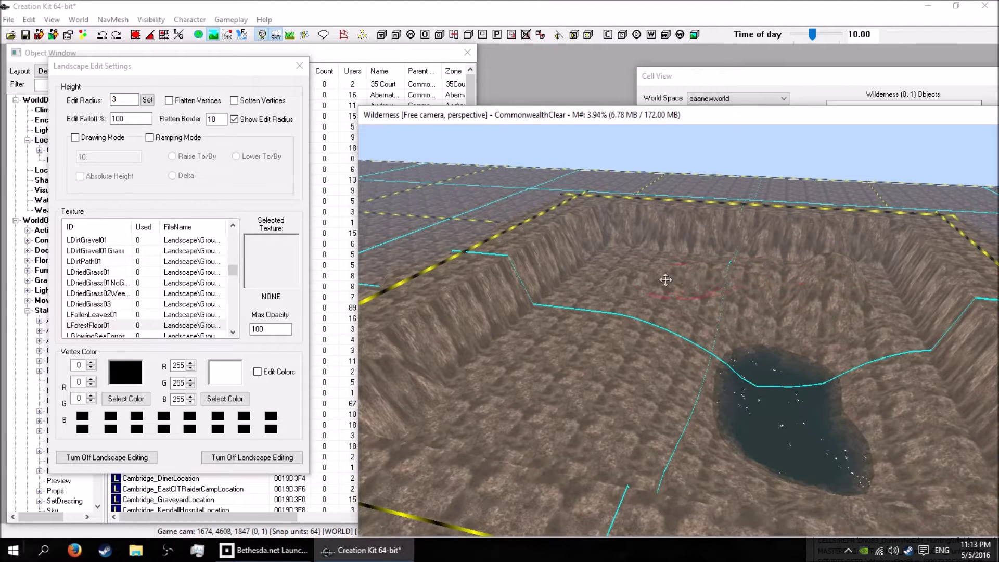
pyautogui.moveTo(803, 277)
pyautogui.mouseDown()
pyautogui.moveTo(841, 283)
pyautogui.moveTo(835, 307)
pyautogui.moveTo(823, 307)
pyautogui.moveTo(828, 282)
pyautogui.mouseUp()
pyautogui.keyDown('shift'); pyautogui.moveTo(829, 282); pyautogui.dragTo(579, 286, button='middle'); pyautogui.keyUp('shift')
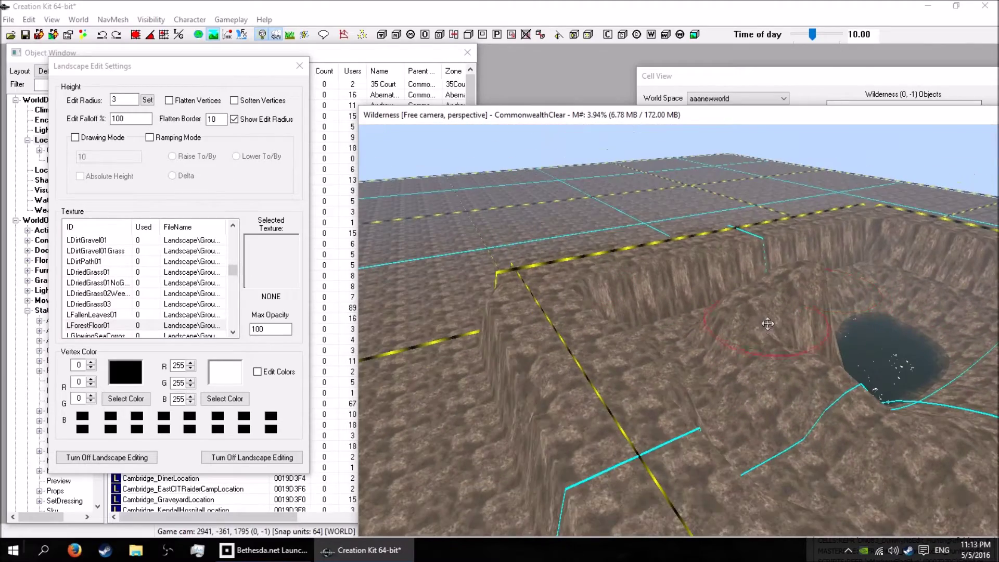
pyautogui.moveTo(758, 353); pyautogui.dragTo(757, 332)
pyautogui.keyDown('shift'); pyautogui.moveTo(753, 322); pyautogui.dragTo(782, 319, button='middle'); pyautogui.keyUp('shift')
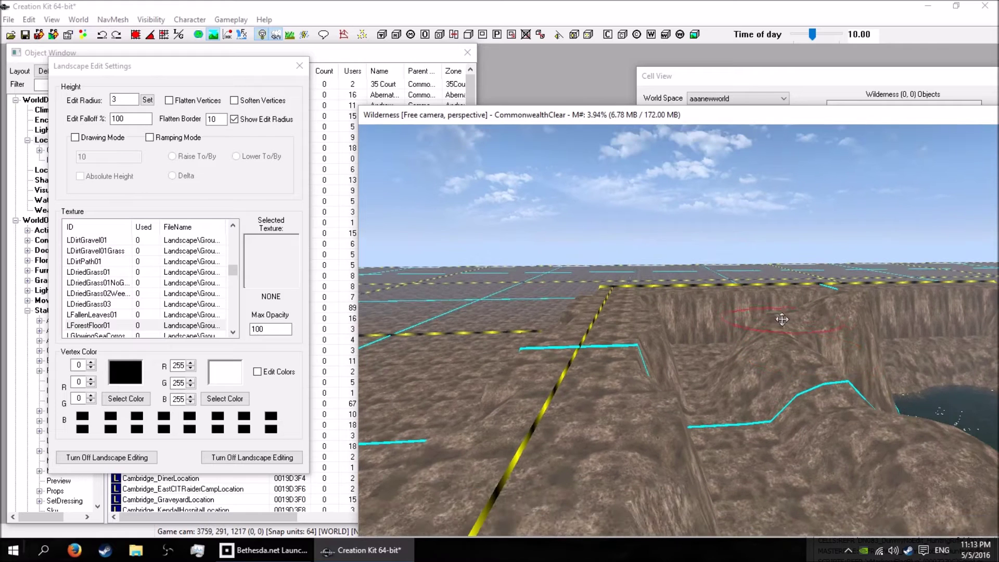
pyautogui.moveTo(796, 326); pyautogui.dragTo(793, 317)
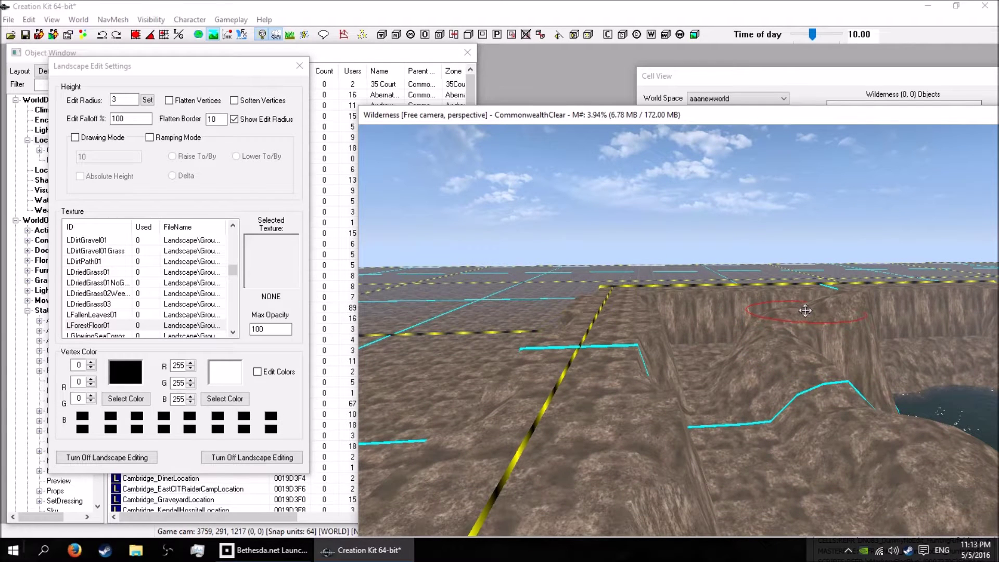
# - Examine the raised hills, the water-filled pit and the enclosing ridge from several sides of the cell
pyautogui.moveTo(799, 346)
pyautogui.keyDown('shift'); pyautogui.mouseDown(button='middle')
pyautogui.moveTo(825, 336)
pyautogui.moveTo(856, 392)
pyautogui.moveTo(879, 401)
pyautogui.moveTo(849, 391)
pyautogui.moveTo(717, 401)
pyautogui.moveTo(807, 393)
pyautogui.moveTo(718, 350)
pyautogui.moveTo(674, 356)
pyautogui.mouseUp(button='middle'); pyautogui.keyUp('shift')
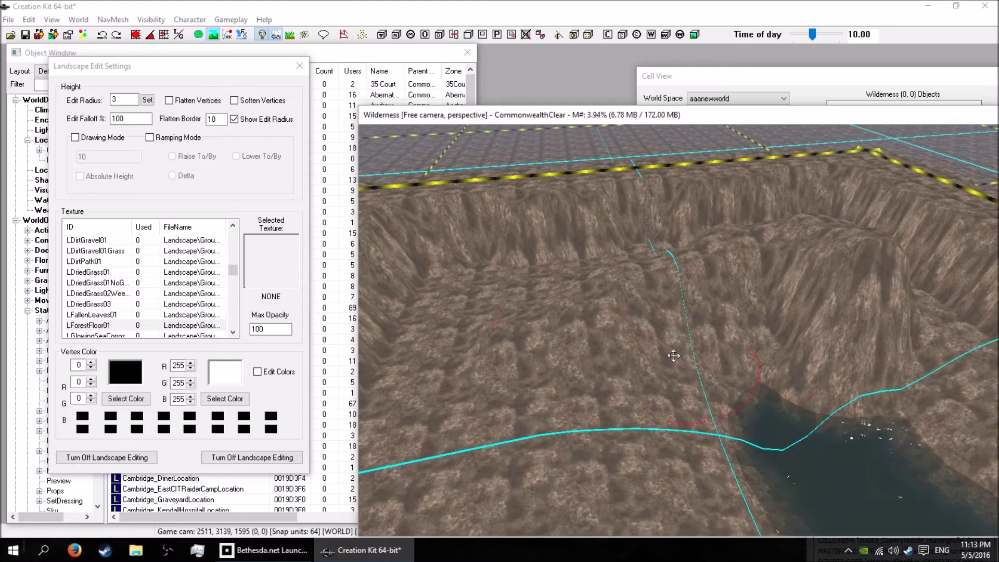
pyautogui.moveTo(462, 382)
pyautogui.keyDown('shift'); pyautogui.mouseDown(button='middle')
pyautogui.moveTo(595, 355)
pyautogui.moveTo(475, 348)
pyautogui.moveTo(541, 276)
pyautogui.moveTo(618, 279)
pyautogui.moveTo(611, 269)
pyautogui.mouseUp(button='middle'); pyautogui.keyUp('shift')
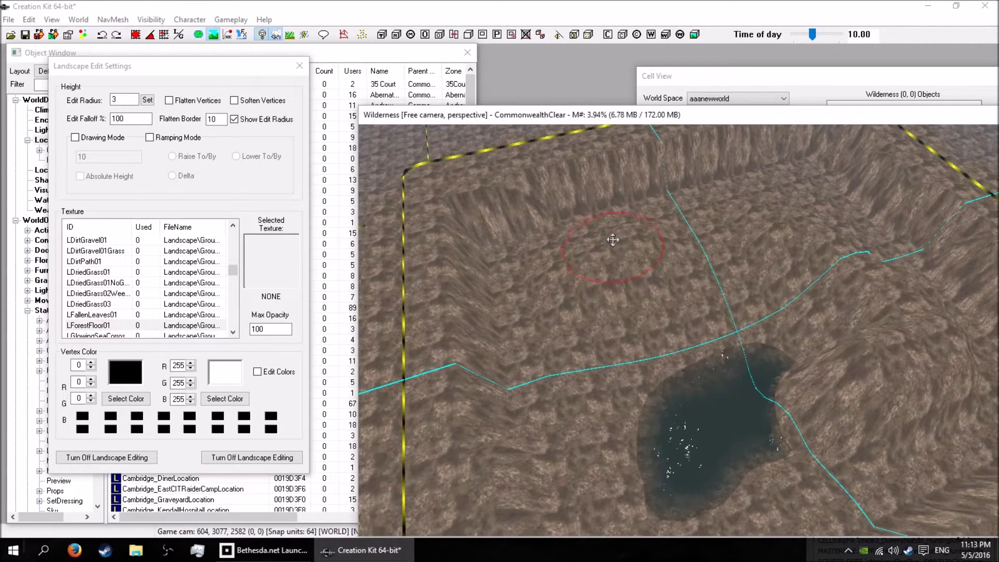
pyautogui.moveTo(597, 276)
pyautogui.keyDown('shift'); pyautogui.mouseDown(button='middle')
pyautogui.moveTo(641, 238)
pyautogui.moveTo(632, 268)
pyautogui.moveTo(542, 288)
pyautogui.moveTo(368, 290)
pyautogui.moveTo(469, 300)
pyautogui.mouseUp(button='middle'); pyautogui.keyUp('shift')
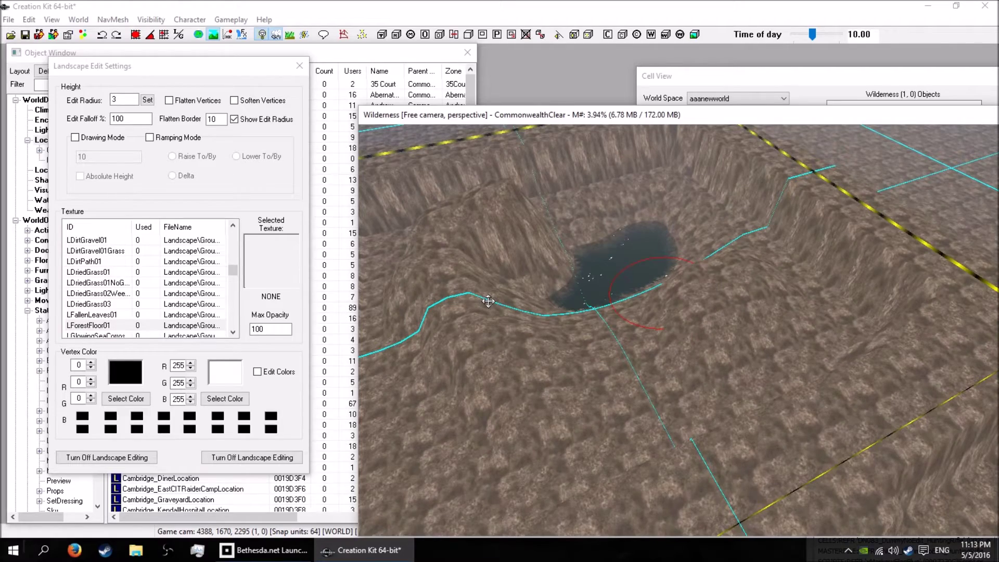
pyautogui.keyDown('shift'); pyautogui.moveTo(635, 286); pyautogui.dragTo(188, 106, button='middle'); pyautogui.keyUp('shift')
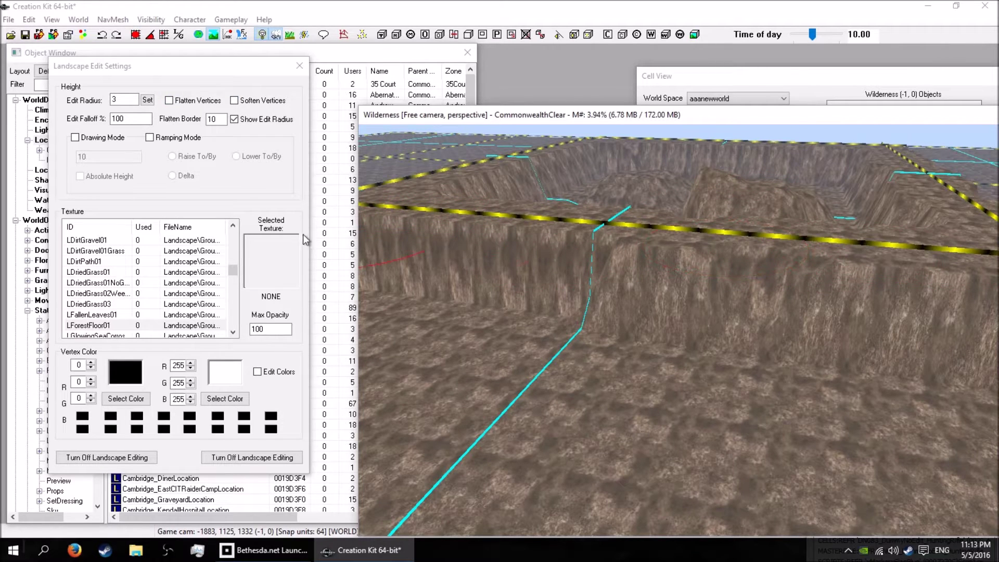
pyautogui.keyDown('shift'); pyautogui.moveTo(656, 290); pyautogui.dragTo(676, 366, button='middle'); pyautogui.keyUp('shift')
pyautogui.keyDown('shift'); pyautogui.moveTo(717, 340); pyautogui.dragTo(426, 345, button='middle'); pyautogui.keyUp('shift')
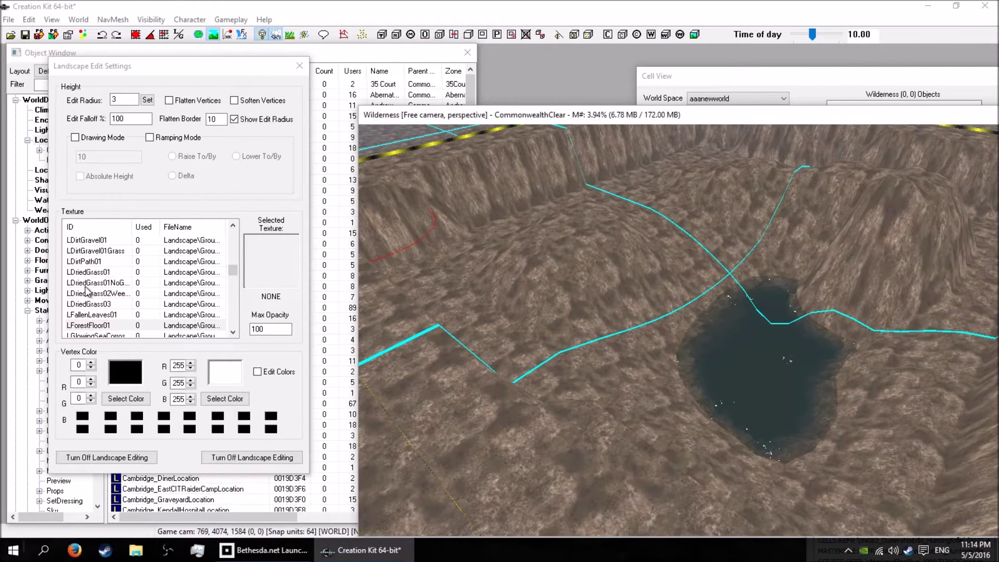
# - Select the LCoastGrassSand01No... landscape texture and paint it over the floor and slopes around the water-filled pit
pyautogui.moveTo(236, 272); pyautogui.dragTo(227, 250)
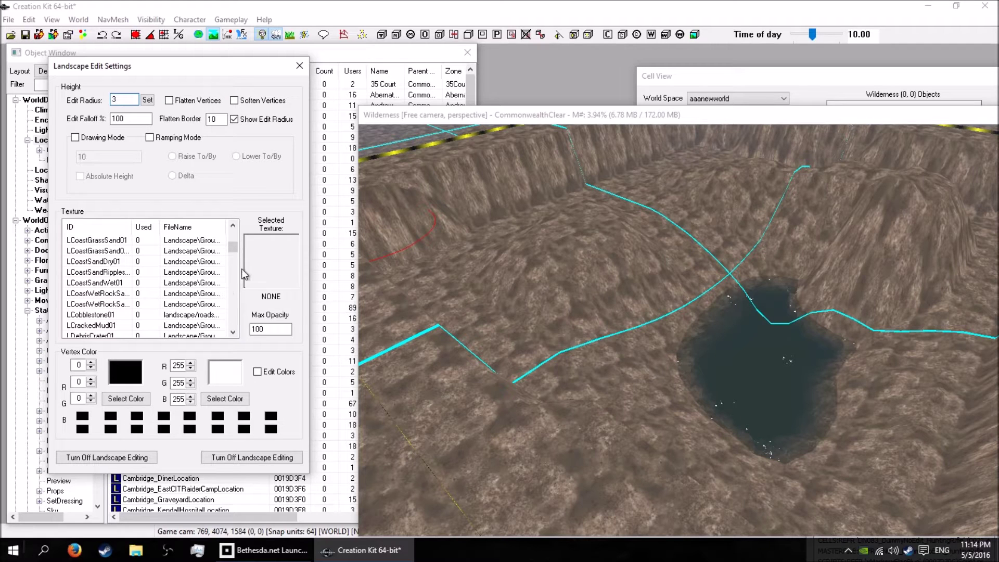
pyautogui.click(233, 227)
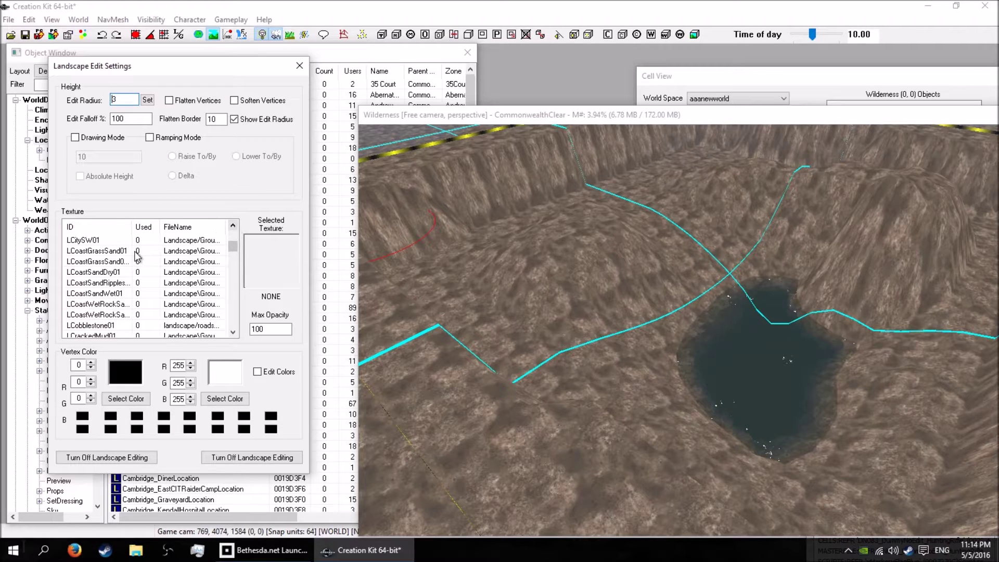
pyautogui.click(113, 265)
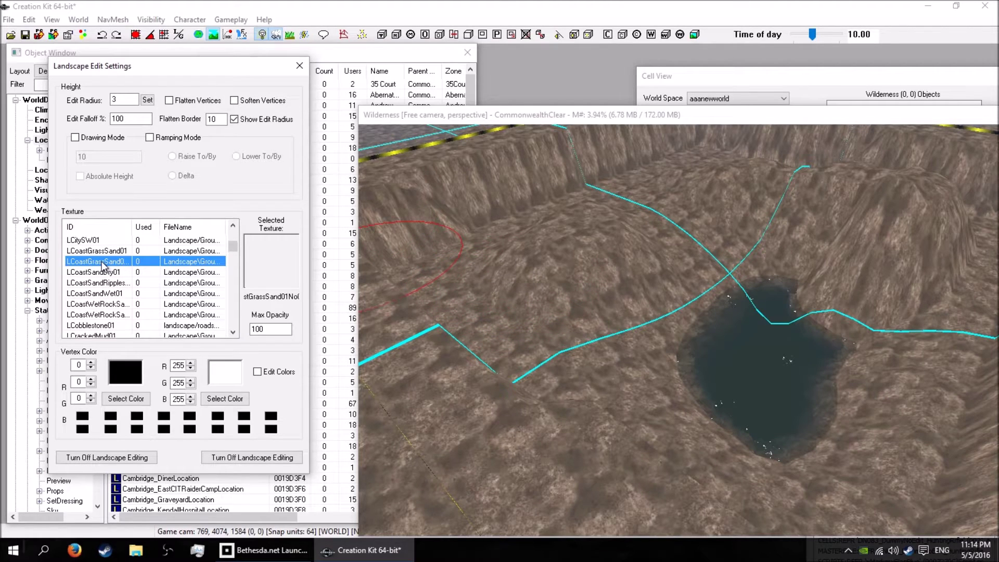
pyautogui.click(484, 255)
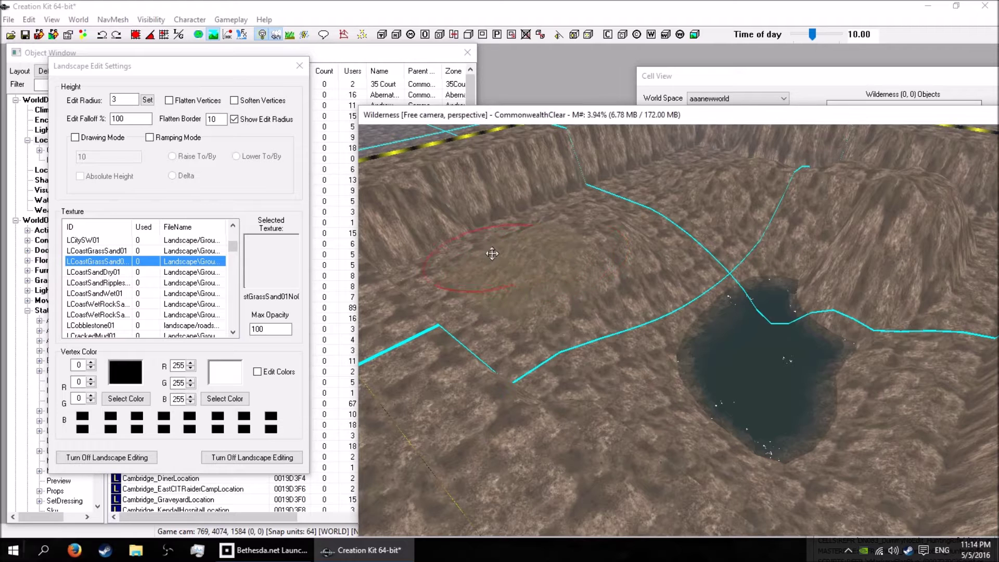
pyautogui.moveTo(573, 217)
pyautogui.mouseDown()
pyautogui.moveTo(499, 193)
pyautogui.moveTo(572, 166)
pyautogui.moveTo(692, 219)
pyautogui.moveTo(658, 256)
pyautogui.mouseUp()
pyautogui.moveTo(657, 256)
pyautogui.mouseDown(button='right')
pyautogui.moveTo(533, 335)
pyautogui.moveTo(606, 293)
pyautogui.mouseUp(button='right')
pyautogui.moveTo(607, 293)
pyautogui.mouseDown(button='middle')
pyautogui.moveTo(502, 310)
pyautogui.moveTo(576, 217)
pyautogui.mouseUp(button='middle')
pyautogui.moveTo(601, 187)
pyautogui.mouseDown(button='right')
pyautogui.moveTo(531, 207)
pyautogui.moveTo(415, 308)
pyautogui.moveTo(538, 325)
pyautogui.mouseUp(button='right')
# - Paint the selected coast grass sand texture over the remaining floor, hills and inner ridge slopes surrounding the water-filled pit
pyautogui.moveTo(475, 319)
pyautogui.mouseDown(button='middle')
pyautogui.moveTo(499, 281)
pyautogui.moveTo(416, 299)
pyautogui.moveTo(508, 259)
pyautogui.moveTo(595, 326)
pyautogui.moveTo(658, 315)
pyautogui.moveTo(624, 327)
pyautogui.moveTo(647, 331)
pyautogui.moveTo(654, 320)
pyautogui.mouseUp(button='middle')
pyautogui.scroll(-3, 613, 320)
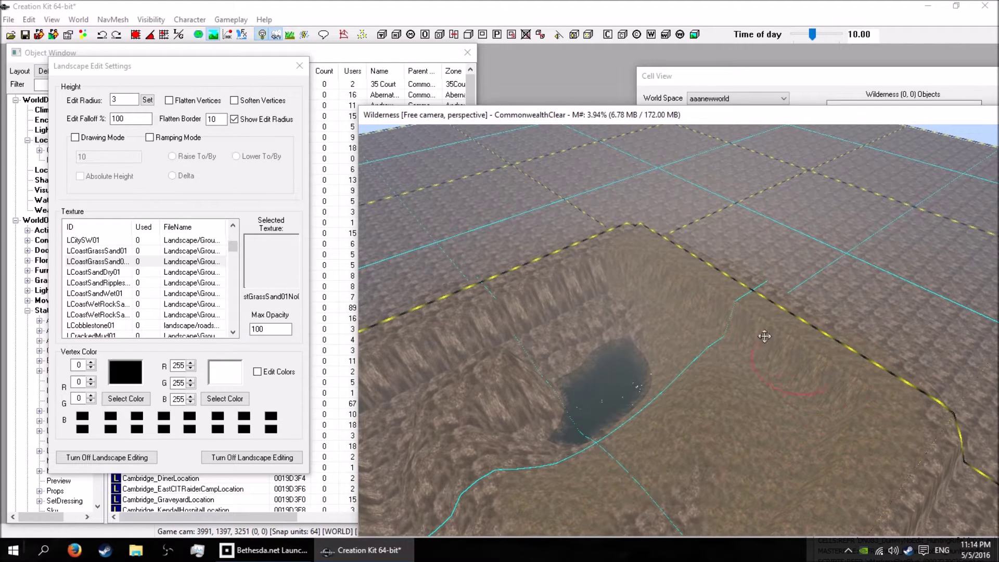
pyautogui.moveTo(575, 276)
pyautogui.mouseDown()
pyautogui.moveTo(432, 338)
pyautogui.moveTo(490, 407)
pyautogui.mouseUp()
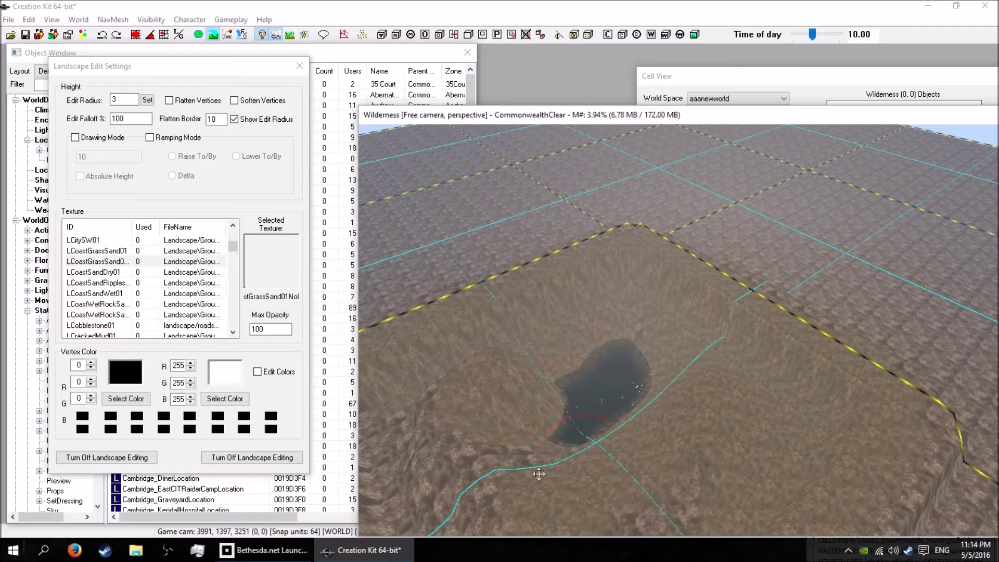
pyautogui.moveTo(540, 430); pyautogui.dragTo(506, 448, button='middle')
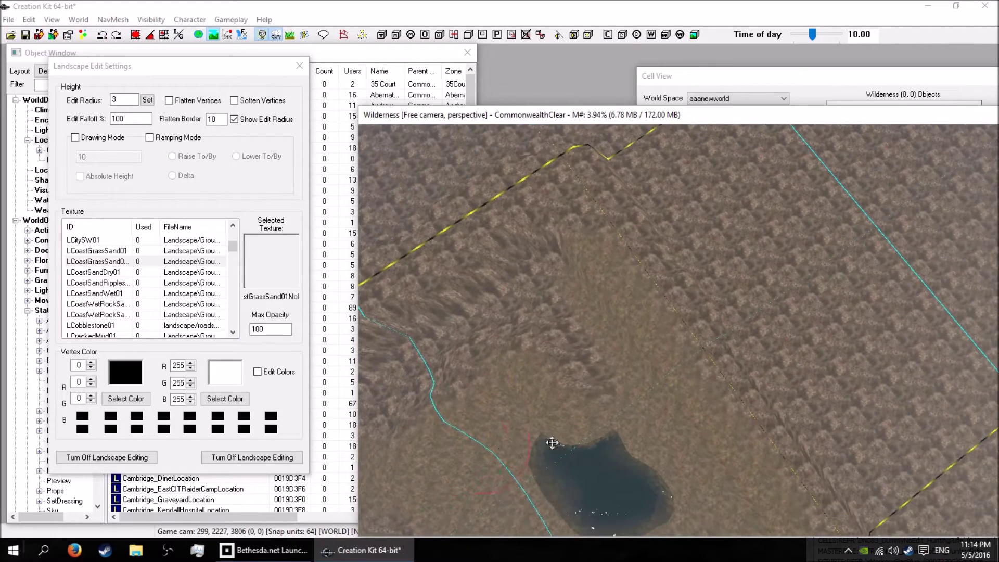
pyautogui.moveTo(546, 335)
pyautogui.mouseDown()
pyautogui.moveTo(573, 272)
pyautogui.moveTo(535, 221)
pyautogui.moveTo(363, 331)
pyautogui.mouseUp()
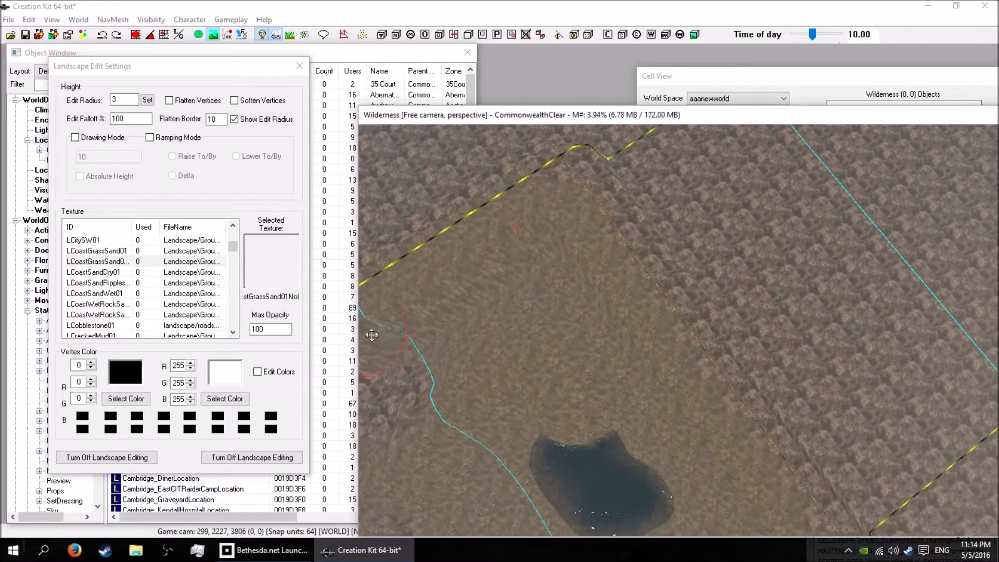
pyautogui.moveTo(477, 322)
pyautogui.mouseDown(button='middle')
pyautogui.moveTo(473, 375)
pyautogui.moveTo(535, 341)
pyautogui.moveTo(414, 357)
pyautogui.moveTo(479, 346)
pyautogui.moveTo(662, 283)
pyautogui.moveTo(651, 292)
pyautogui.mouseUp(button='middle')
pyautogui.moveTo(484, 388)
pyautogui.mouseDown(button='right')
pyautogui.moveTo(483, 342)
pyautogui.moveTo(435, 289)
pyautogui.mouseUp(button='right')
pyautogui.moveTo(435, 290)
pyautogui.mouseDown()
pyautogui.moveTo(502, 234)
pyautogui.moveTo(478, 240)
pyautogui.mouseUp()
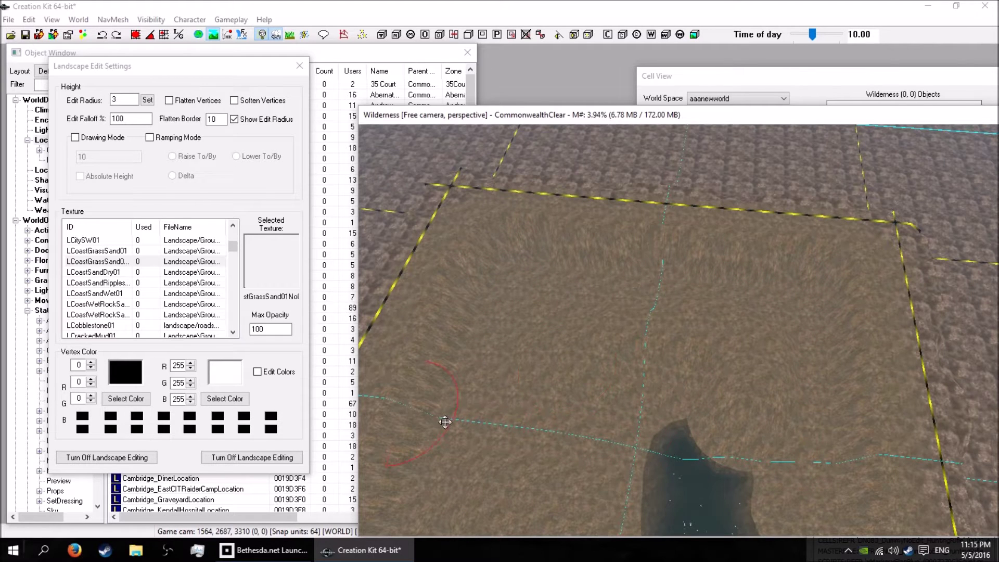
# - Extend the coast grass sand texture over the ridge crest and its outer edges along all sides of the cell
pyautogui.moveTo(879, 422)
pyautogui.mouseDown()
pyautogui.moveTo(927, 384)
pyautogui.moveTo(916, 268)
pyautogui.mouseUp()
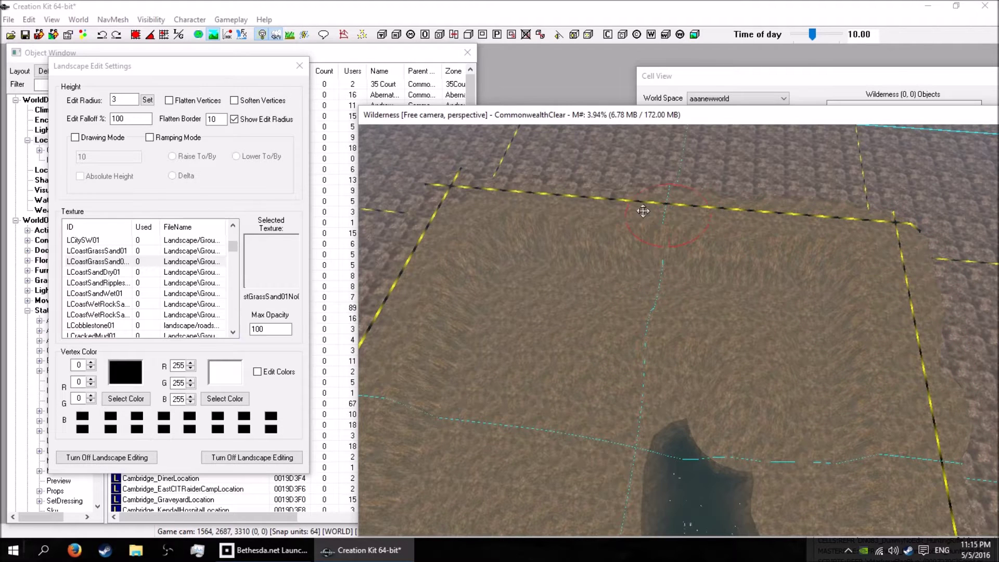
pyautogui.keyDown('shift'); pyautogui.moveTo(599, 309); pyautogui.dragTo(686, 380, button='middle'); pyautogui.keyUp('shift')
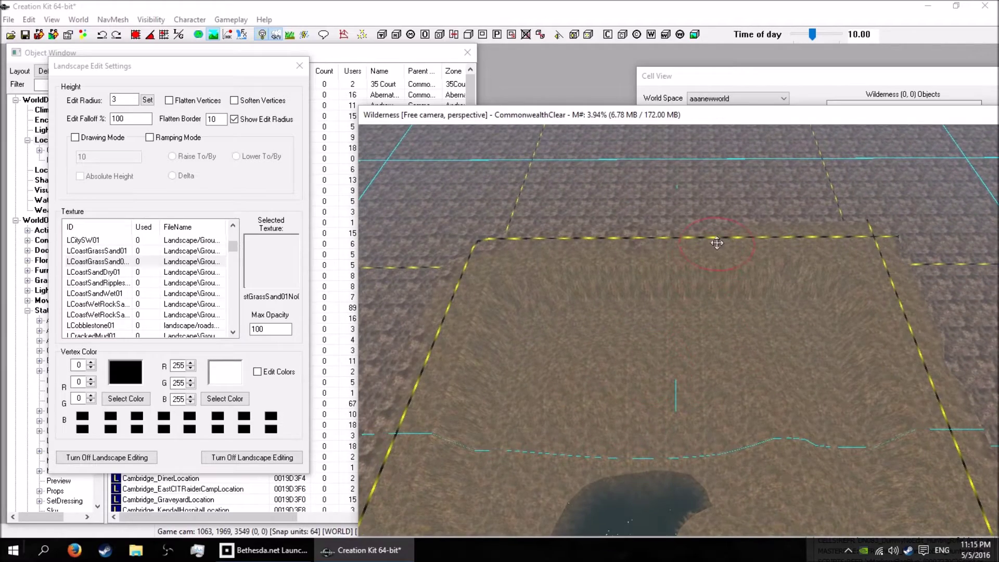
pyautogui.keyDown('shift'); pyautogui.moveTo(640, 343); pyautogui.dragTo(748, 329, button='middle'); pyautogui.keyUp('shift')
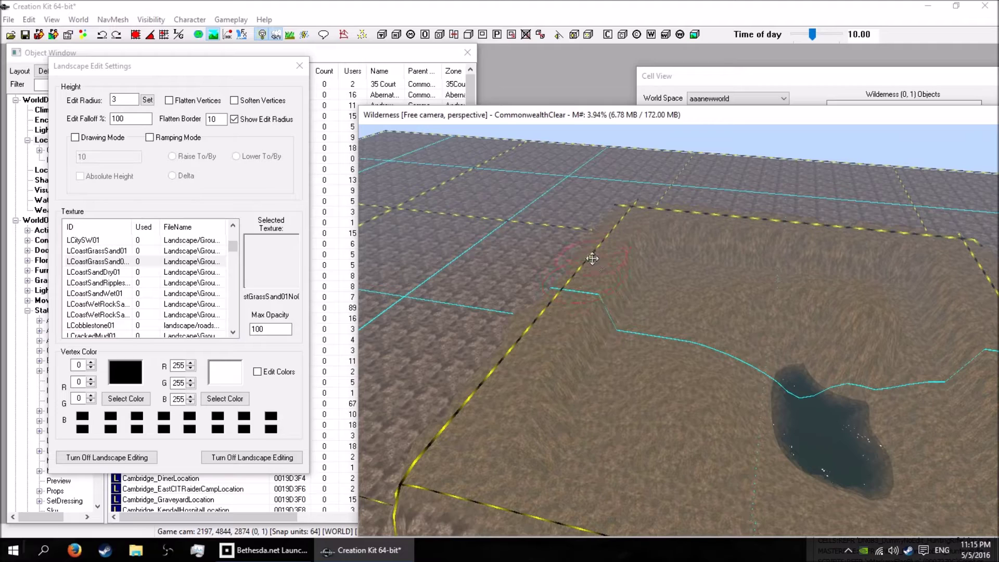
pyautogui.keyDown('shift'); pyautogui.moveTo(877, 296); pyautogui.dragTo(699, 197, button='middle'); pyautogui.keyUp('shift')
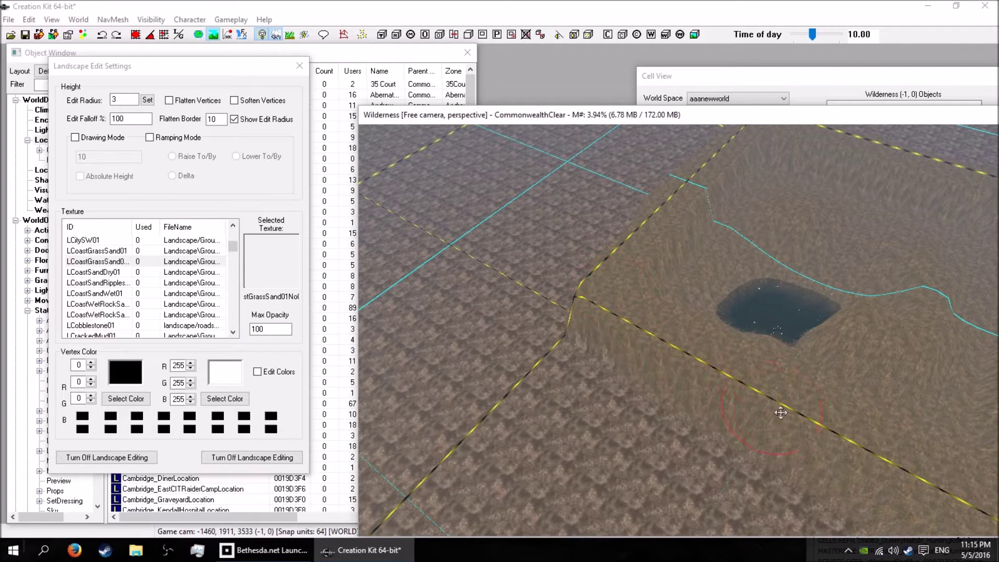
pyautogui.moveTo(769, 195); pyautogui.dragTo(629, 300, button='middle')
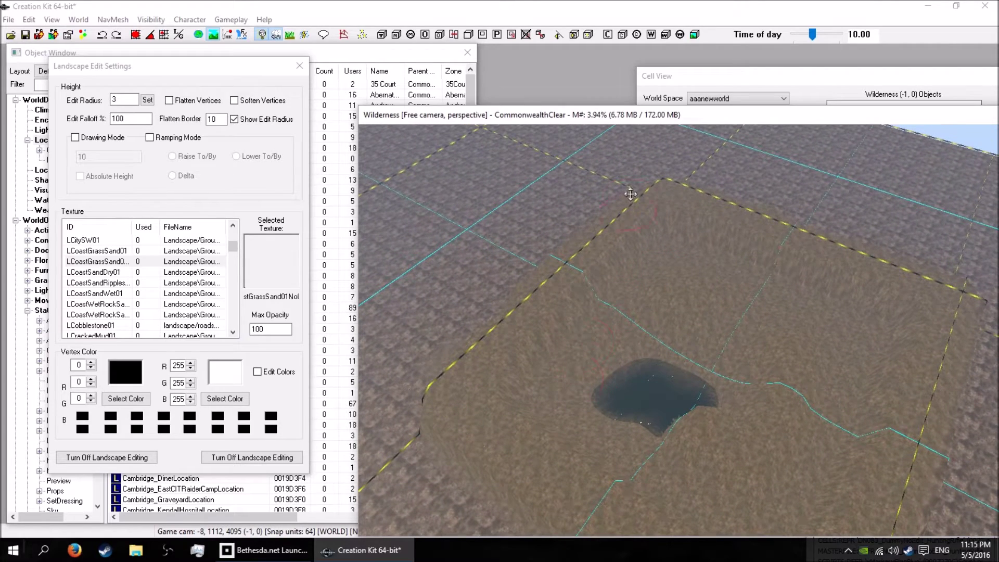
pyautogui.keyDown('shift'); pyautogui.moveTo(882, 443); pyautogui.dragTo(767, 397, button='middle'); pyautogui.keyUp('shift')
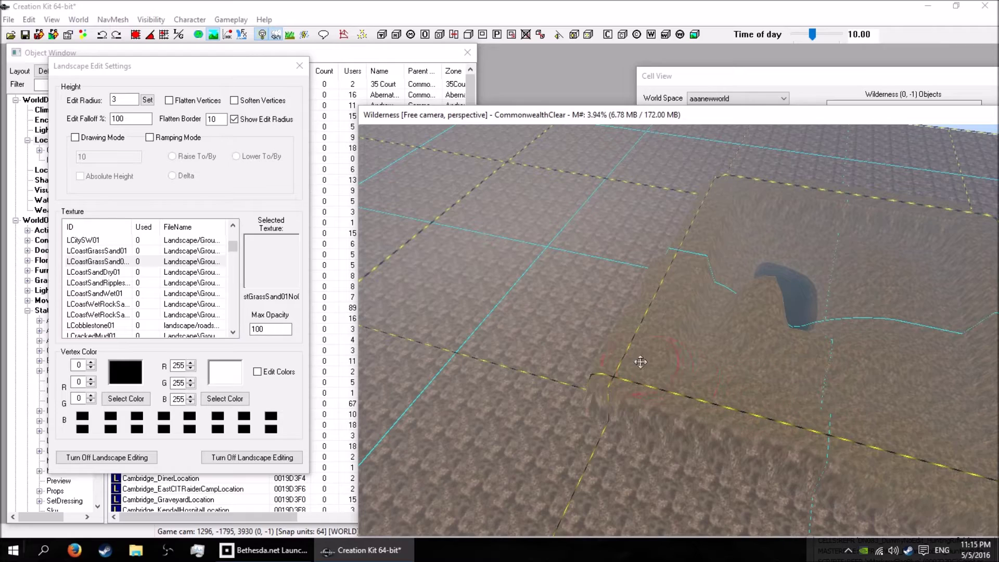
pyautogui.moveTo(822, 284); pyautogui.dragTo(510, 315, button='middle')
pyautogui.scroll(3, 511, 325)
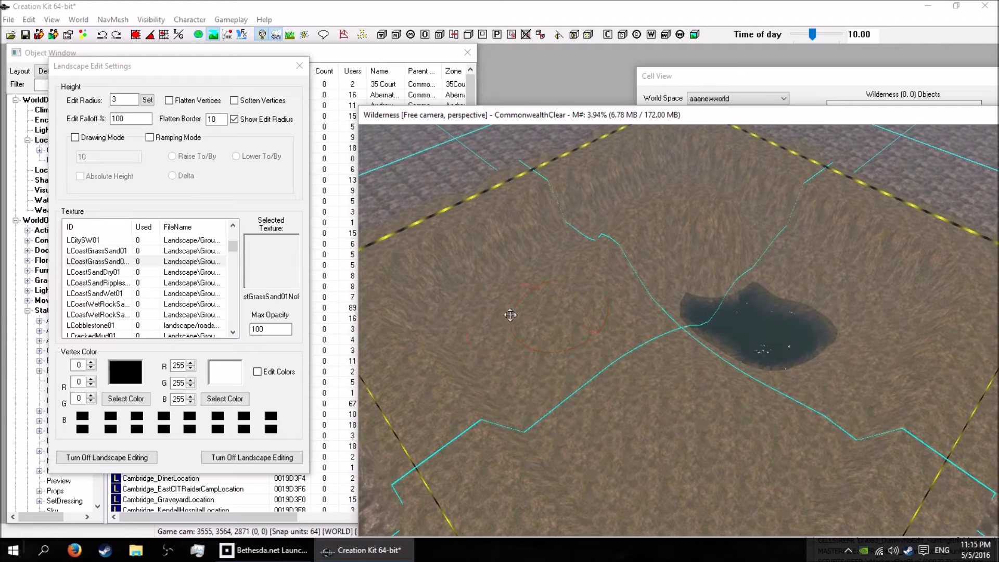
# - Select the LBlastedForestDirt01 texture, set the edit radius to 1, and paint a first stretch of the steep inner ridge wall
pyautogui.moveTo(233, 247)
pyautogui.mouseDown()
pyautogui.moveTo(243, 331)
pyautogui.moveTo(243, 234)
pyautogui.mouseUp()
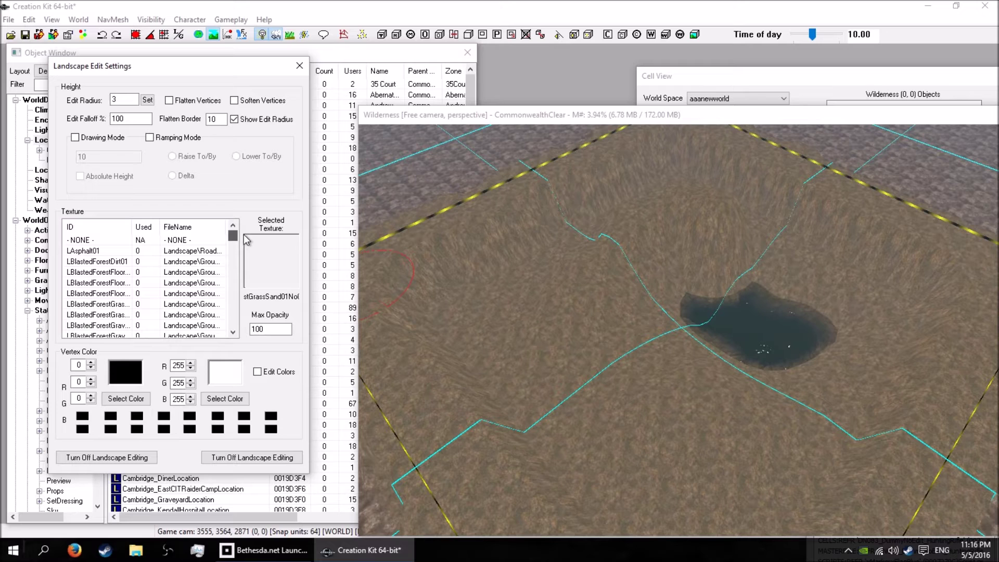
pyautogui.click(104, 263)
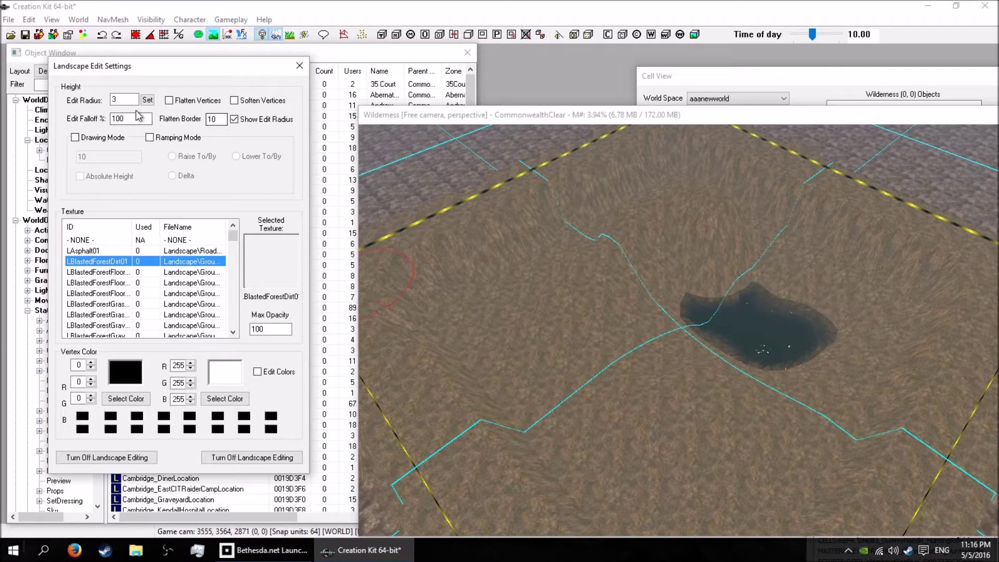
pyautogui.moveTo(125, 100); pyautogui.dragTo(103, 96)
pyautogui.moveTo(396, 177); pyautogui.dragTo(653, 243, button='middle')
pyautogui.press('space')
pyautogui.click(577, 116)
pyautogui.moveTo(582, 257); pyautogui.dragTo(703, 324, button='middle')
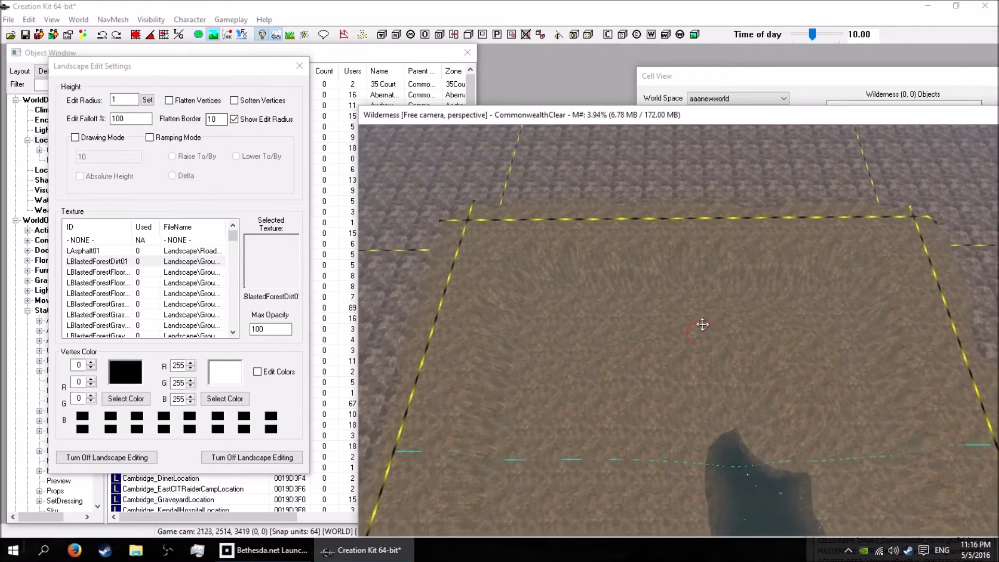
pyautogui.scroll(6, 703, 325)
pyautogui.moveTo(699, 334); pyautogui.dragTo(638, 320, button='middle')
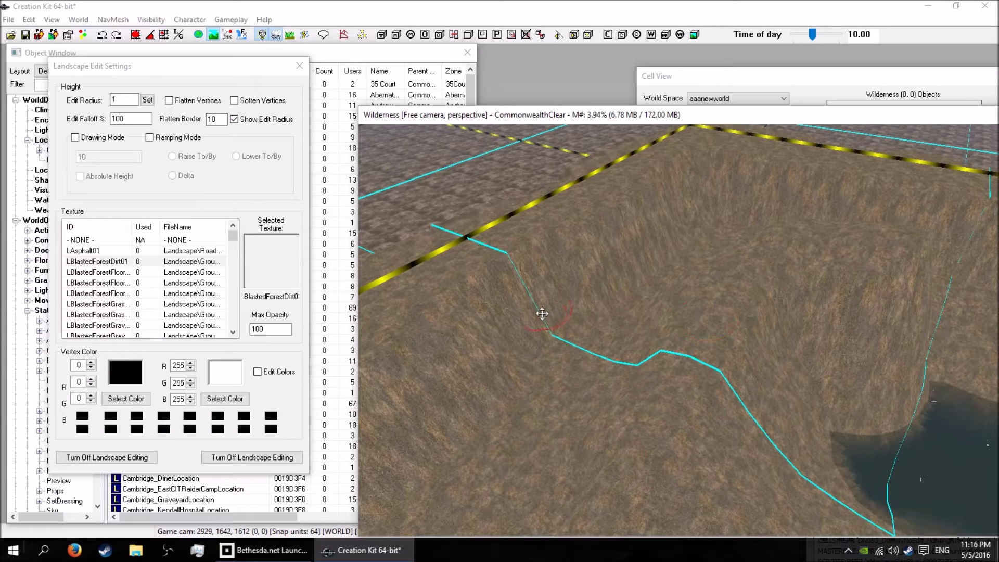
pyautogui.moveTo(537, 329)
pyautogui.mouseDown()
pyautogui.moveTo(593, 292)
pyautogui.moveTo(573, 283)
pyautogui.moveTo(540, 298)
pyautogui.moveTo(696, 210)
pyautogui.moveTo(676, 232)
pyautogui.mouseUp()
pyautogui.moveTo(676, 232); pyautogui.dragTo(623, 245, button='middle')
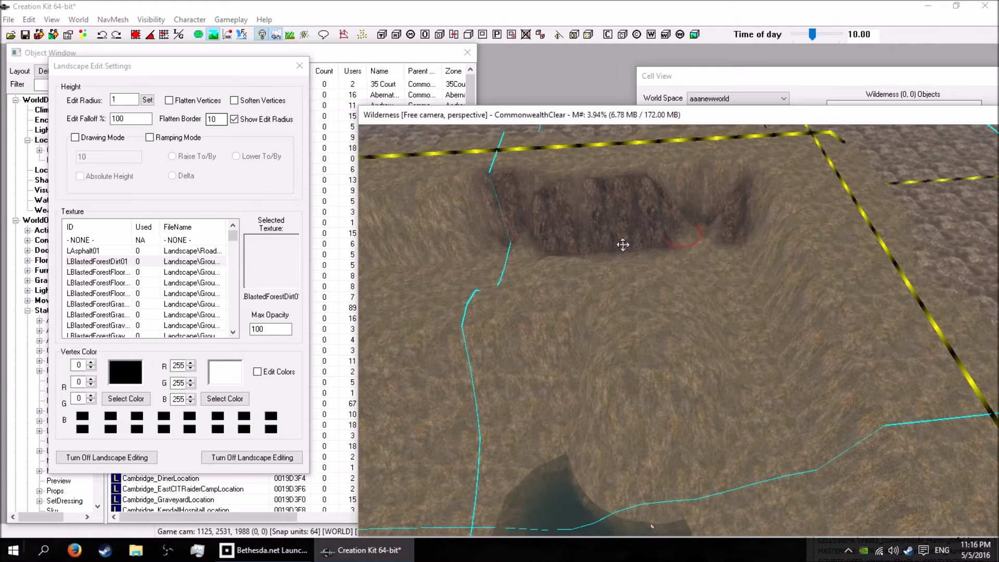
# - Paint LBlastedForestDirt01 along the rest of the steep inner ridge walls and on the steep hillside above the pit
pyautogui.moveTo(699, 228)
pyautogui.mouseDown()
pyautogui.moveTo(673, 204)
pyautogui.moveTo(671, 220)
pyautogui.moveTo(720, 209)
pyautogui.moveTo(756, 221)
pyautogui.moveTo(824, 425)
pyautogui.mouseUp()
pyautogui.moveTo(744, 219)
pyautogui.mouseDown()
pyautogui.moveTo(749, 181)
pyautogui.moveTo(571, 218)
pyautogui.moveTo(473, 218)
pyautogui.moveTo(389, 245)
pyautogui.mouseUp()
pyautogui.moveTo(389, 245)
pyautogui.mouseDown(button='right')
pyautogui.moveTo(466, 239)
pyautogui.moveTo(424, 213)
pyautogui.moveTo(497, 228)
pyautogui.mouseUp(button='right')
pyautogui.moveTo(497, 227)
pyautogui.mouseDown(button='middle')
pyautogui.moveTo(551, 234)
pyautogui.moveTo(525, 208)
pyautogui.mouseUp(button='middle')
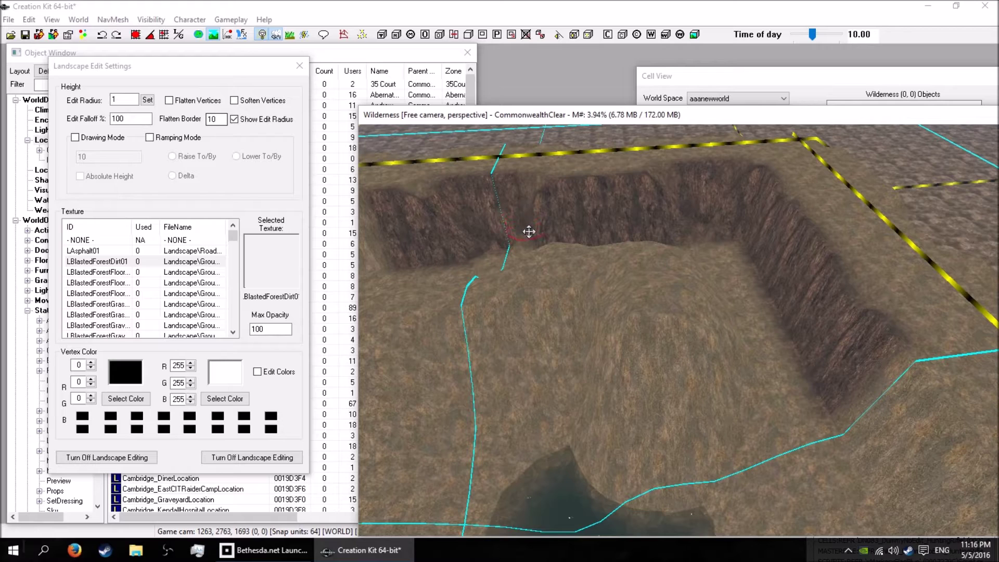
pyautogui.moveTo(429, 239); pyautogui.dragTo(645, 250, button='middle')
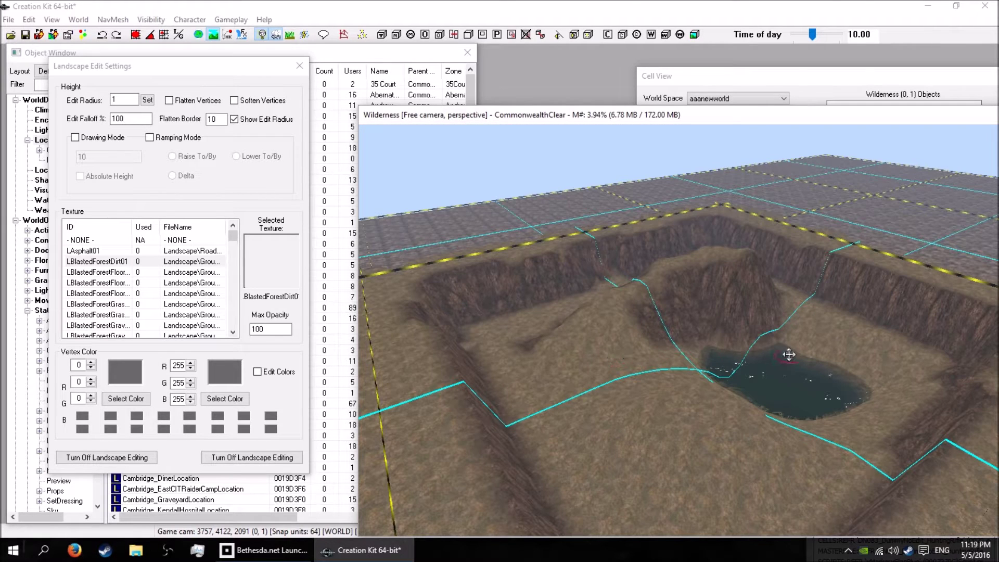
# - Choose LCoastSandDry01 as the landscape texture and set the edit radius to 2
pyautogui.scroll(-4, 789, 354)
pyautogui.moveTo(789, 354); pyautogui.dragTo(818, 355, button='middle')
pyautogui.scroll(4, 823, 364)
pyautogui.keyDown('shift'); pyautogui.moveTo(777, 360); pyautogui.dragTo(591, 309, button='middle'); pyautogui.keyUp('shift')
pyautogui.moveTo(235, 243); pyautogui.dragTo(233, 249)
pyautogui.click(130, 294)
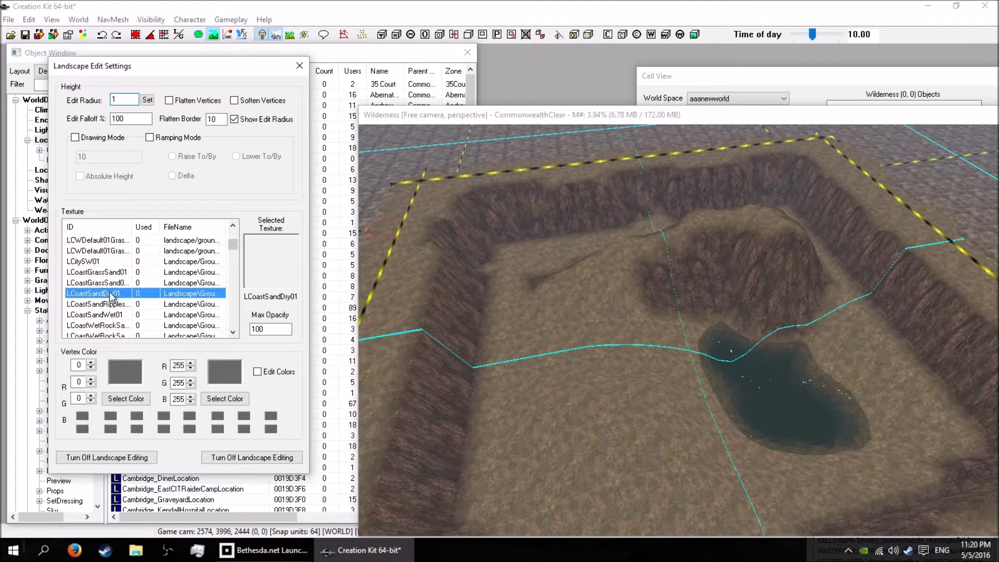
pyautogui.click(127, 314)
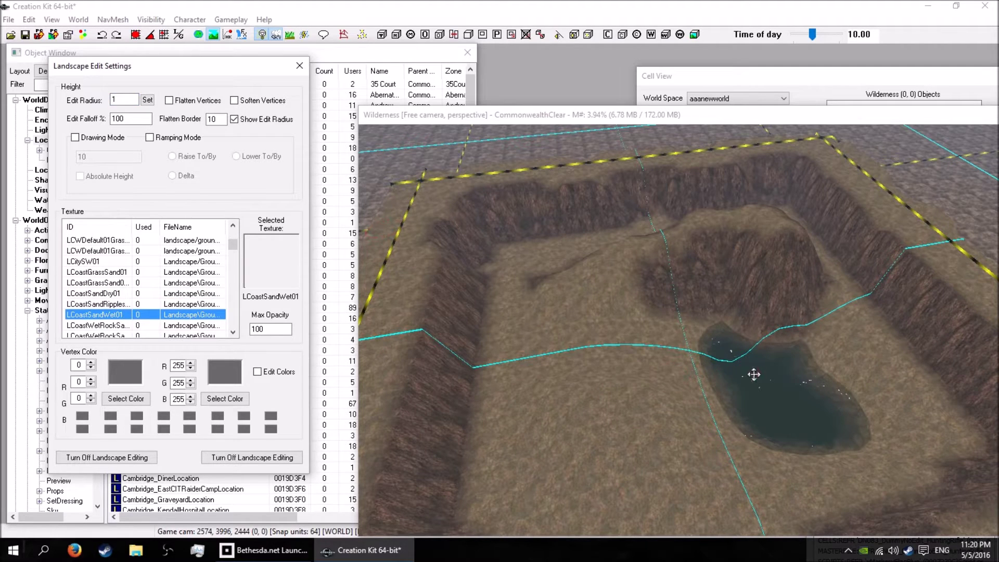
pyautogui.click(107, 295)
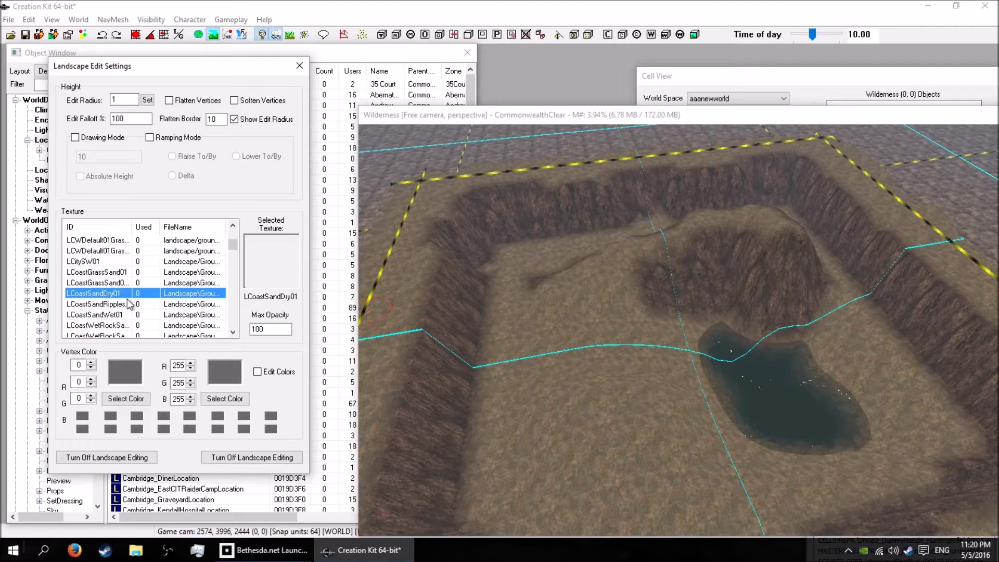
pyautogui.moveTo(124, 99); pyautogui.dragTo(97, 98)
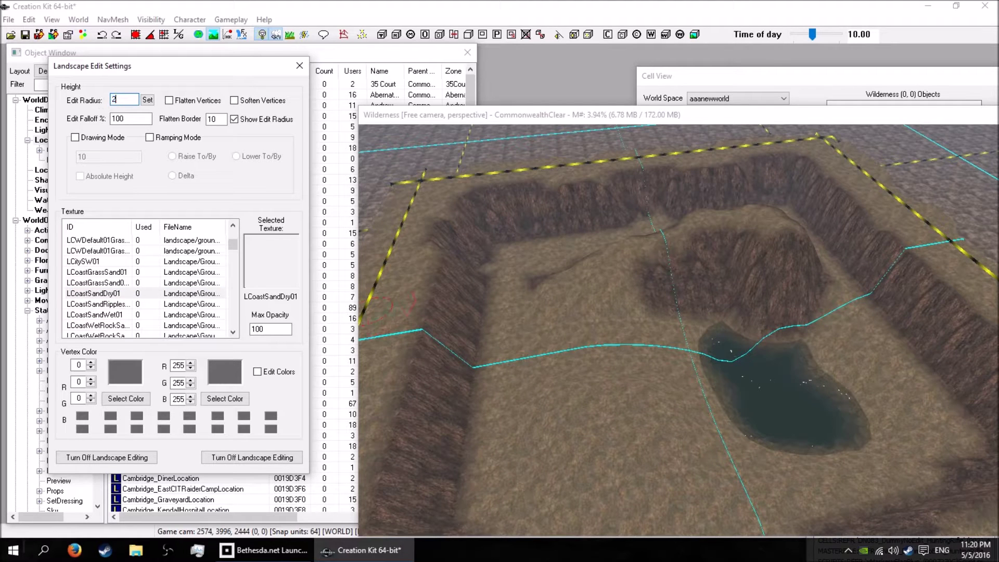
# - Paint the dry coast sand texture around the whole shoreline of the water-filled pit
pyautogui.keyDown('shift'); pyautogui.moveTo(766, 422); pyautogui.dragTo(732, 414, button='middle'); pyautogui.keyUp('shift')
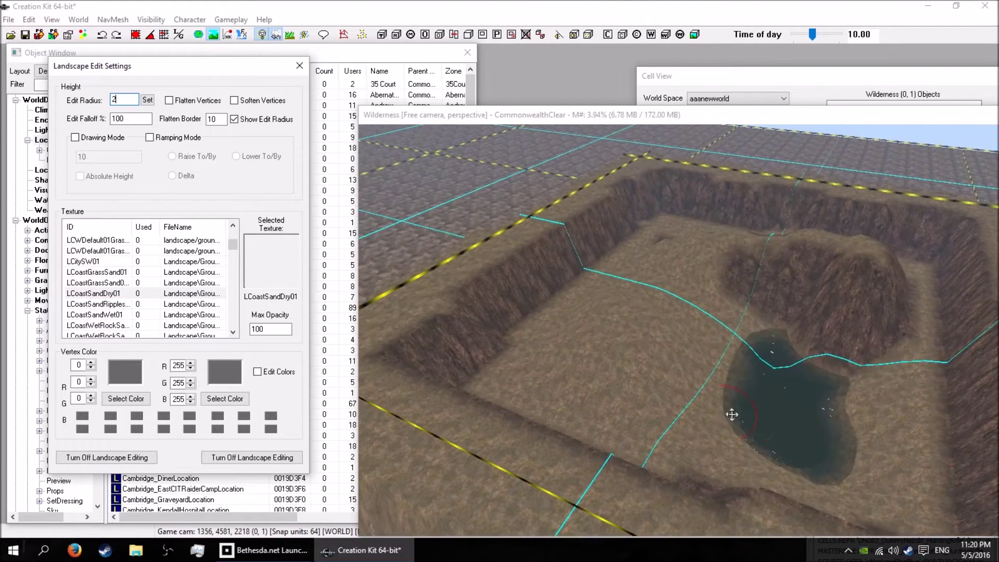
pyautogui.click(754, 423)
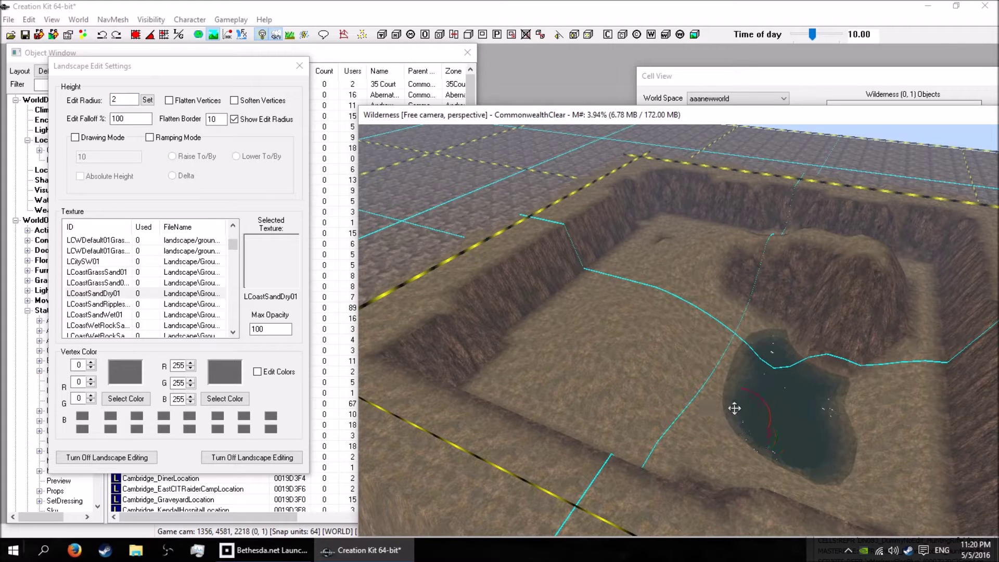
pyautogui.scroll(5, 803, 442)
pyautogui.moveTo(791, 435); pyautogui.dragTo(727, 407, button='middle')
pyautogui.scroll(2, 729, 406)
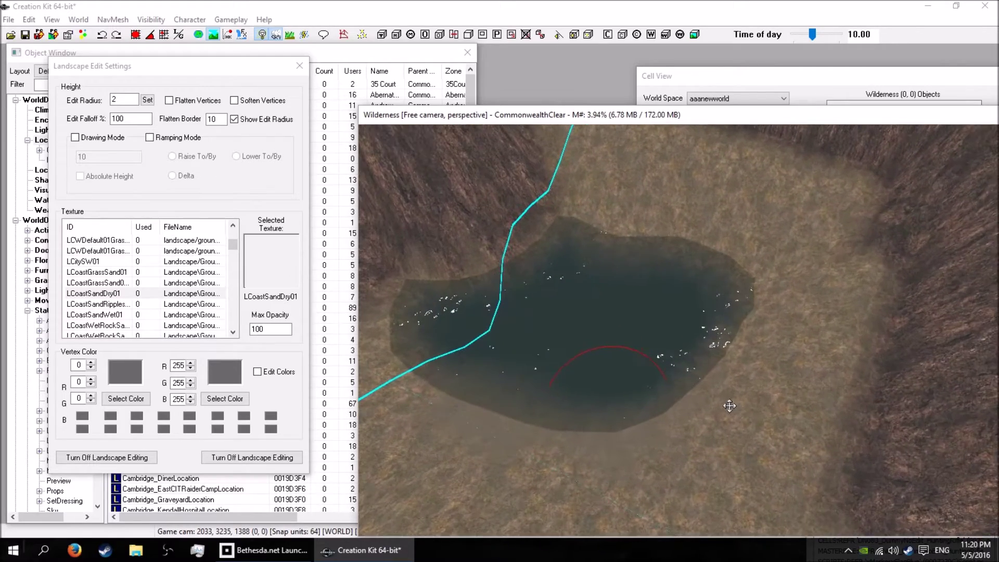
pyautogui.moveTo(577, 365); pyautogui.dragTo(617, 382, button='middle')
pyautogui.moveTo(561, 409)
pyautogui.mouseDown(button='right')
pyautogui.moveTo(529, 351)
pyautogui.moveTo(514, 357)
pyautogui.moveTo(595, 333)
pyautogui.mouseUp(button='right')
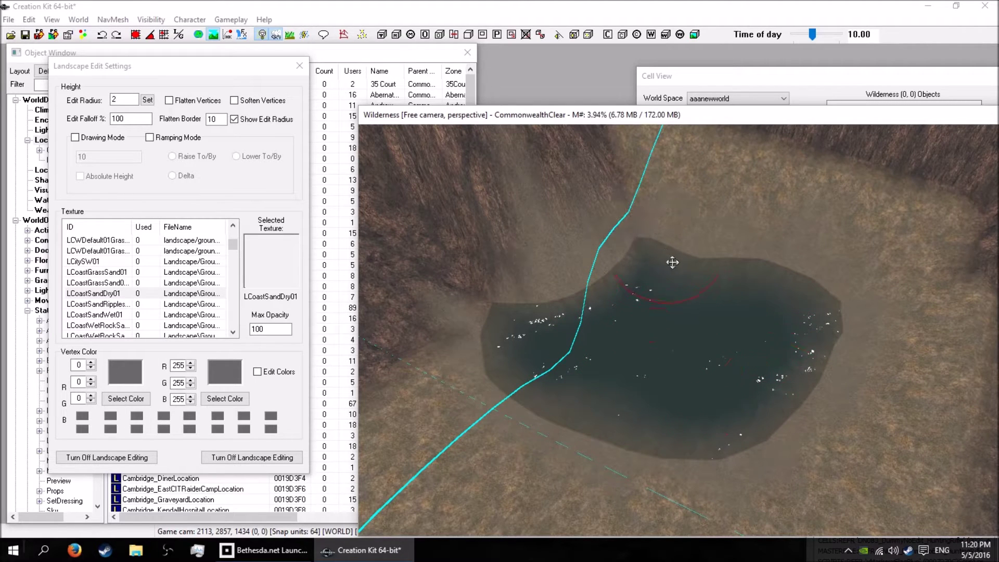
pyautogui.moveTo(640, 279)
pyautogui.keyDown('shift'); pyautogui.mouseDown(button='middle')
pyautogui.moveTo(598, 248)
pyautogui.moveTo(622, 241)
pyautogui.moveTo(642, 268)
pyautogui.mouseUp(button='middle'); pyautogui.keyUp('shift')
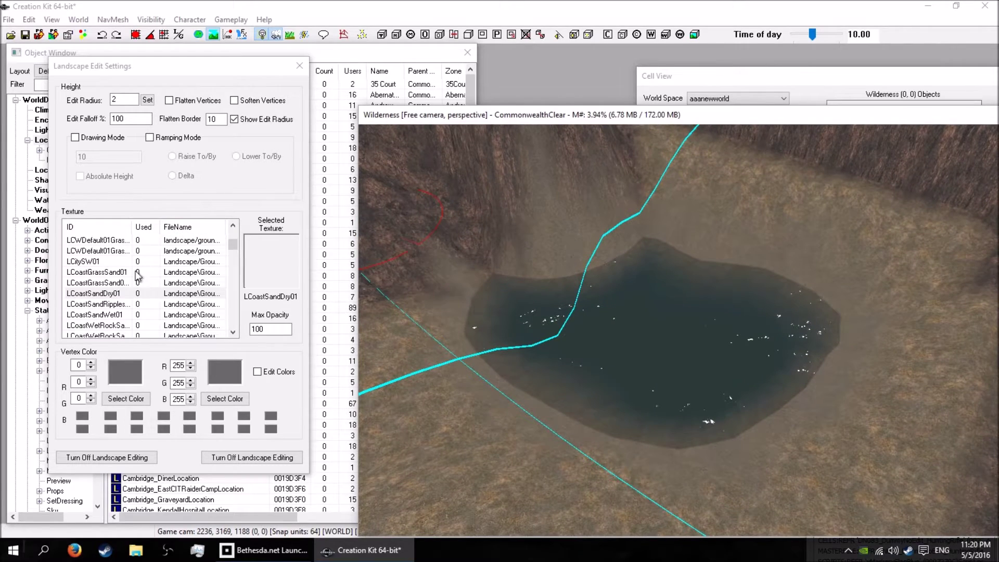
# - Reselect LBlastedForestDirt01, set the edit radius to 1, and repaint the sand-covered steep hillside down to the water's edge
pyautogui.moveTo(230, 246); pyautogui.dragTo(233, 229)
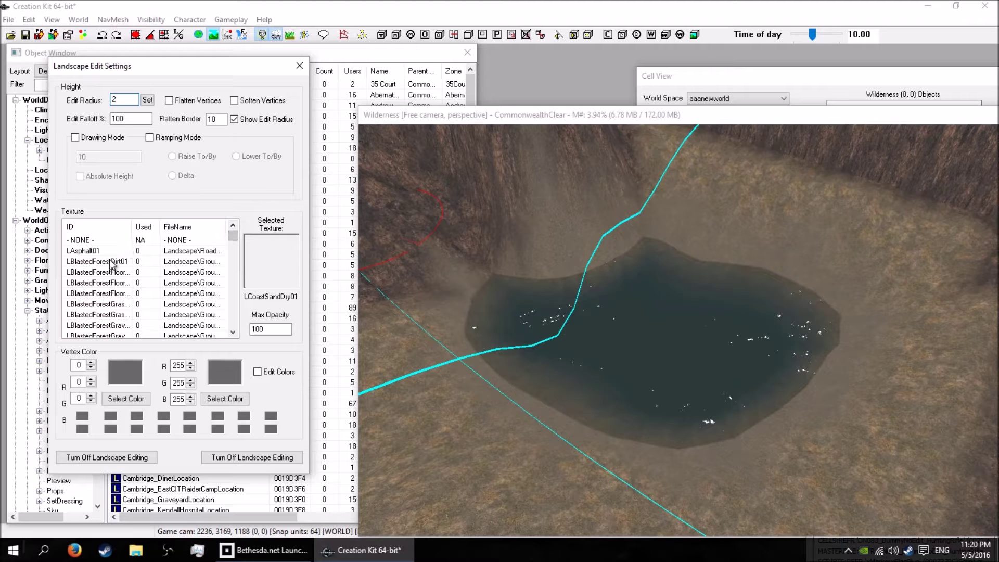
pyautogui.click(115, 262)
pyautogui.doubleClick(115, 99)
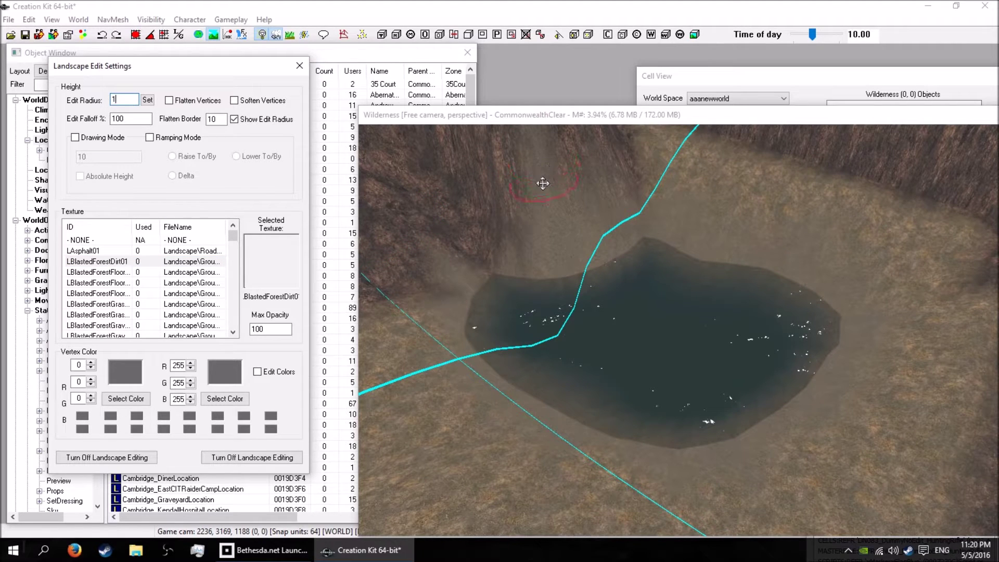
pyautogui.rightClick(543, 183)
pyautogui.moveTo(583, 183)
pyautogui.keyDown('shift'); pyautogui.mouseDown(button='middle')
pyautogui.moveTo(530, 182)
pyautogui.moveTo(588, 180)
pyautogui.mouseUp(button='middle'); pyautogui.keyUp('shift')
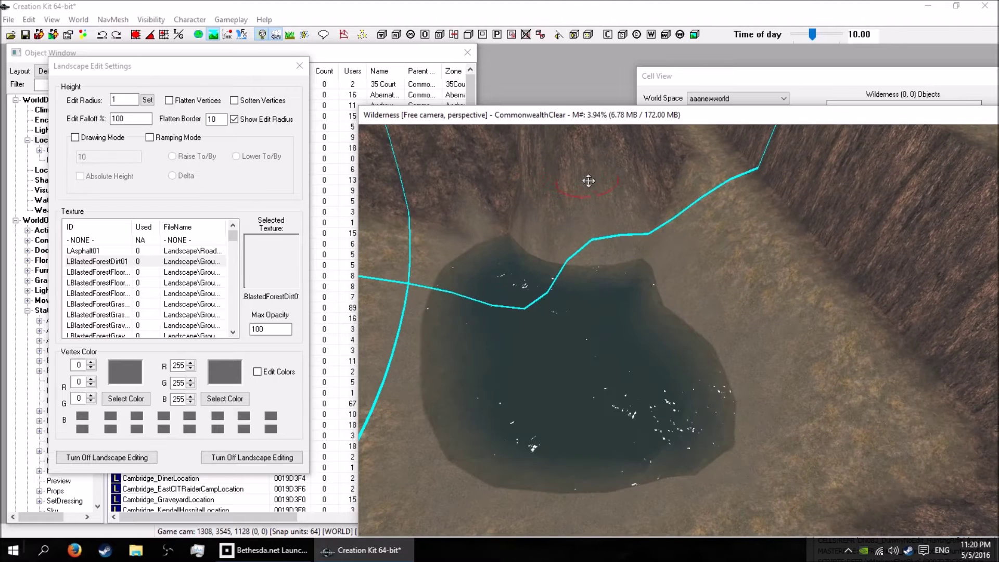
pyautogui.rightClick(609, 202)
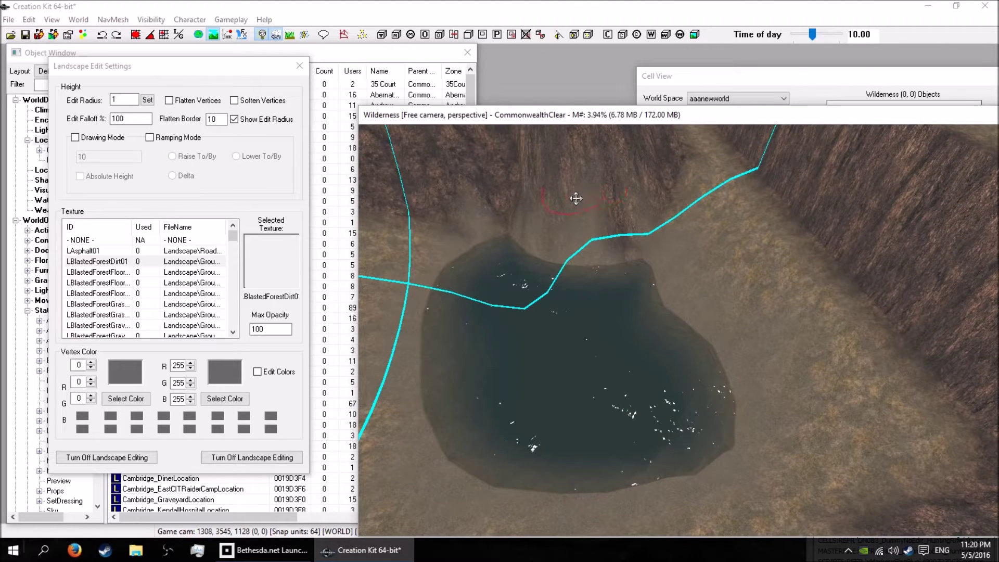
pyautogui.click(583, 211)
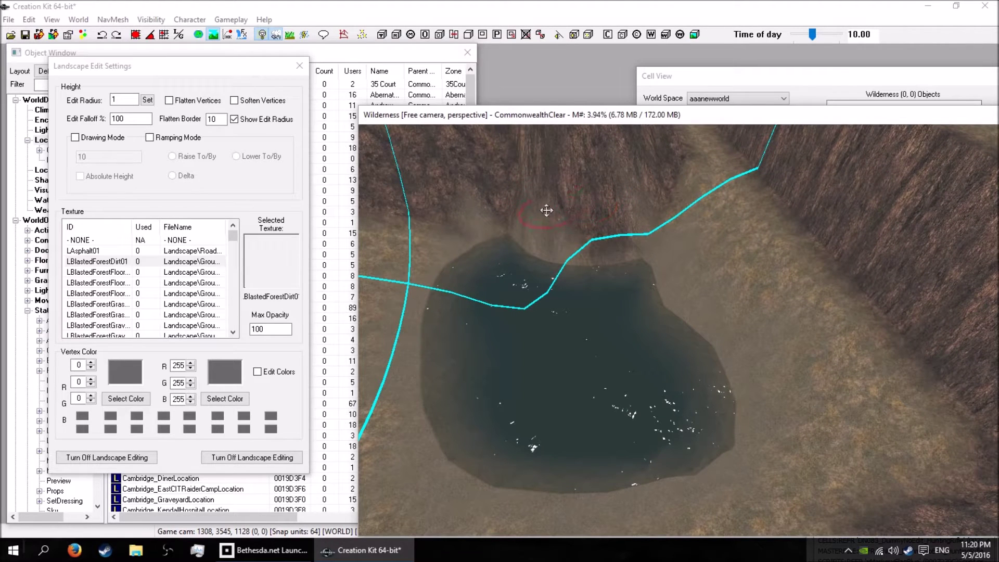
pyautogui.click(535, 215)
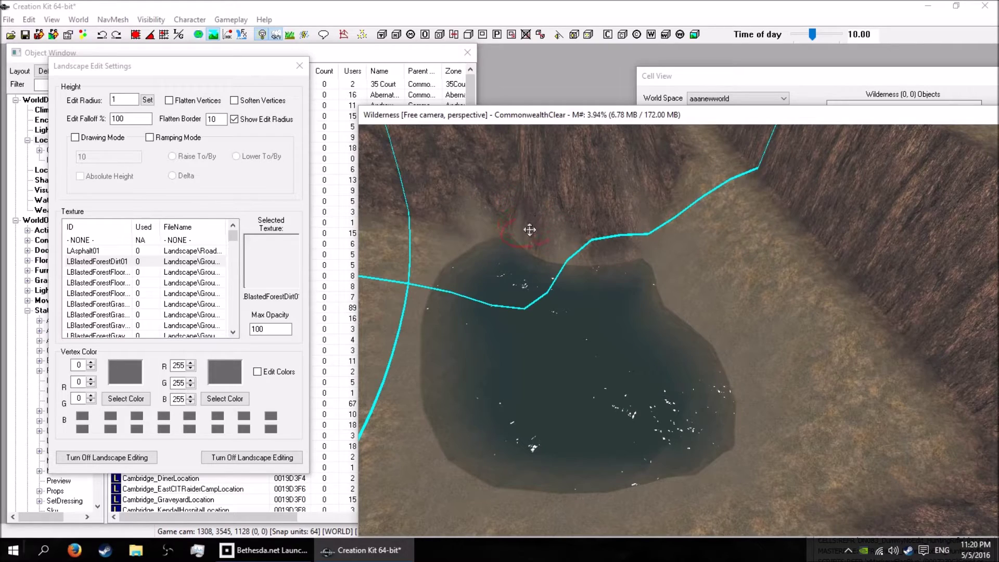
pyautogui.moveTo(566, 207)
pyautogui.mouseDown(button='middle')
pyautogui.moveTo(643, 193)
pyautogui.moveTo(551, 221)
pyautogui.moveTo(575, 217)
pyautogui.mouseUp(button='middle')
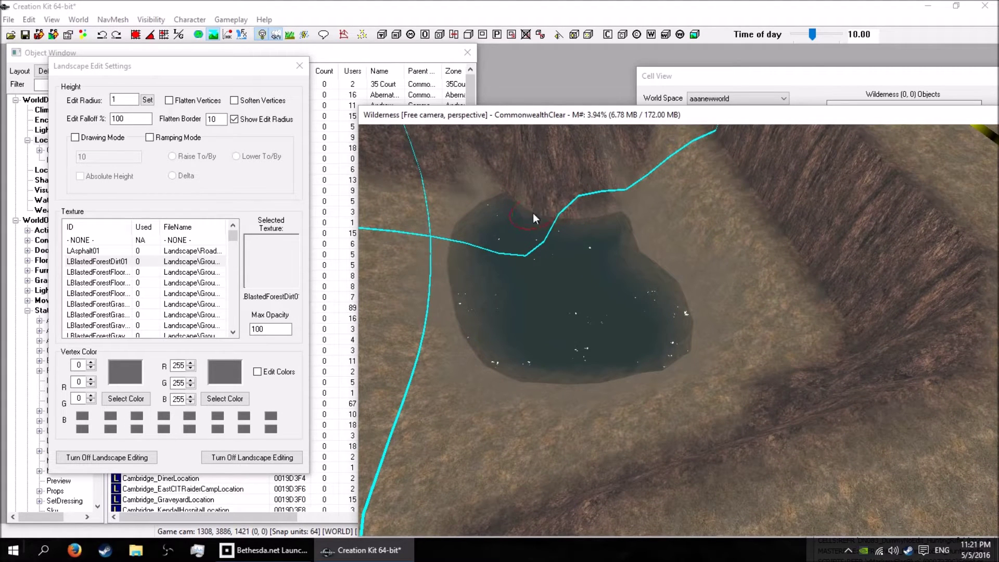
# - Choose LCoastSandWet01 as the landscape texture for the pond's edge
pyautogui.moveTo(582, 218); pyautogui.dragTo(538, 219, button='middle')
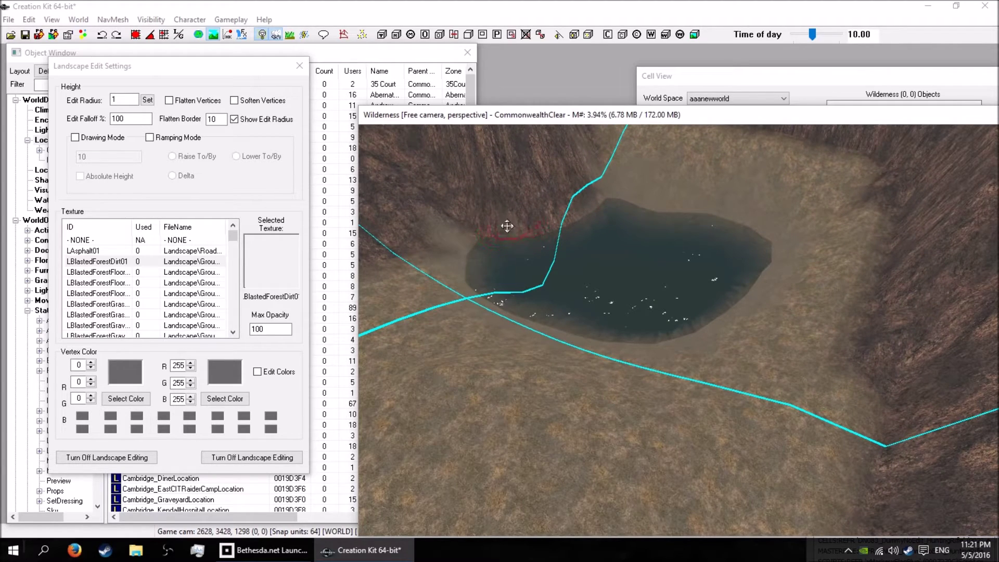
pyautogui.moveTo(568, 212); pyautogui.dragTo(592, 175, button='middle')
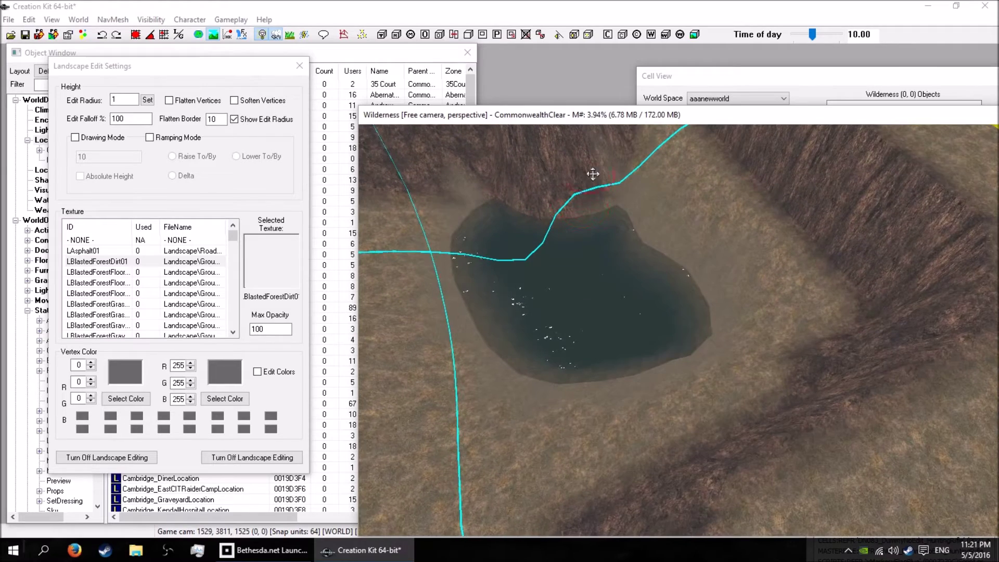
pyautogui.moveTo(513, 172); pyautogui.dragTo(681, 302, button='middle')
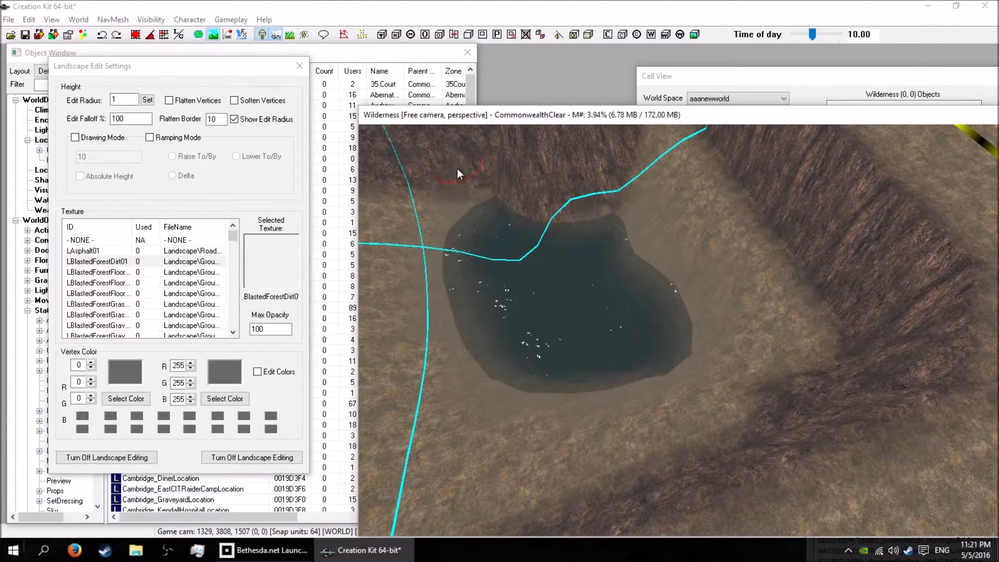
pyautogui.scroll(5, 681, 303)
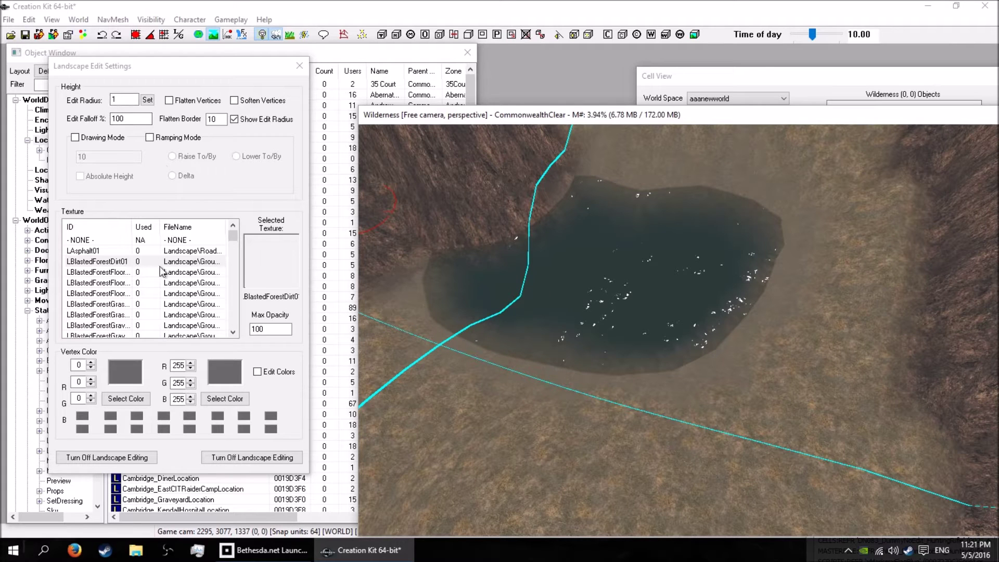
pyautogui.click(232, 236)
pyautogui.moveTo(233, 235); pyautogui.dragTo(229, 249)
pyautogui.click(94, 304)
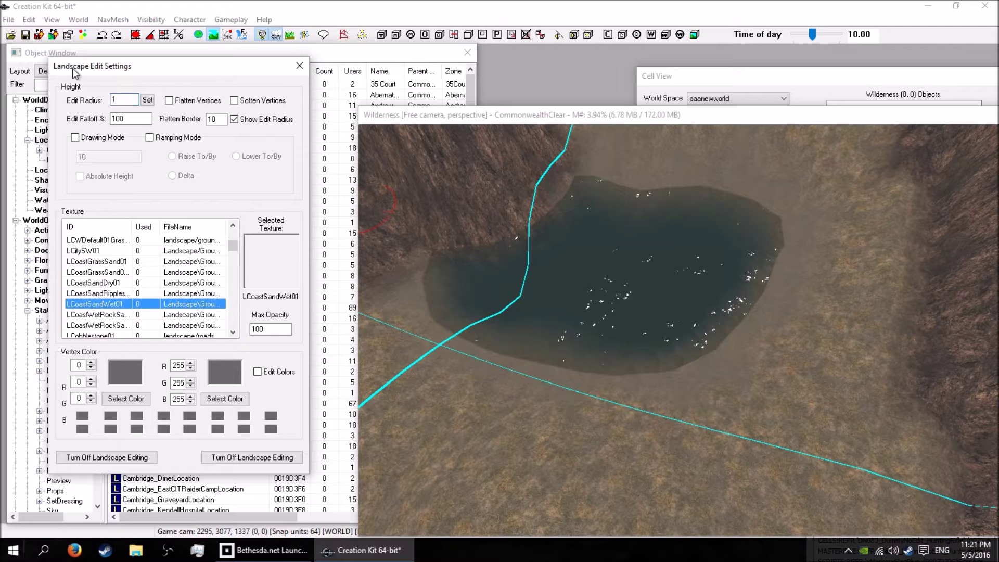
# - Paint the wet coast sand texture along the waterline of the pond, on both the near and far banks
pyautogui.click(557, 316)
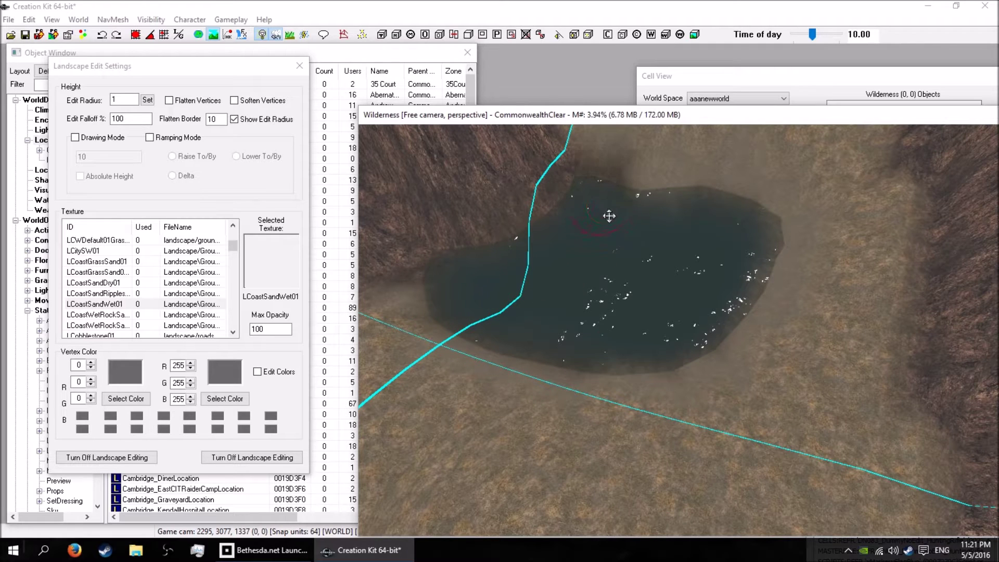
pyautogui.moveTo(657, 213)
pyautogui.mouseDown()
pyautogui.moveTo(729, 211)
pyautogui.moveTo(670, 212)
pyautogui.mouseUp()
pyautogui.moveTo(751, 230)
pyautogui.mouseDown()
pyautogui.moveTo(765, 247)
pyautogui.moveTo(756, 289)
pyautogui.moveTo(709, 338)
pyautogui.moveTo(604, 361)
pyautogui.moveTo(613, 366)
pyautogui.mouseUp()
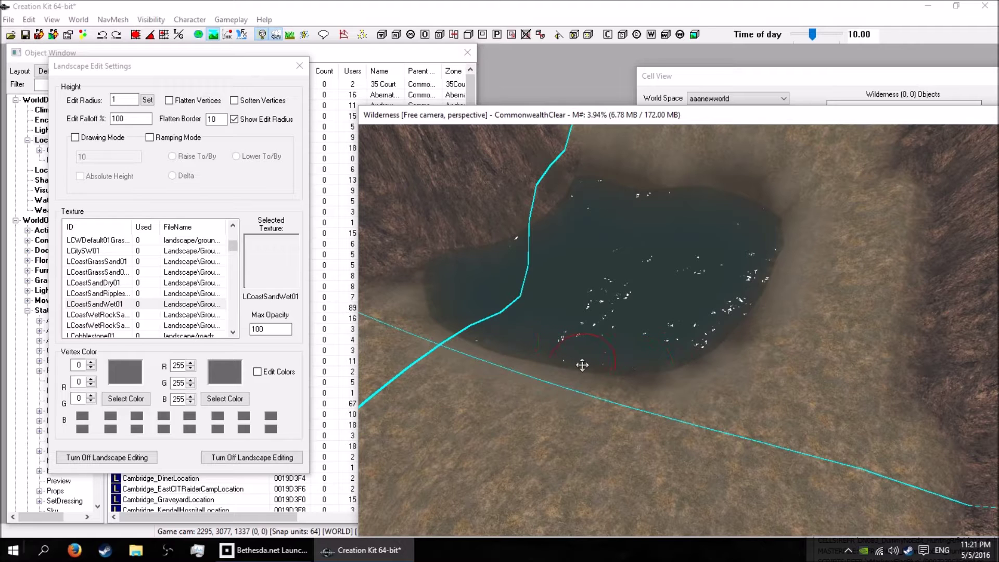
pyautogui.moveTo(584, 355)
pyautogui.keyDown('shift'); pyautogui.mouseDown(button='middle')
pyautogui.moveTo(557, 347)
pyautogui.moveTo(589, 348)
pyautogui.mouseUp(button='middle'); pyautogui.keyUp('shift')
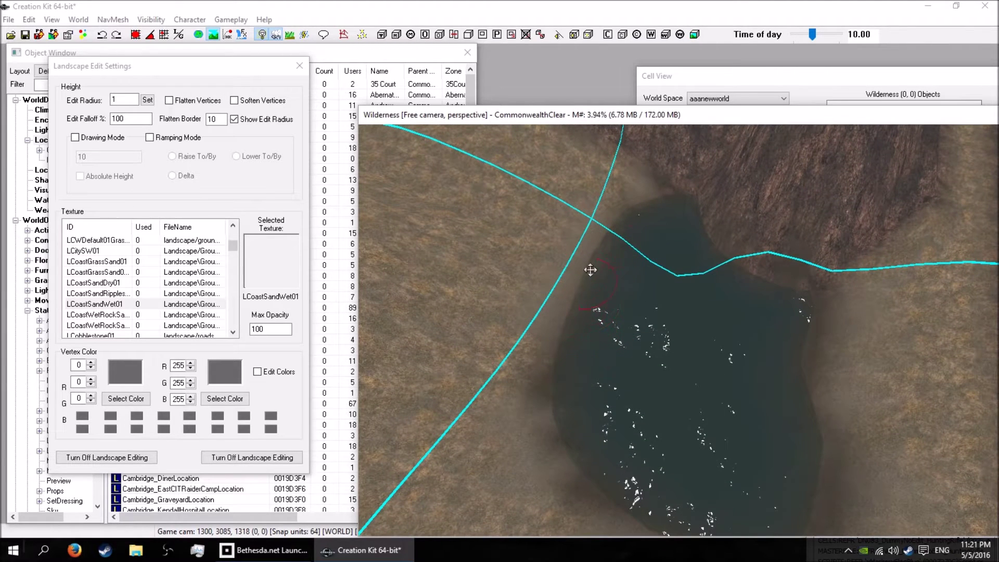
pyautogui.moveTo(590, 270); pyautogui.dragTo(567, 319)
pyautogui.moveTo(588, 270)
pyautogui.mouseDown()
pyautogui.moveTo(555, 332)
pyautogui.moveTo(593, 255)
pyautogui.mouseUp()
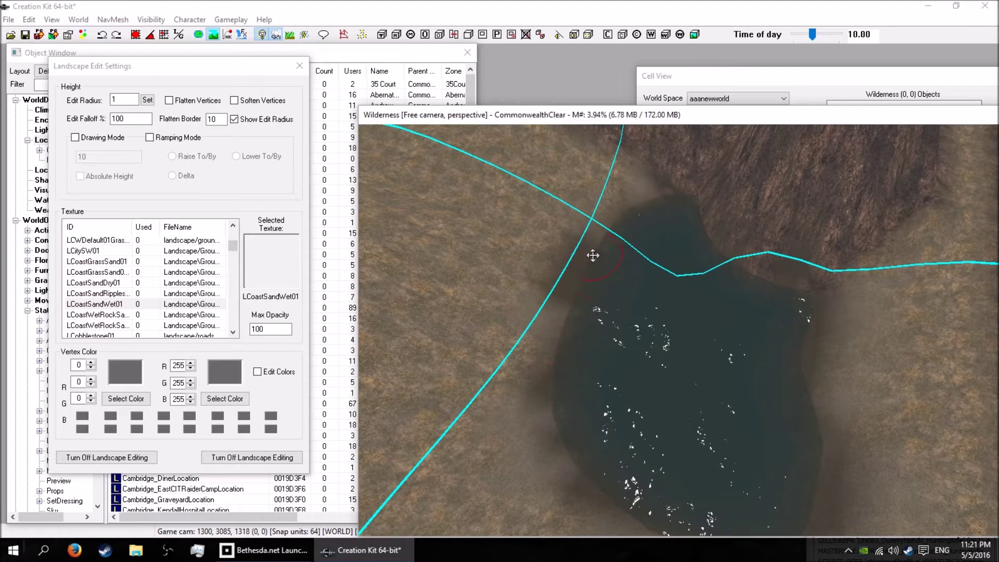
pyautogui.moveTo(571, 300)
pyautogui.mouseDown()
pyautogui.moveTo(544, 359)
pyautogui.moveTo(543, 425)
pyautogui.mouseUp()
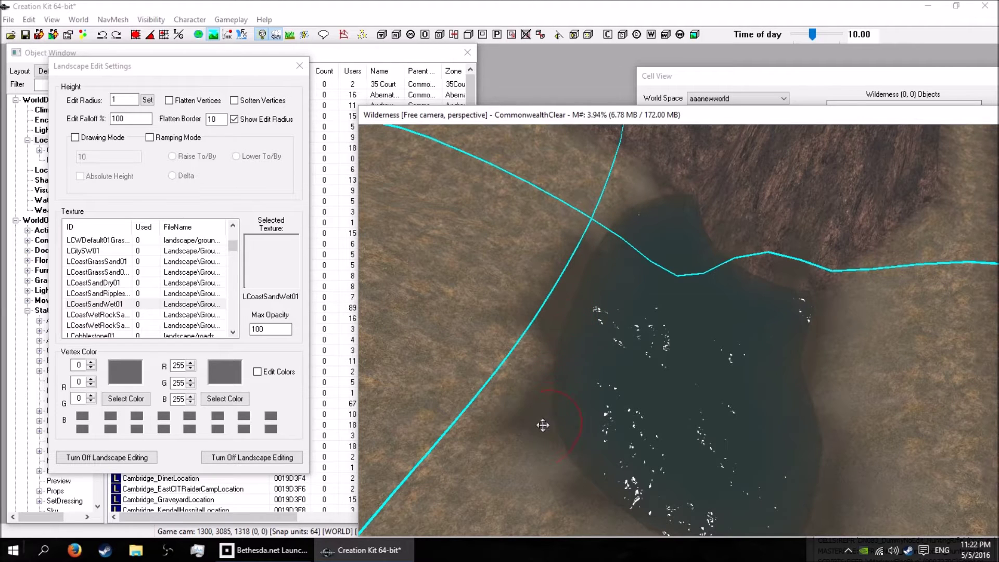
# - Fill the remaining gaps in the wet sand band around the rest of the pond's shoreline
pyautogui.moveTo(647, 455); pyautogui.dragTo(678, 366, button='middle')
pyautogui.moveTo(678, 366); pyautogui.dragTo(643, 338)
pyautogui.moveTo(743, 402); pyautogui.dragTo(660, 450)
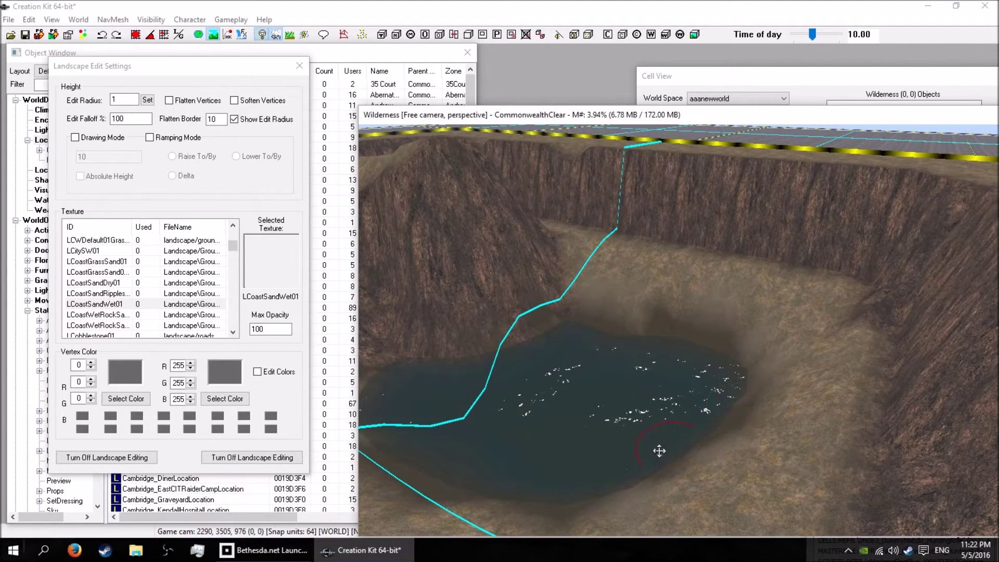
pyautogui.moveTo(699, 421)
pyautogui.mouseDown()
pyautogui.moveTo(727, 358)
pyautogui.moveTo(614, 339)
pyautogui.moveTo(633, 329)
pyautogui.mouseUp()
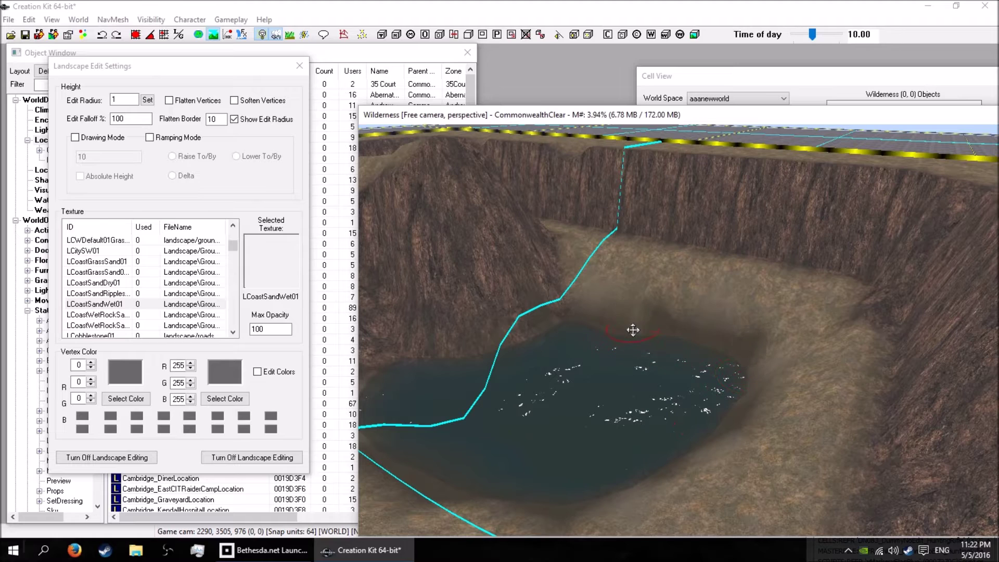
pyautogui.keyDown('shift'); pyautogui.moveTo(561, 369); pyautogui.dragTo(666, 350, button='middle'); pyautogui.keyUp('shift')
pyautogui.moveTo(610, 261); pyautogui.dragTo(613, 256)
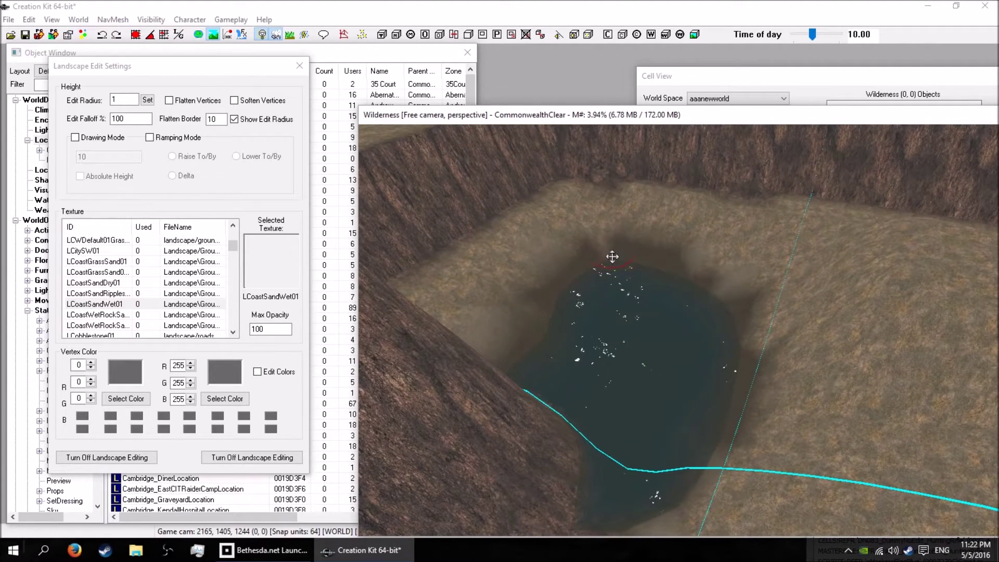
pyautogui.keyDown('shift'); pyautogui.moveTo(693, 397); pyautogui.dragTo(501, 381, button='middle'); pyautogui.keyUp('shift')
pyautogui.keyDown('shift'); pyautogui.moveTo(727, 399); pyautogui.dragTo(665, 347, button='middle'); pyautogui.keyUp('shift')
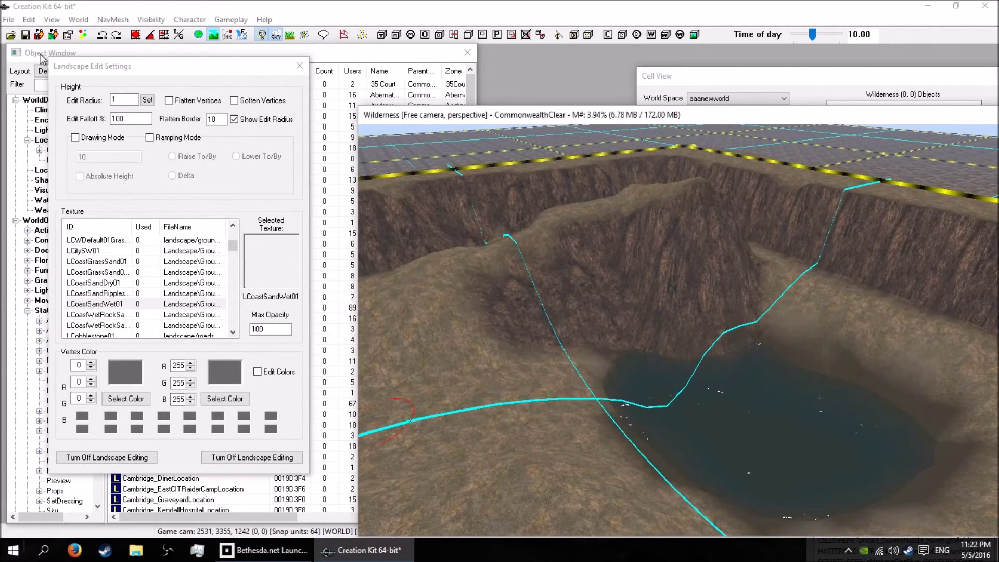
# - Turn off landscape editing and bring the grassy mound beside the pond into view
pyautogui.press('h')
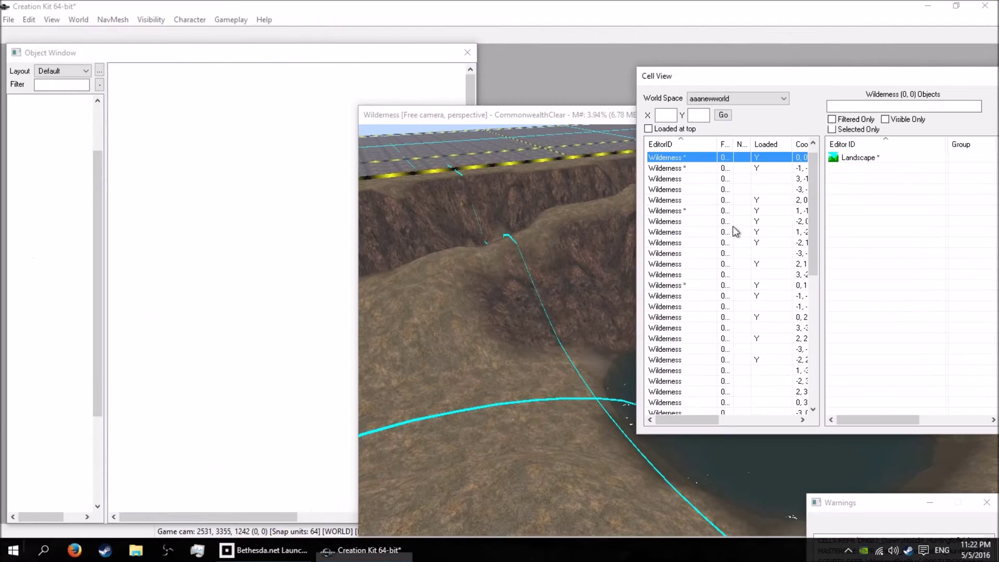
pyautogui.click(570, 122)
pyautogui.keyDown('shift'); pyautogui.moveTo(801, 276); pyautogui.dragTo(865, 268, button='middle'); pyautogui.keyUp('shift')
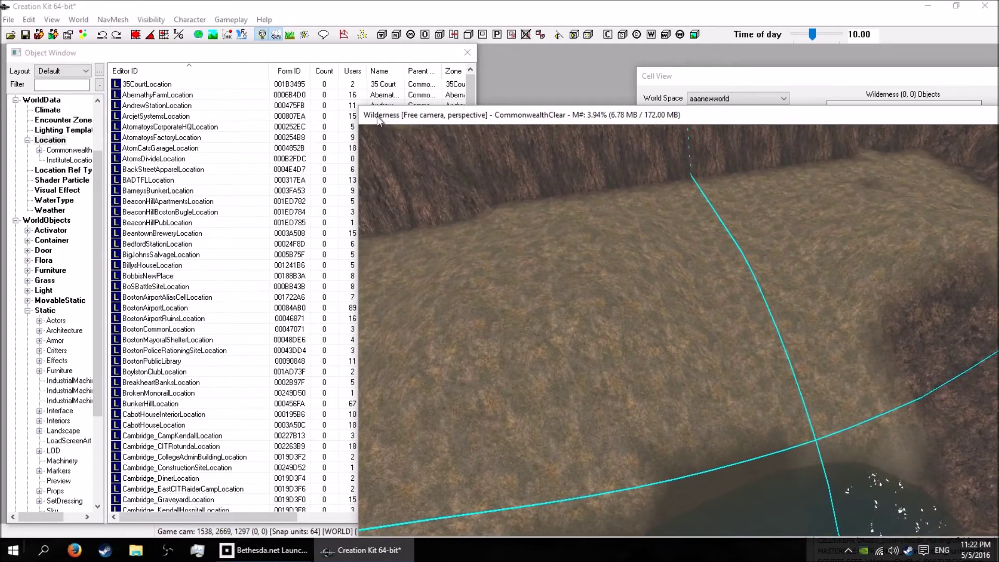
# - Filter the object list by caveent across the world data to list the cave entrance statics
pyautogui.click(67, 85)
pyautogui.write('e')
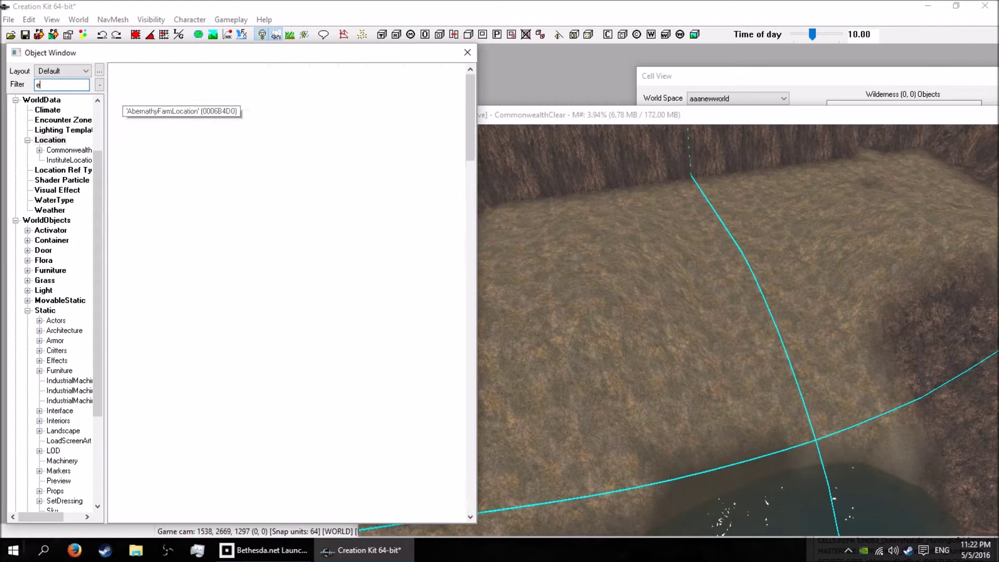
pyautogui.write('aveent')
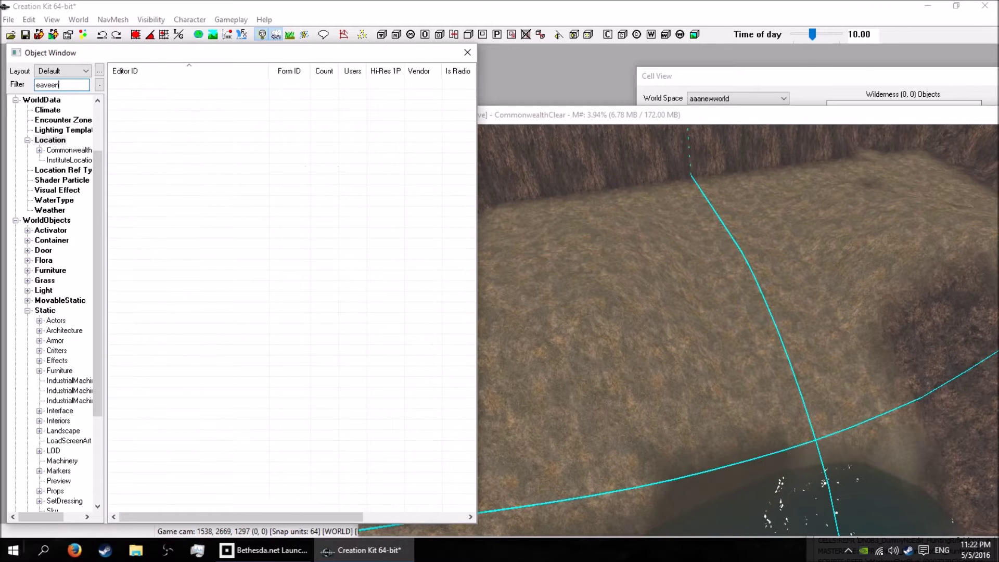
pyautogui.press('BackSpace')
pyautogui.press('BackSpace')
pyautogui.press('BackSpace')
pyautogui.press('BackSpace')
pyautogui.press('BackSpace')
pyautogui.press('BackSpace')
pyautogui.press('BackSpace')
pyautogui.write('caveent')
pyautogui.click(59, 101)
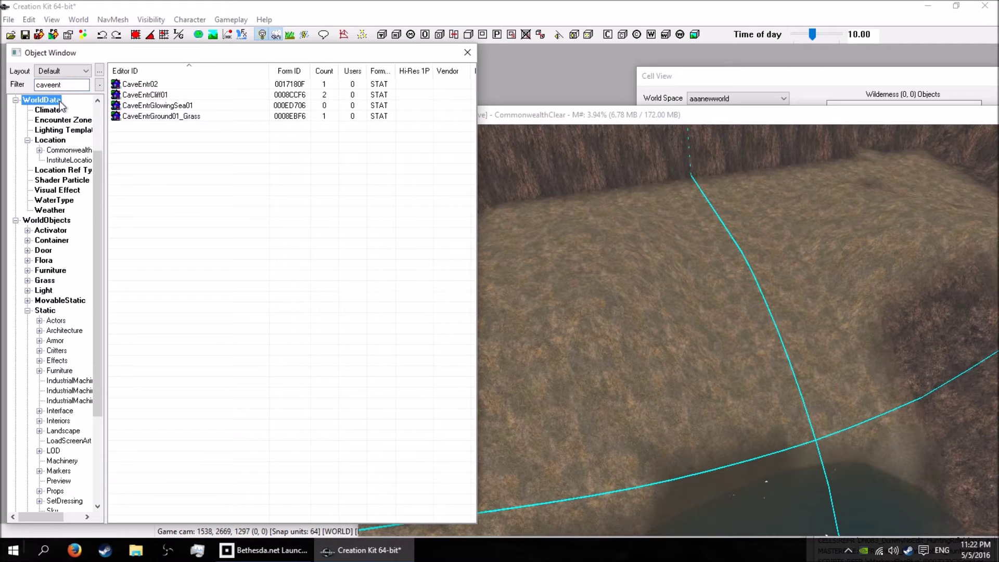
# - Preview the CaveEntr02 and CaveEntrGlowingSea01 models and close their property windows without changes
pyautogui.click(144, 85)
pyautogui.doubleClick(144, 85)
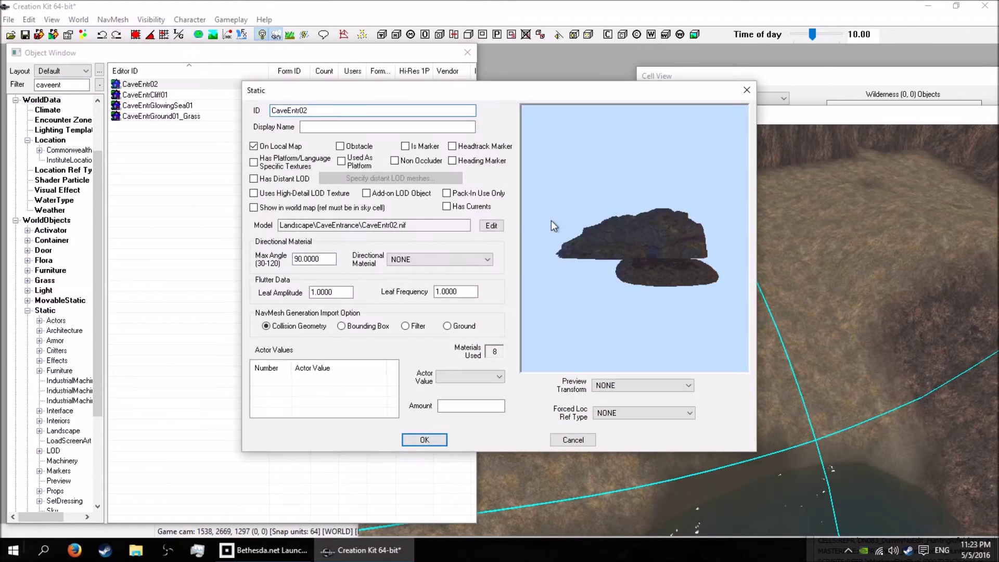
pyautogui.moveTo(629, 243); pyautogui.dragTo(709, 250)
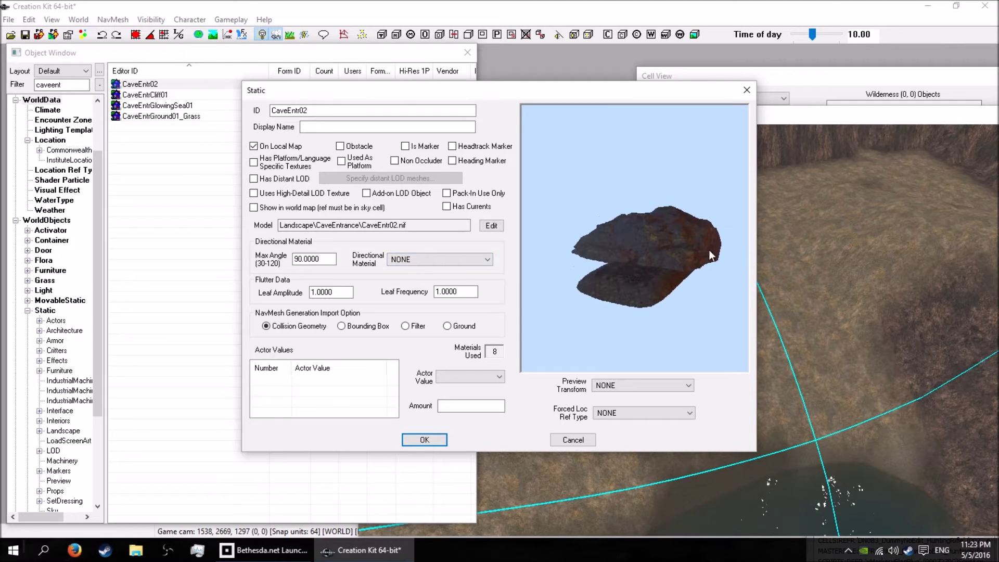
pyautogui.click(748, 90)
pyautogui.doubleClick(165, 105)
pyautogui.click(746, 89)
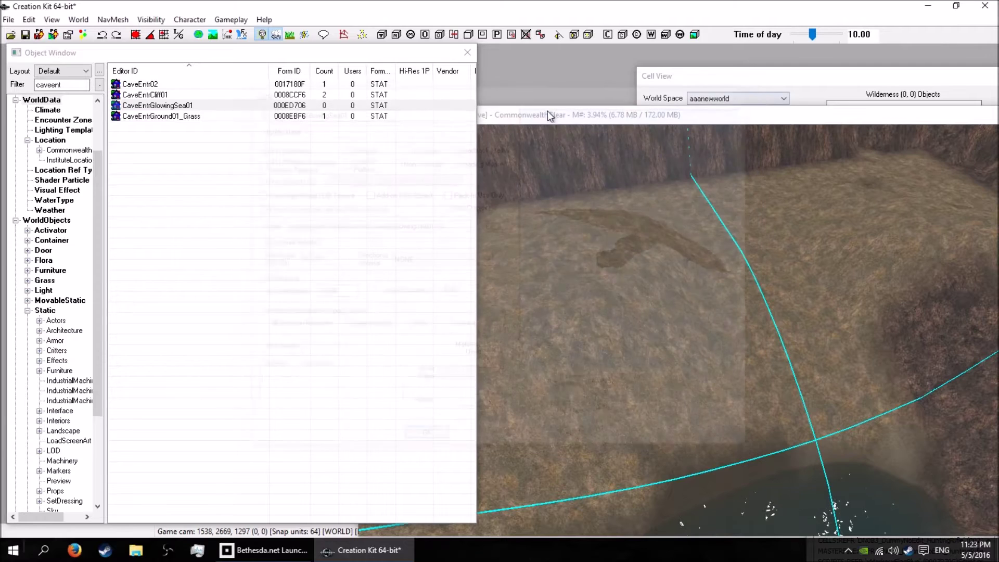
# - Place CaveEntrGlowingSea01 on the mound beside the pond, rotate it and sink it partly into the ground
pyautogui.moveTo(156, 106); pyautogui.dragTo(623, 293)
pyautogui.moveTo(678, 319); pyautogui.dragTo(680, 320, button='right')
pyautogui.keyDown('shift'); pyautogui.moveTo(681, 320); pyautogui.dragTo(617, 306, button='middle'); pyautogui.keyUp('shift')
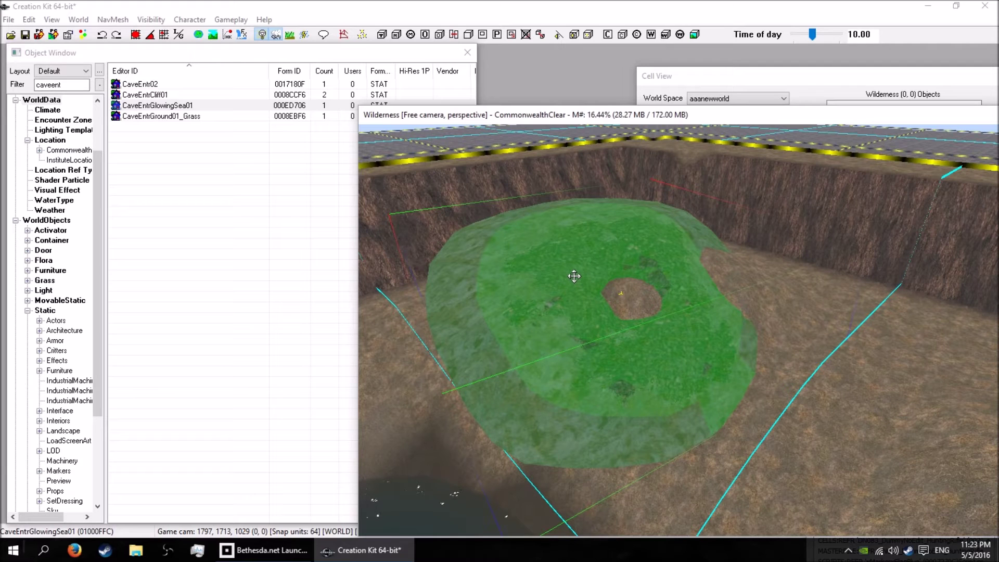
pyautogui.moveTo(573, 276); pyautogui.dragTo(616, 337, button='right')
pyautogui.moveTo(566, 374); pyautogui.dragTo(568, 385, button='right')
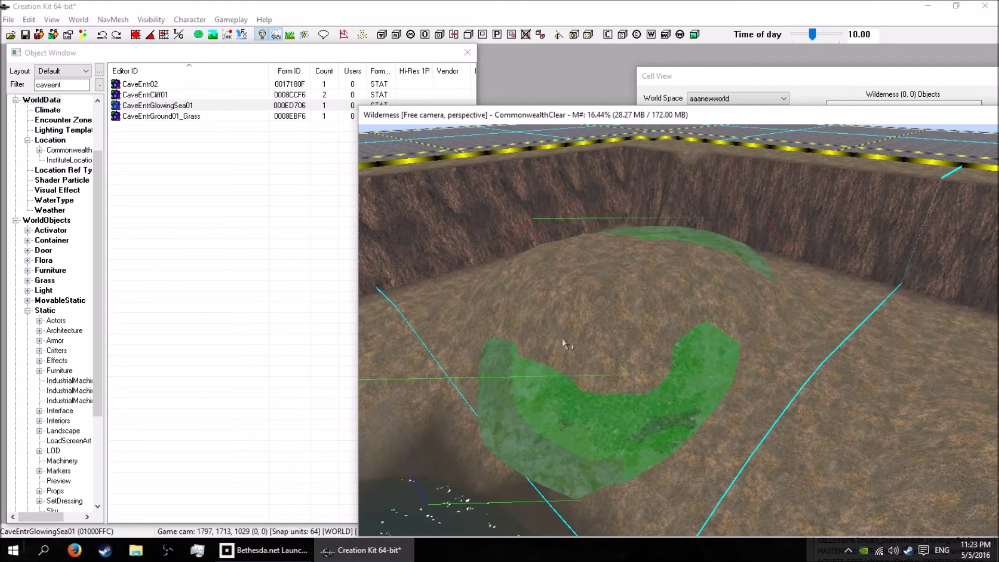
# - Reposition the cave entrance deeper into the mound, checking its fit from several sides
pyautogui.keyDown('shift'); pyautogui.moveTo(740, 320); pyautogui.dragTo(651, 312, button='middle'); pyautogui.keyUp('shift')
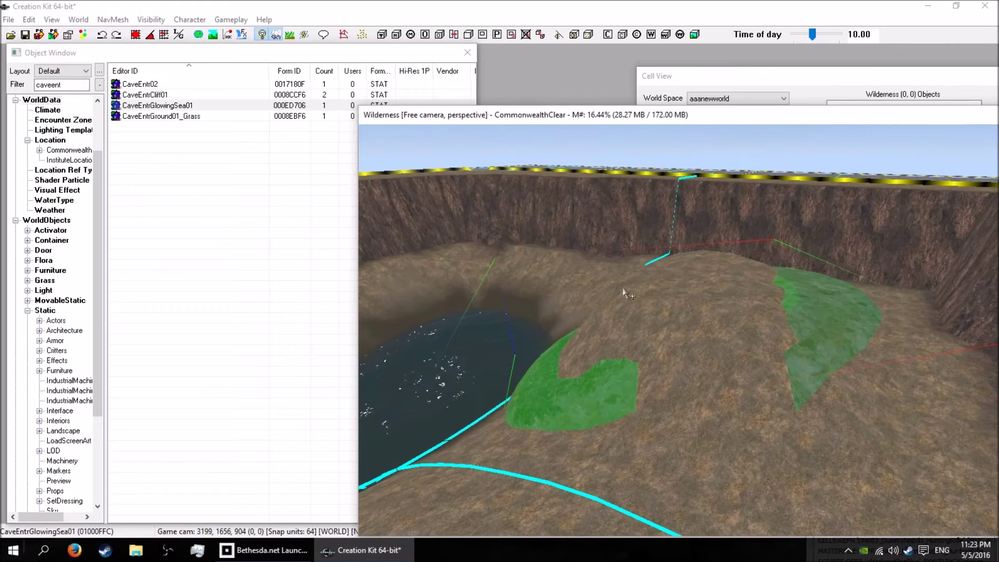
pyautogui.keyDown('shift'); pyautogui.moveTo(560, 397); pyautogui.dragTo(661, 384, button='middle'); pyautogui.keyUp('shift')
pyautogui.moveTo(609, 411); pyautogui.dragTo(616, 386)
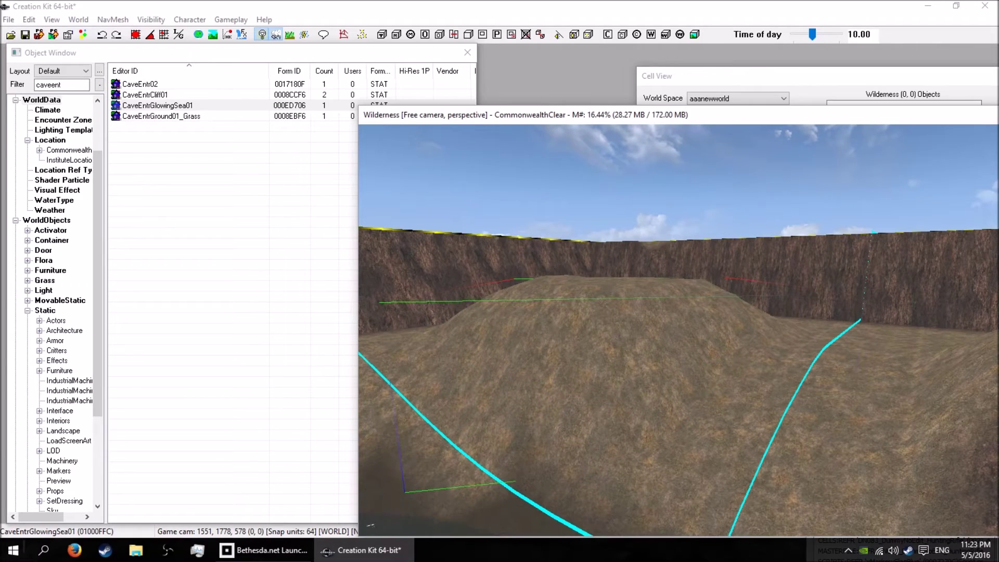
pyautogui.keyDown('shift'); pyautogui.moveTo(613, 400); pyautogui.dragTo(469, 227, button='middle'); pyautogui.keyUp('shift')
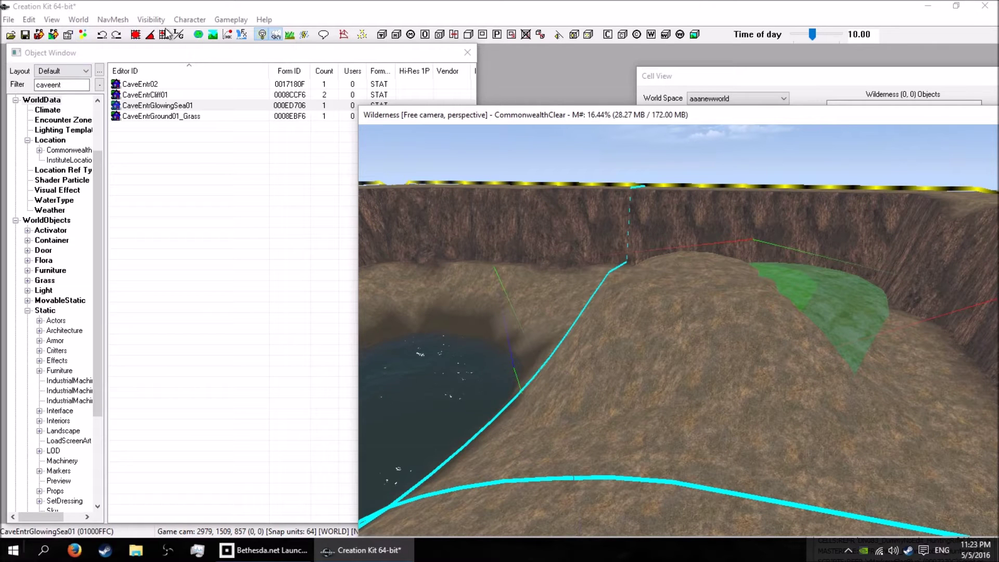
# - Turn landscape editing back on and reshape the terrain at the cave entrance's outer edge with an edit radius of 1
pyautogui.click(212, 34)
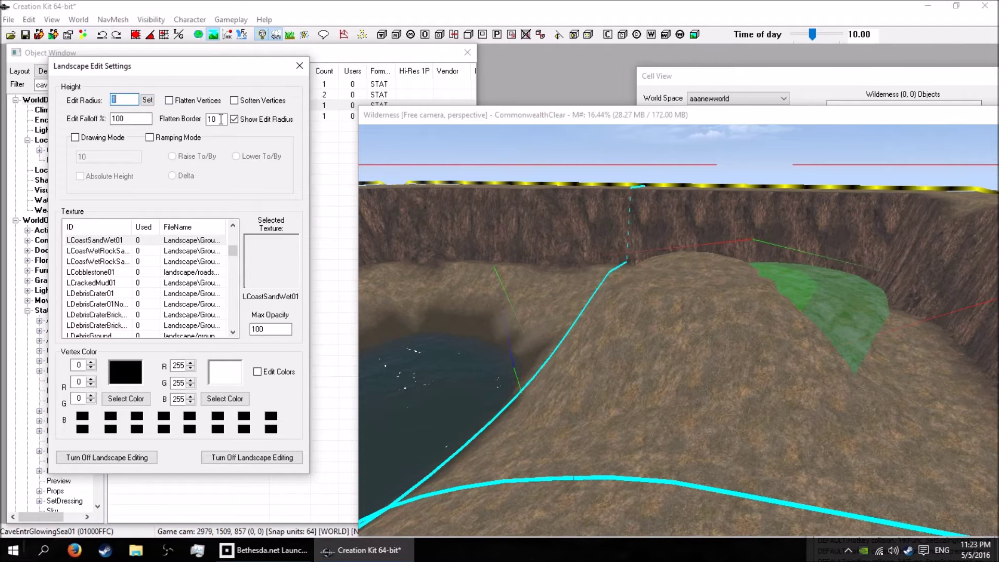
pyautogui.press('space')
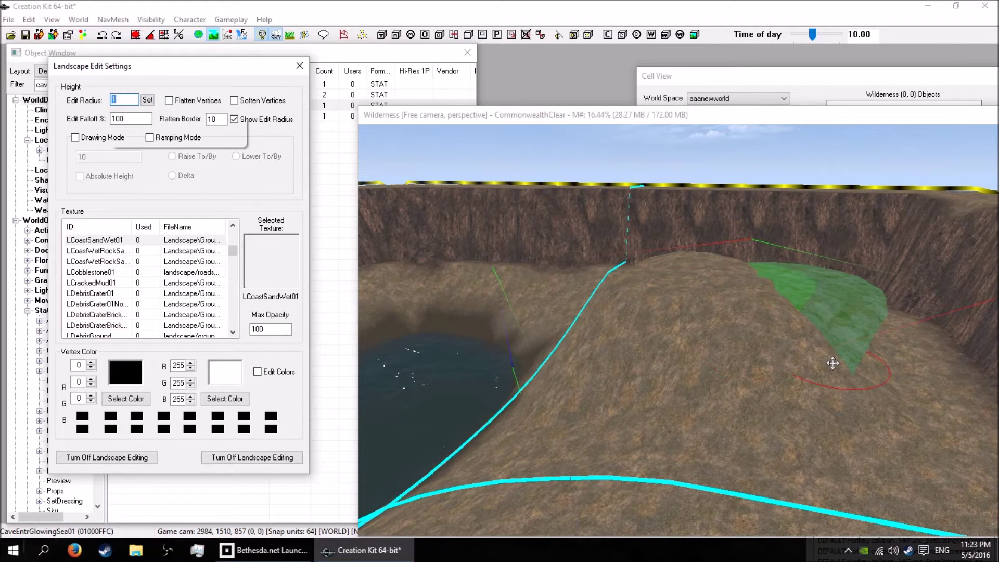
pyautogui.click(611, 119)
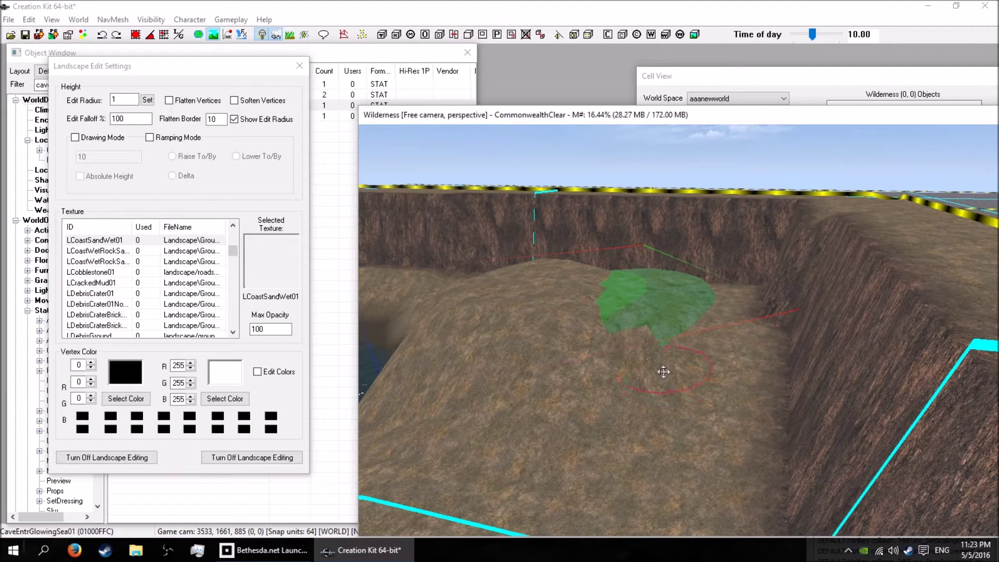
pyautogui.keyDown('shift'); pyautogui.moveTo(631, 377); pyautogui.dragTo(606, 399, button='middle'); pyautogui.keyUp('shift')
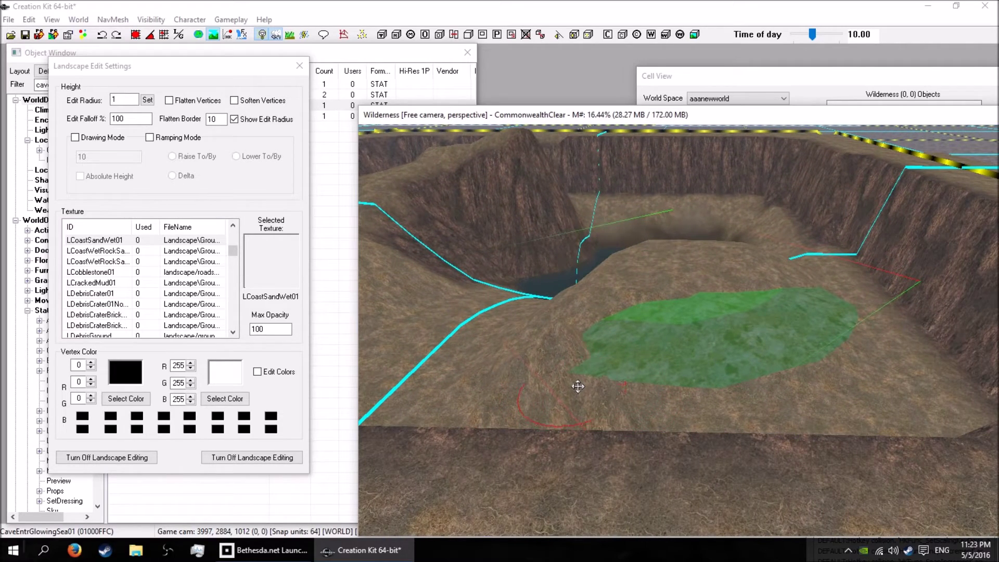
pyautogui.keyDown('shift'); pyautogui.moveTo(566, 395); pyautogui.dragTo(679, 387, button='middle'); pyautogui.keyUp('shift')
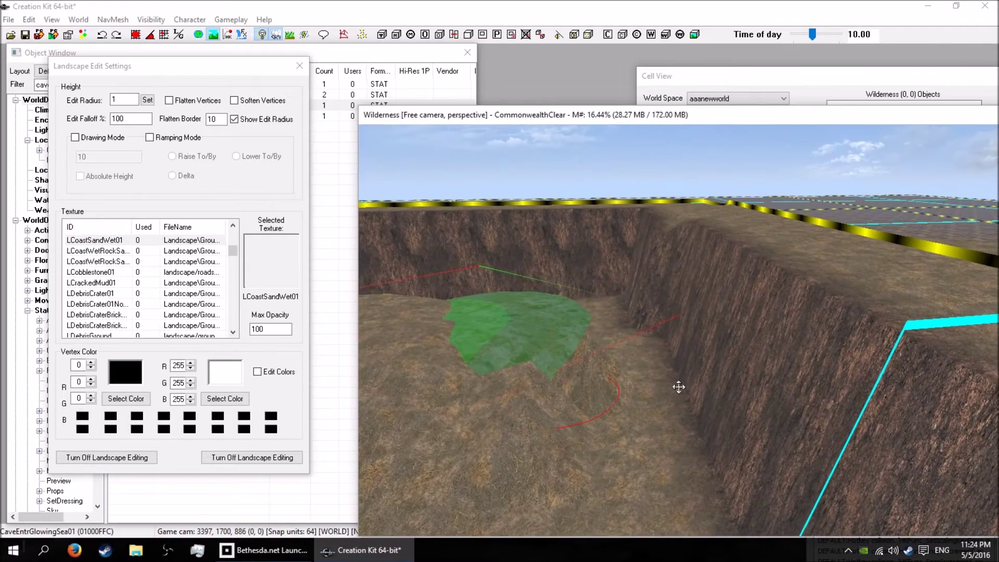
# - Enable Flatten Vertices and flatten the uneven ground at the edge of the cave entrance
pyautogui.click(185, 101)
pyautogui.moveTo(544, 378)
pyautogui.mouseDown()
pyautogui.moveTo(545, 390)
pyautogui.moveTo(577, 363)
pyautogui.mouseUp()
pyautogui.keyDown('shift'); pyautogui.moveTo(610, 317); pyautogui.dragTo(593, 262, button='middle'); pyautogui.keyUp('shift')
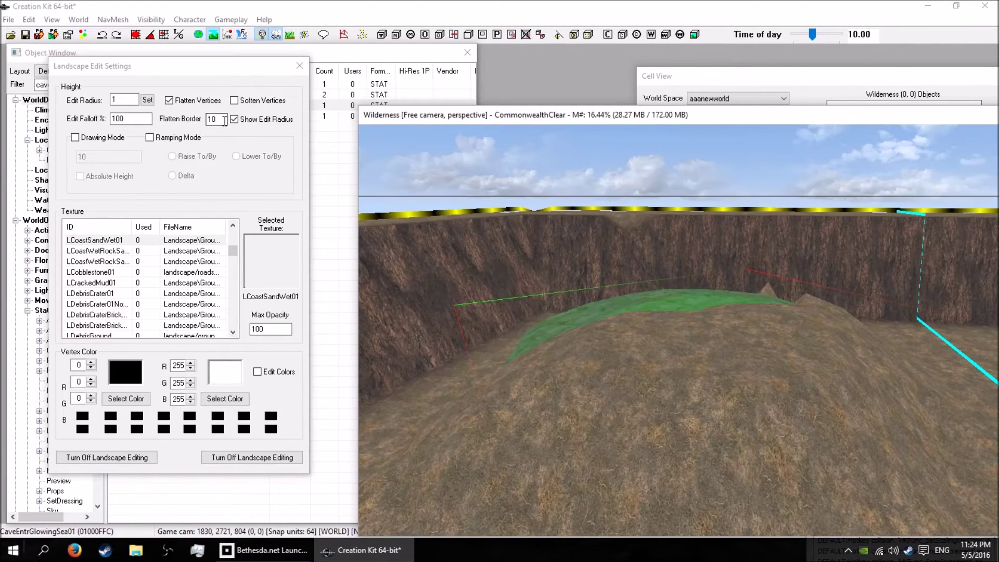
# - Set the flatten border to 1 for levelling the ground around the cave entrance
pyautogui.moveTo(219, 120); pyautogui.dragTo(180, 120)
pyautogui.moveTo(418, 230); pyautogui.dragTo(519, 262, button='middle')
pyautogui.press('space')
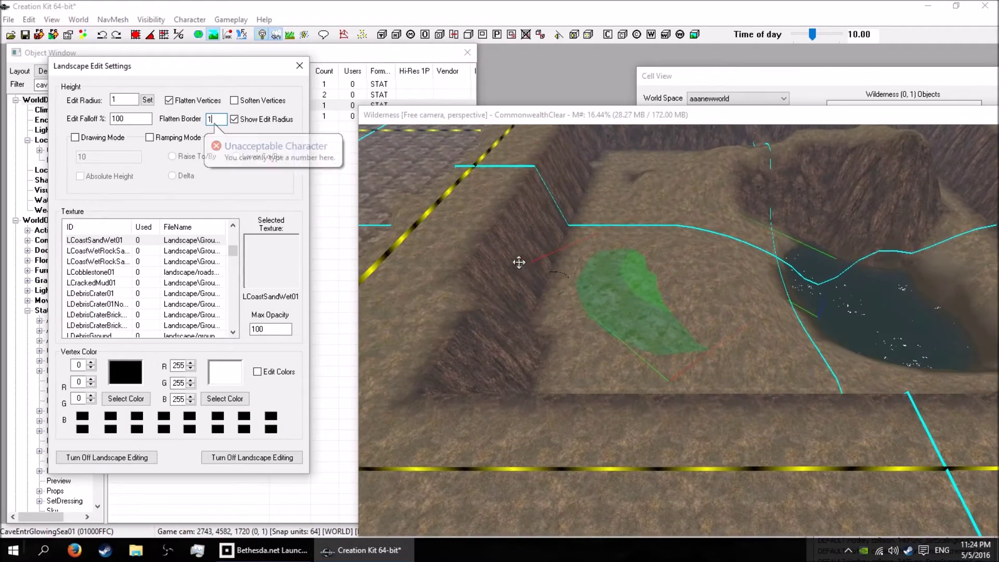
pyautogui.click(534, 120)
pyautogui.moveTo(529, 214)
pyautogui.keyDown('shift'); pyautogui.mouseDown(button='middle')
pyautogui.moveTo(547, 239)
pyautogui.moveTo(530, 222)
pyautogui.moveTo(535, 245)
pyautogui.moveTo(419, 236)
pyautogui.moveTo(518, 327)
pyautogui.moveTo(519, 311)
pyautogui.mouseUp(button='middle'); pyautogui.keyUp('shift')
pyautogui.scroll(3, 519, 311)
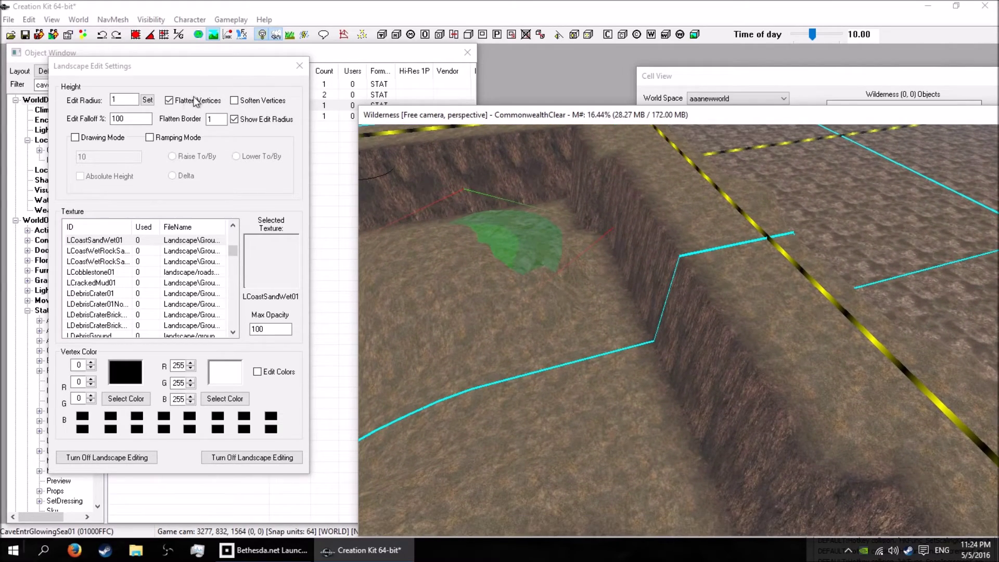
# - Flatten the uneven ground along the outer edge of the cave entrance with Flatten Vertices enabled
pyautogui.doubleClick(171, 102)
pyautogui.scroll(-1, 394, 197)
pyautogui.scroll(1, 482, 276)
pyautogui.scroll(-2, 513, 312)
pyautogui.scroll(1, 486, 259)
pyautogui.scroll(1, 520, 297)
pyautogui.click(515, 123)
pyautogui.moveTo(526, 265)
pyautogui.mouseDown(button='middle')
pyautogui.moveTo(619, 372)
pyautogui.moveTo(562, 306)
pyautogui.moveTo(559, 285)
pyautogui.moveTo(542, 291)
pyautogui.moveTo(624, 286)
pyautogui.moveTo(607, 310)
pyautogui.moveTo(587, 287)
pyautogui.mouseUp(button='middle')
pyautogui.scroll(2, 562, 306)
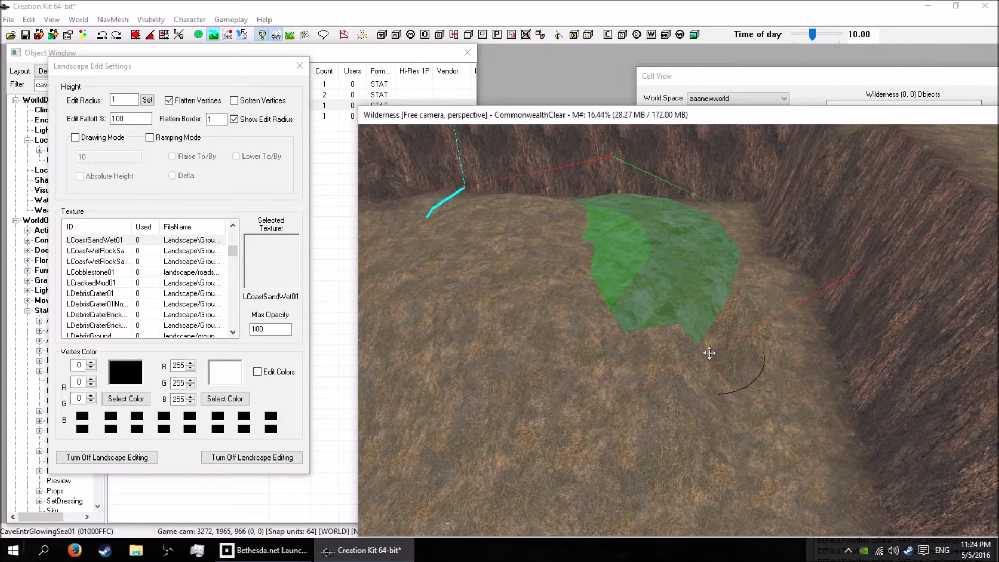
pyautogui.moveTo(710, 353); pyautogui.dragTo(710, 347)
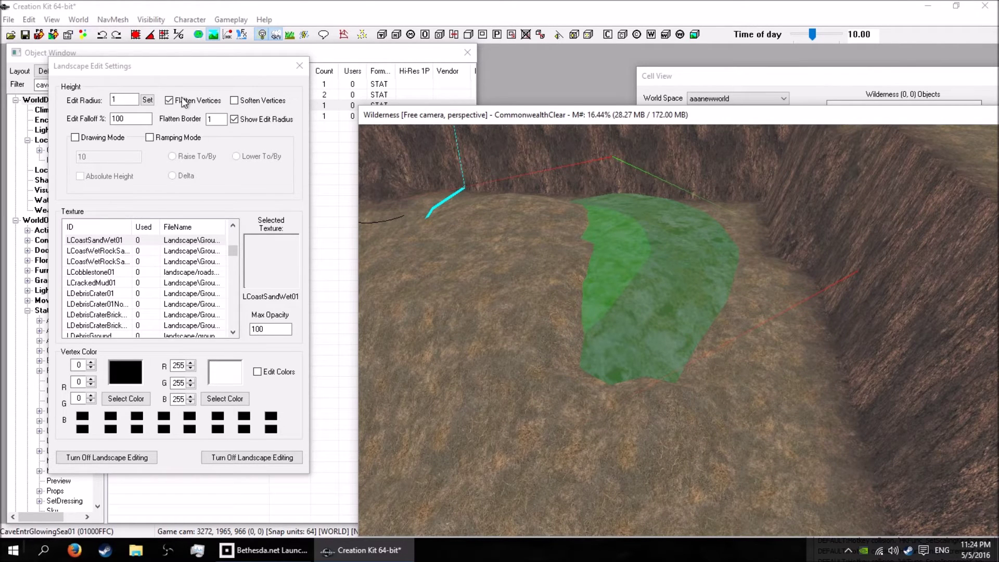
# - Turn off Flatten Vertices and raise the terrain over the exposed outer side of the cave entrance
pyautogui.click(167, 101)
pyautogui.moveTo(700, 329)
pyautogui.mouseDown()
pyautogui.moveTo(671, 366)
pyautogui.moveTo(679, 362)
pyautogui.moveTo(665, 350)
pyautogui.moveTo(683, 332)
pyautogui.mouseUp()
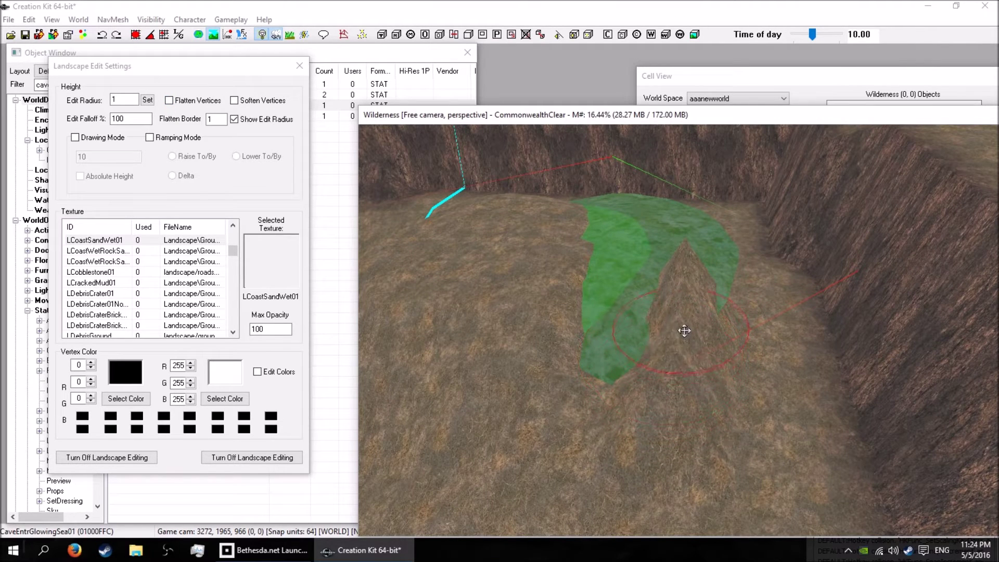
pyautogui.moveTo(621, 373); pyautogui.dragTo(632, 358)
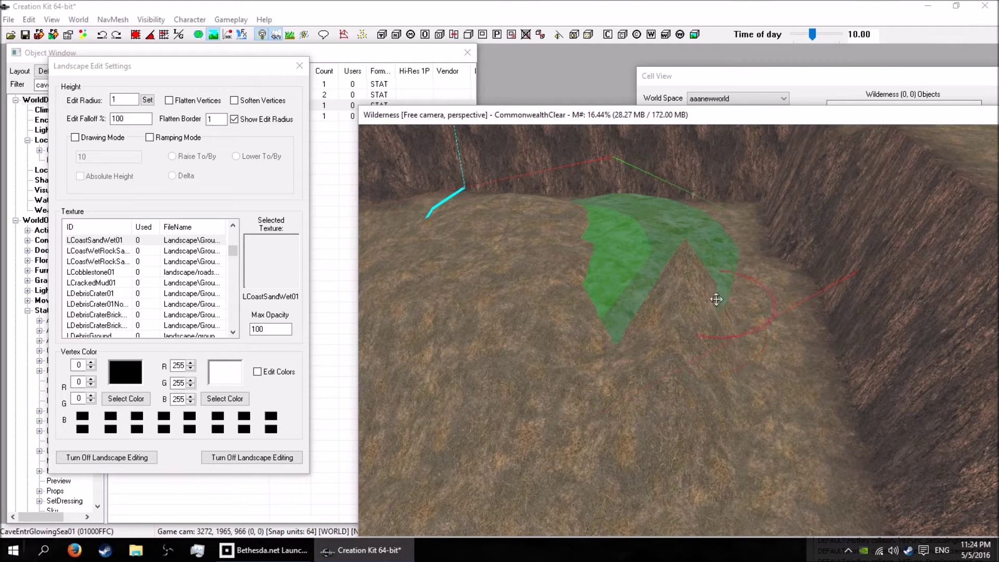
pyautogui.keyDown('shift'); pyautogui.moveTo(725, 276); pyautogui.dragTo(664, 296, button='middle'); pyautogui.keyUp('shift')
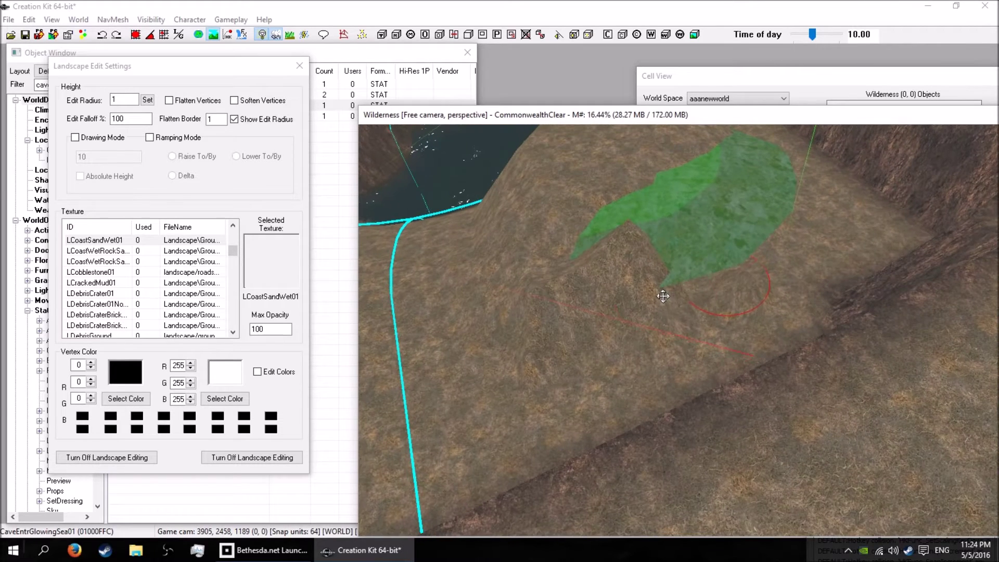
# - Re-enable Flatten Vertices and level the raised peaks around the exposed side of the cave entrance
pyautogui.click(182, 99)
pyautogui.moveTo(612, 272)
pyautogui.mouseDown()
pyautogui.moveTo(662, 276)
pyautogui.moveTo(718, 261)
pyautogui.moveTo(798, 209)
pyautogui.mouseUp()
pyautogui.moveTo(798, 208)
pyautogui.mouseDown(button='middle')
pyautogui.moveTo(753, 227)
pyautogui.moveTo(775, 267)
pyautogui.mouseUp(button='middle')
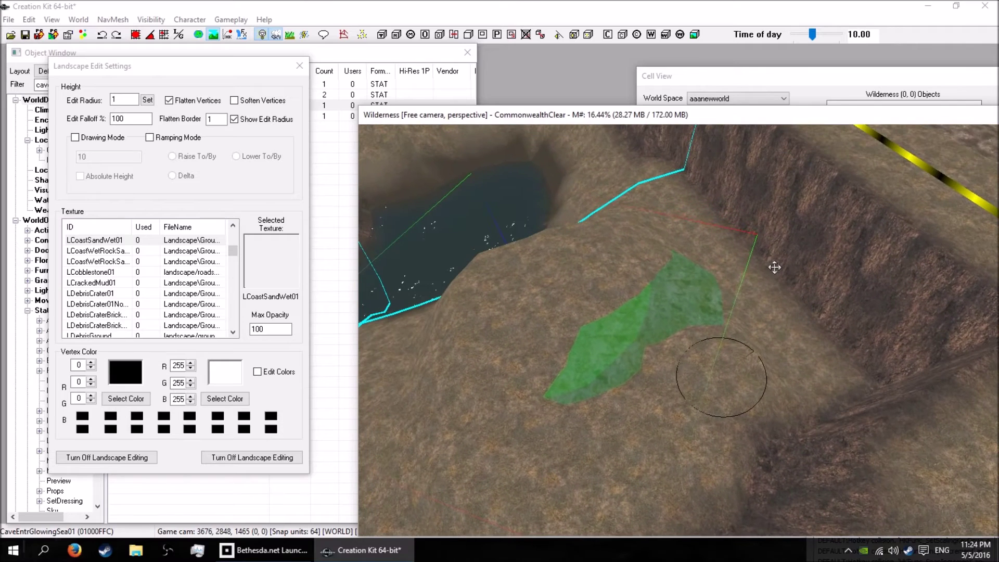
pyautogui.moveTo(740, 326)
pyautogui.mouseDown()
pyautogui.moveTo(725, 337)
pyautogui.moveTo(695, 261)
pyautogui.mouseUp()
pyautogui.moveTo(679, 392); pyautogui.dragTo(692, 360)
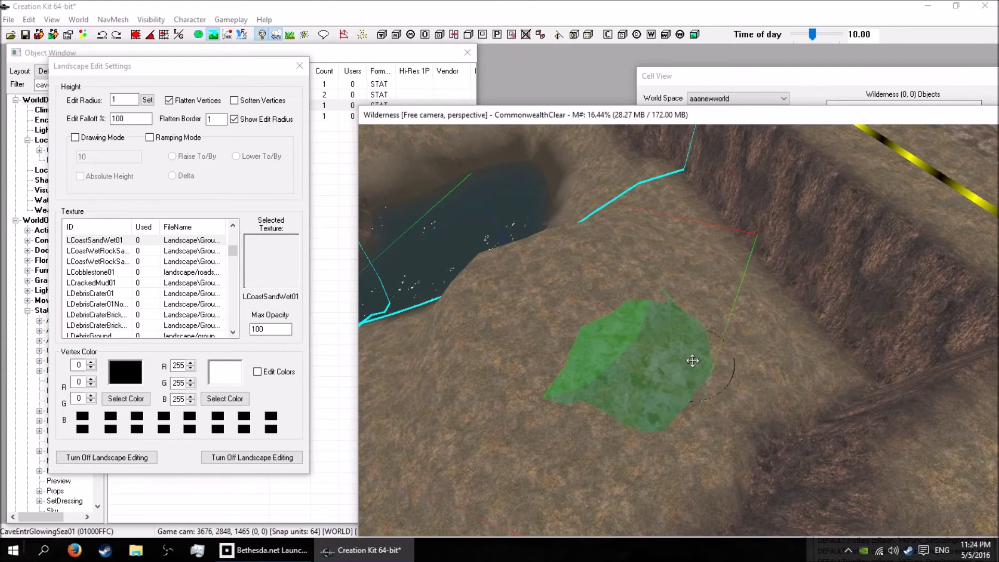
# - Flatten the mound's slope in front of the cave entrance into a level approach
pyautogui.moveTo(679, 364)
pyautogui.keyDown('shift'); pyautogui.mouseDown(button='middle')
pyautogui.moveTo(682, 326)
pyautogui.moveTo(747, 314)
pyautogui.moveTo(761, 335)
pyautogui.moveTo(662, 357)
pyautogui.moveTo(707, 328)
pyautogui.moveTo(672, 297)
pyautogui.mouseUp(button='middle'); pyautogui.keyUp('shift')
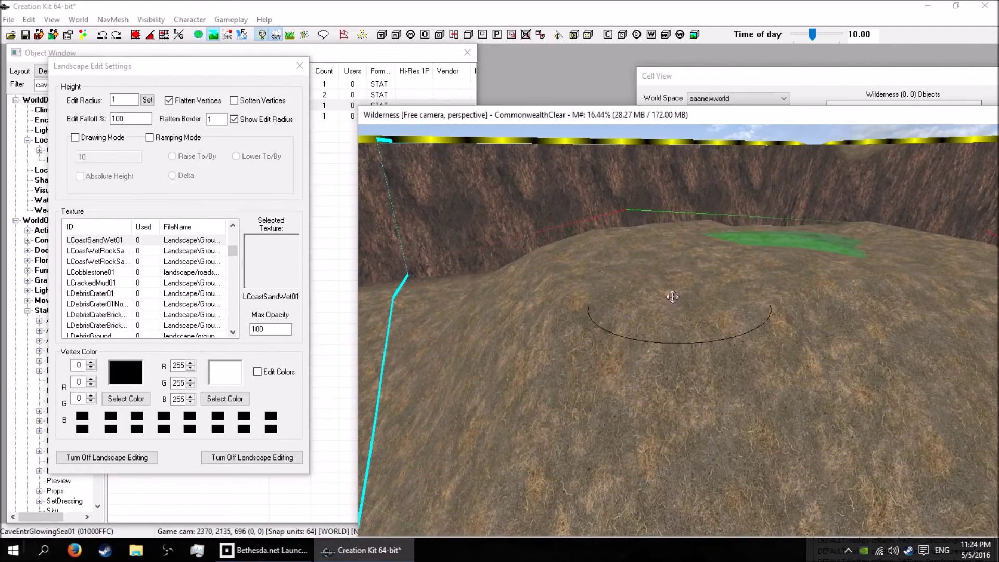
pyautogui.click(599, 280)
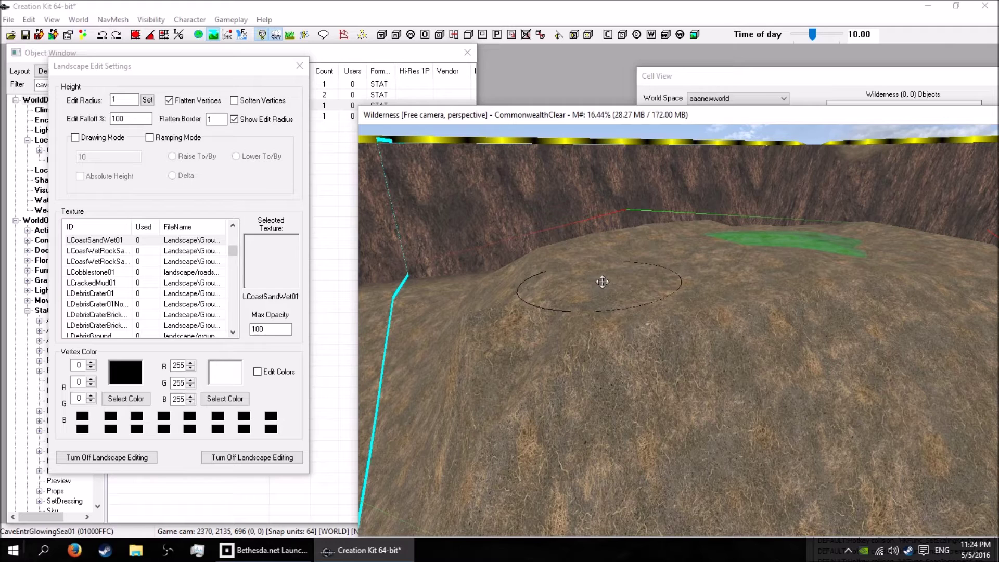
pyautogui.moveTo(610, 412)
pyautogui.mouseDown()
pyautogui.moveTo(681, 354)
pyautogui.moveTo(728, 348)
pyautogui.mouseUp()
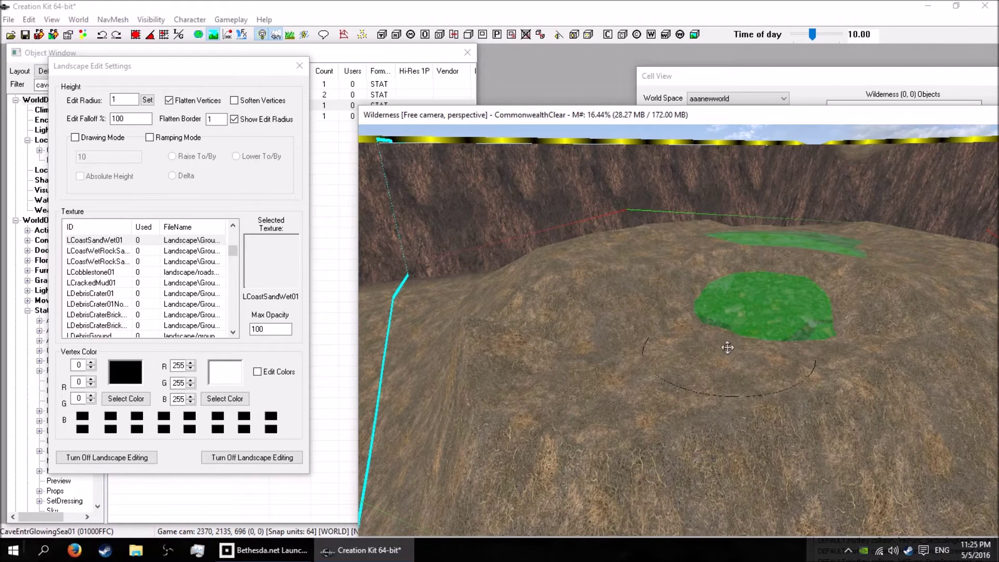
pyautogui.moveTo(591, 432); pyautogui.dragTo(624, 415)
pyautogui.moveTo(627, 408)
pyautogui.mouseDown(button='middle')
pyautogui.moveTo(656, 353)
pyautogui.moveTo(620, 371)
pyautogui.mouseUp(button='middle')
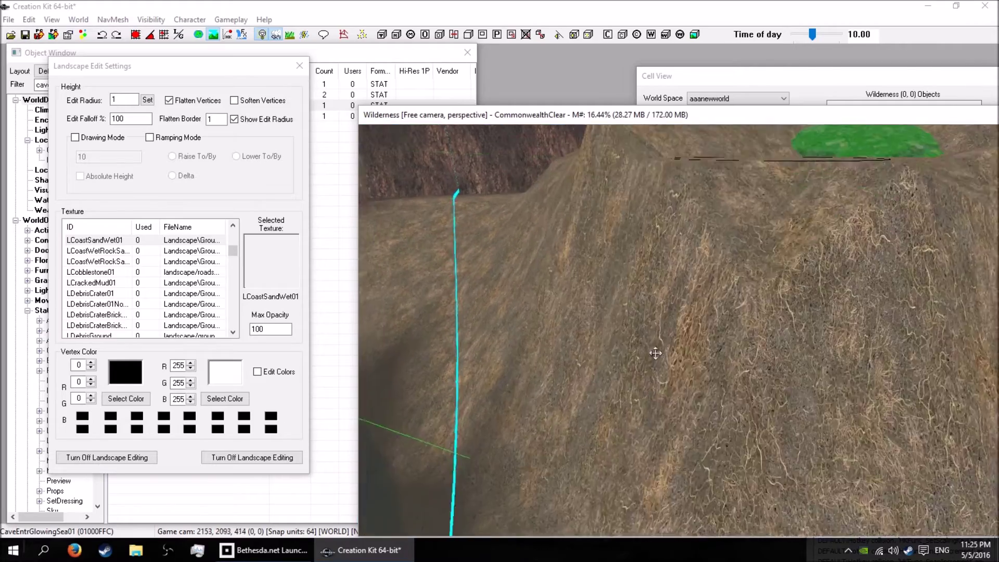
pyautogui.moveTo(694, 364); pyautogui.dragTo(762, 255)
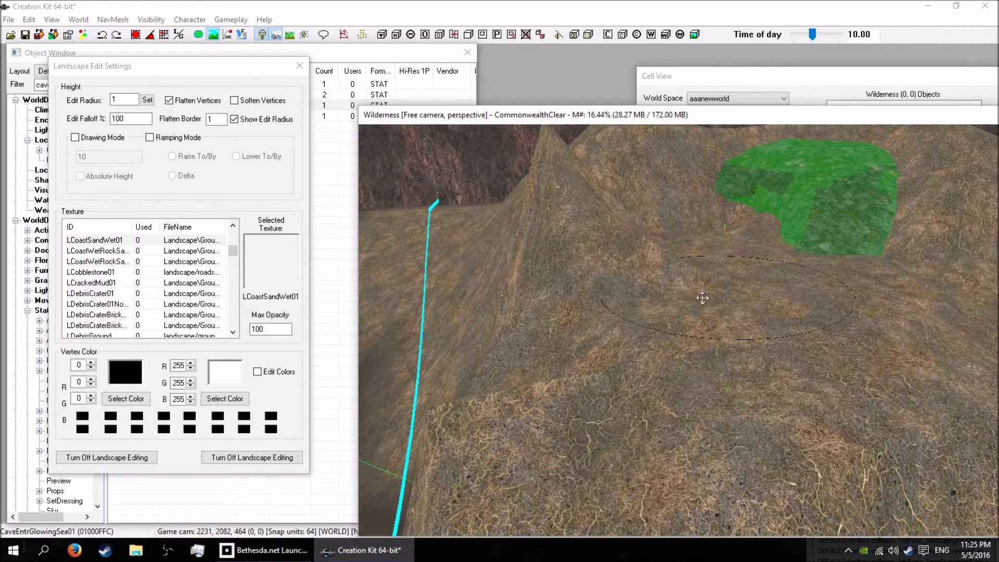
# - Switch from flattening to Soften Vertices and smooth the mound's slopes and top around the cave entrance
pyautogui.scroll(-3, 672, 325)
pyautogui.moveTo(669, 284); pyautogui.dragTo(620, 303, button='middle')
pyautogui.scroll(-3, 689, 299)
pyautogui.scroll(3, 727, 317)
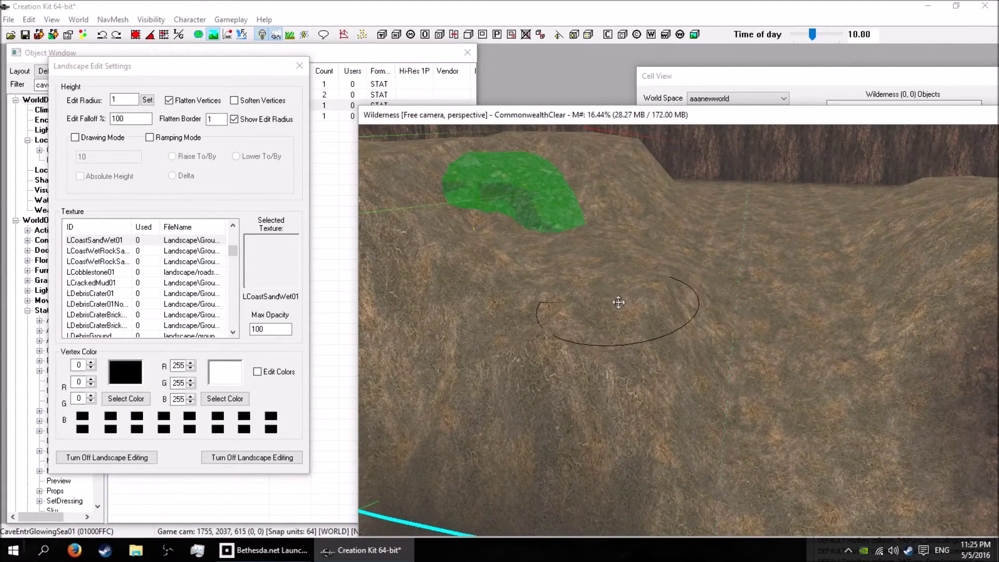
pyautogui.click(234, 101)
pyautogui.moveTo(592, 343)
pyautogui.mouseDown()
pyautogui.moveTo(514, 330)
pyautogui.moveTo(620, 308)
pyautogui.moveTo(504, 267)
pyautogui.moveTo(471, 234)
pyautogui.moveTo(597, 201)
pyautogui.moveTo(542, 198)
pyautogui.moveTo(444, 218)
pyautogui.mouseUp()
pyautogui.keyDown('shift'); pyautogui.moveTo(446, 229); pyautogui.dragTo(536, 270, button='middle'); pyautogui.keyUp('shift')
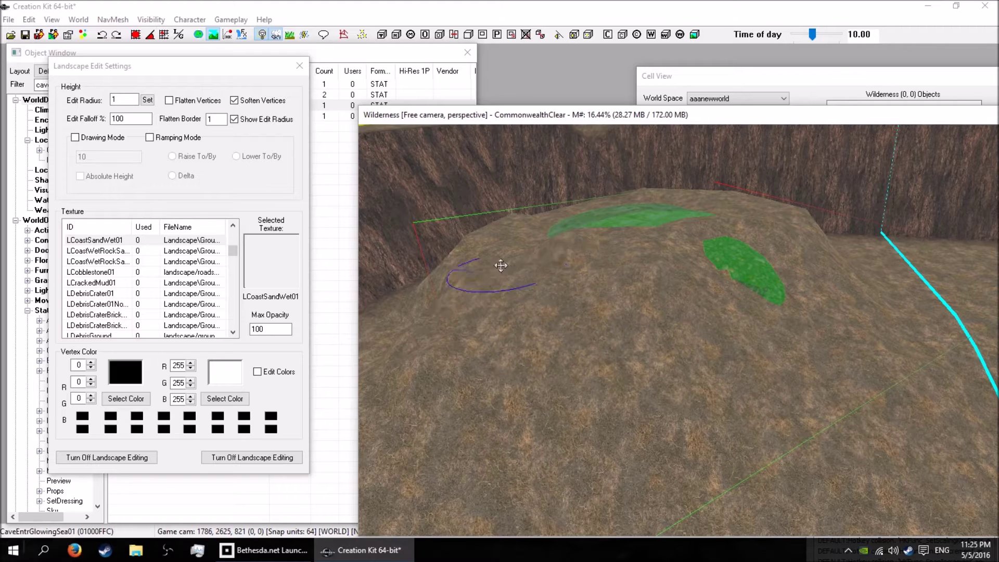
pyautogui.moveTo(484, 241); pyautogui.dragTo(492, 262)
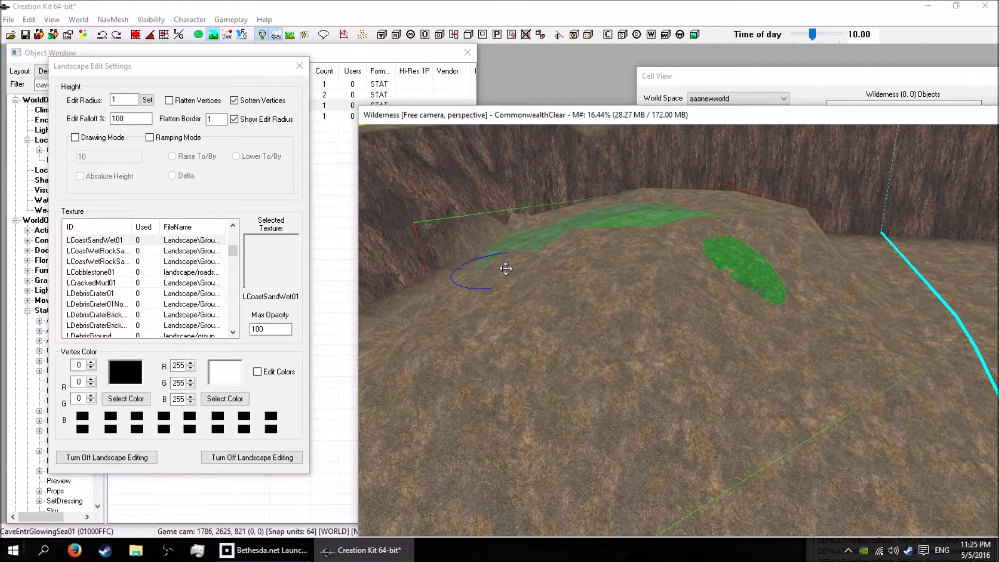
pyautogui.moveTo(506, 270)
pyautogui.keyDown('shift'); pyautogui.mouseDown(button='middle')
pyautogui.moveTo(569, 290)
pyautogui.moveTo(610, 272)
pyautogui.mouseUp(button='middle'); pyautogui.keyUp('shift')
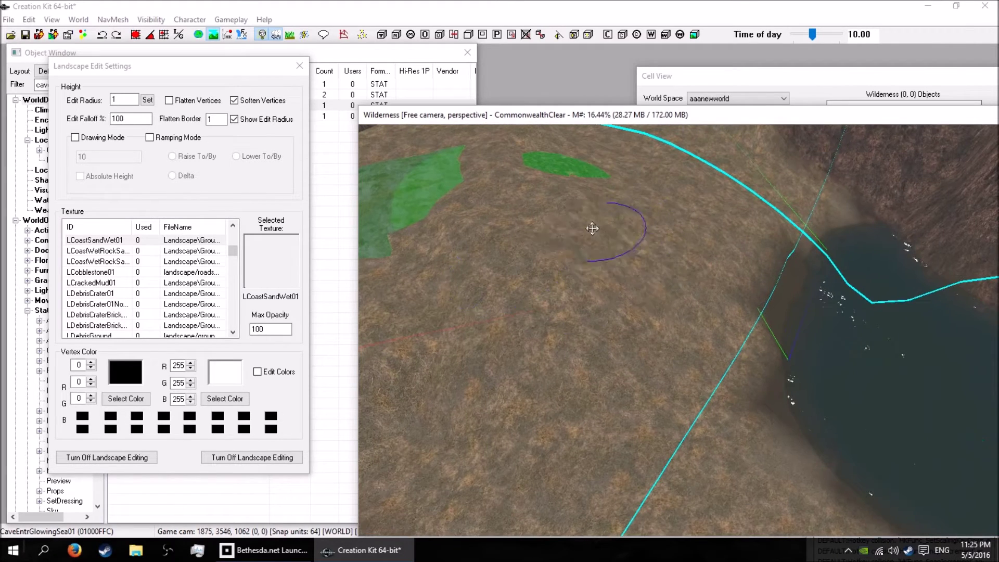
pyautogui.moveTo(560, 198)
pyautogui.mouseDown()
pyautogui.moveTo(607, 208)
pyautogui.moveTo(595, 180)
pyautogui.mouseUp()
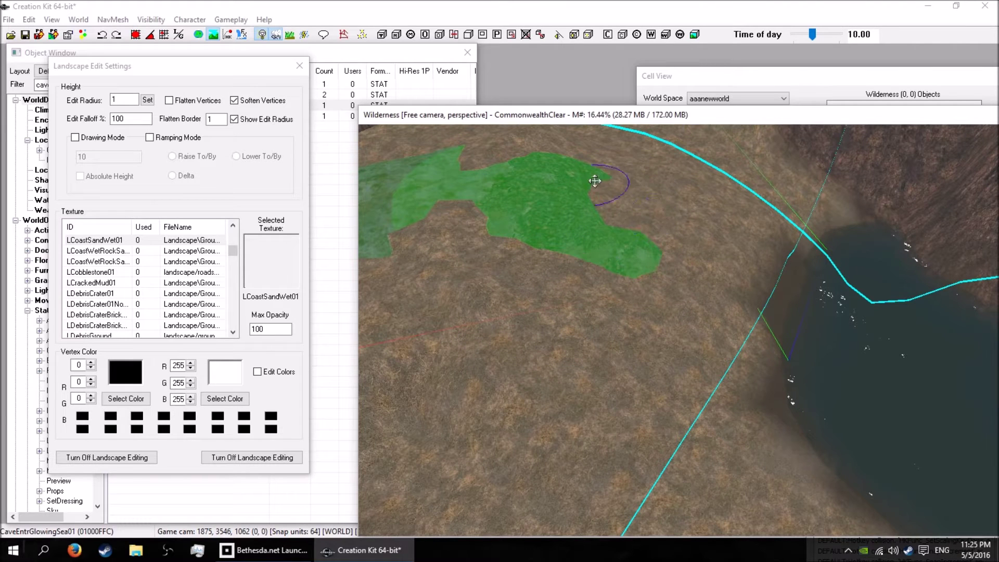
# - Turn off Soften Vertices and lower the terrain inside the cave's arch to uncover its opening
pyautogui.moveTo(587, 229); pyautogui.dragTo(643, 230, button='middle')
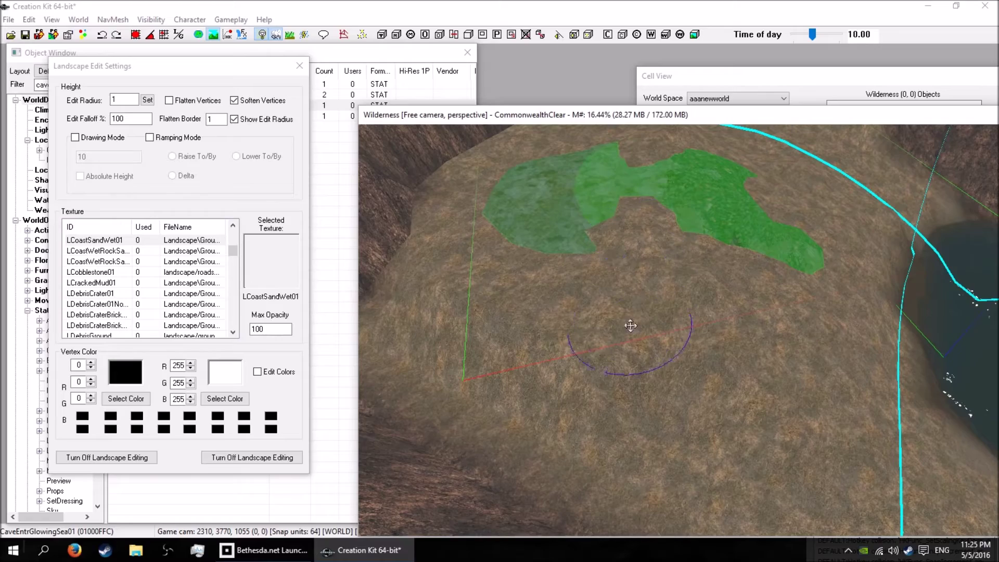
pyautogui.moveTo(539, 263); pyautogui.dragTo(666, 279, button='middle')
pyautogui.moveTo(604, 279); pyautogui.dragTo(591, 350, button='middle')
pyautogui.scroll(4, 616, 343)
pyautogui.scroll(-10, 616, 342)
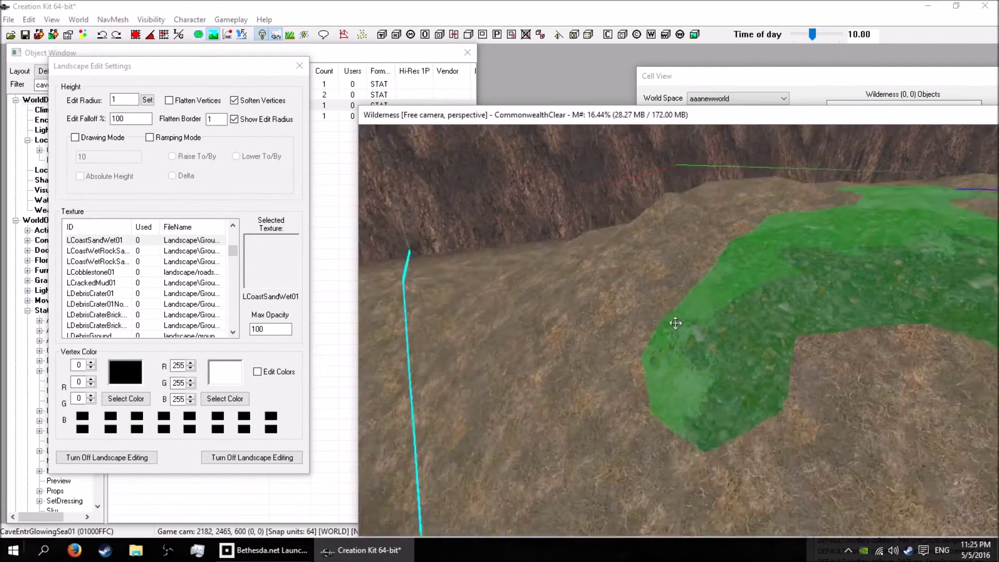
pyautogui.moveTo(622, 332)
pyautogui.mouseDown(button='middle')
pyautogui.moveTo(600, 338)
pyautogui.moveTo(598, 361)
pyautogui.moveTo(591, 343)
pyautogui.moveTo(561, 344)
pyautogui.moveTo(526, 393)
pyautogui.moveTo(631, 315)
pyautogui.mouseUp(button='middle')
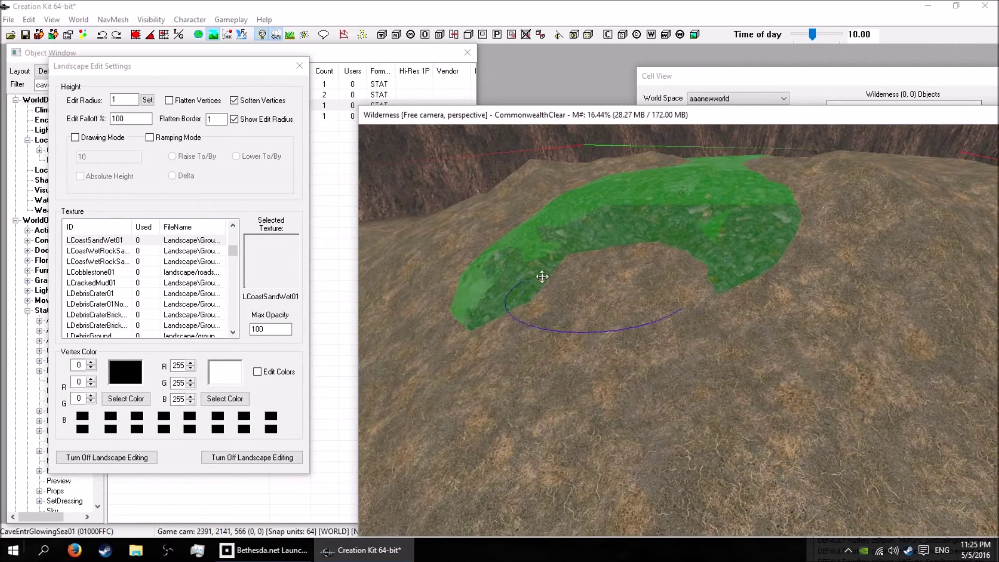
pyautogui.click(238, 99)
pyautogui.scroll(-1, 786, 284)
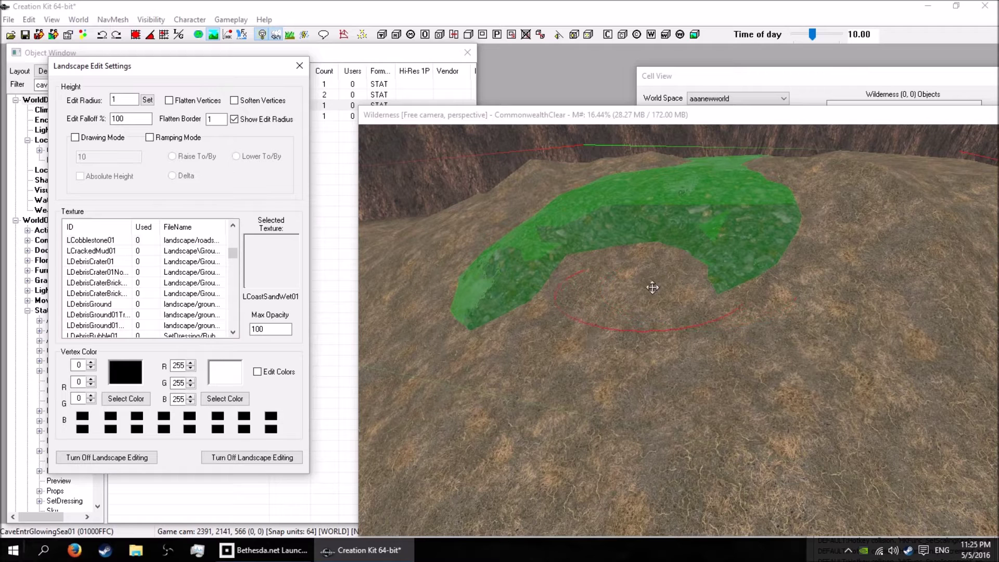
pyautogui.scroll(1, 653, 288)
pyautogui.moveTo(650, 283)
pyautogui.mouseDown()
pyautogui.moveTo(651, 295)
pyautogui.moveTo(620, 295)
pyautogui.moveTo(613, 314)
pyautogui.moveTo(674, 308)
pyautogui.moveTo(662, 293)
pyautogui.mouseUp()
pyautogui.keyDown('shift'); pyautogui.moveTo(668, 303); pyautogui.dragTo(699, 319, button='middle'); pyautogui.keyUp('shift')
pyautogui.moveTo(673, 304)
pyautogui.mouseDown()
pyautogui.moveTo(636, 301)
pyautogui.moveTo(628, 313)
pyautogui.moveTo(644, 331)
pyautogui.moveTo(652, 300)
pyautogui.moveTo(667, 308)
pyautogui.moveTo(636, 309)
pyautogui.mouseUp()
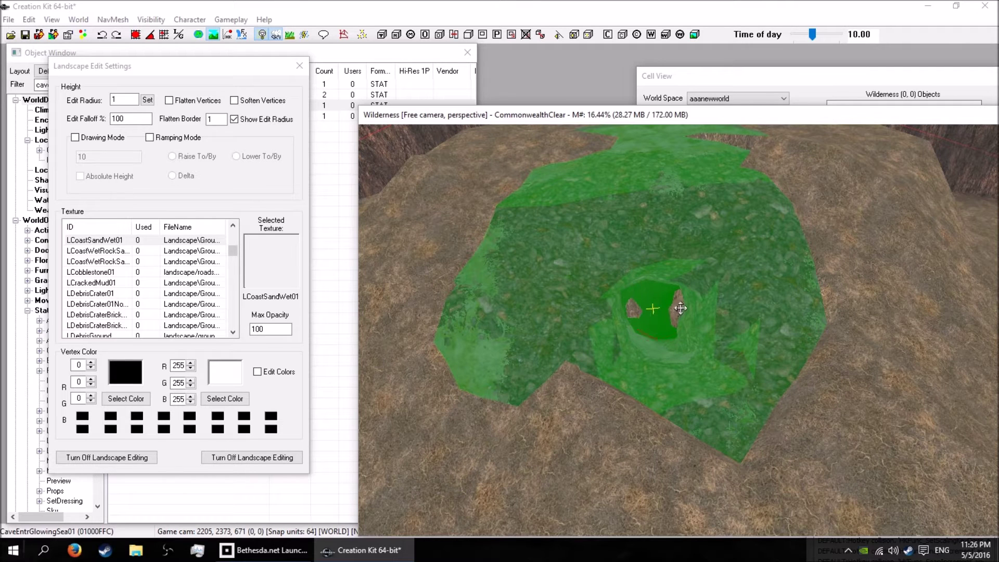
# - Adjust the height of the remaining terrain poking through the cave's tunnel opening
pyautogui.moveTo(670, 307); pyautogui.dragTo(687, 298, button='middle')
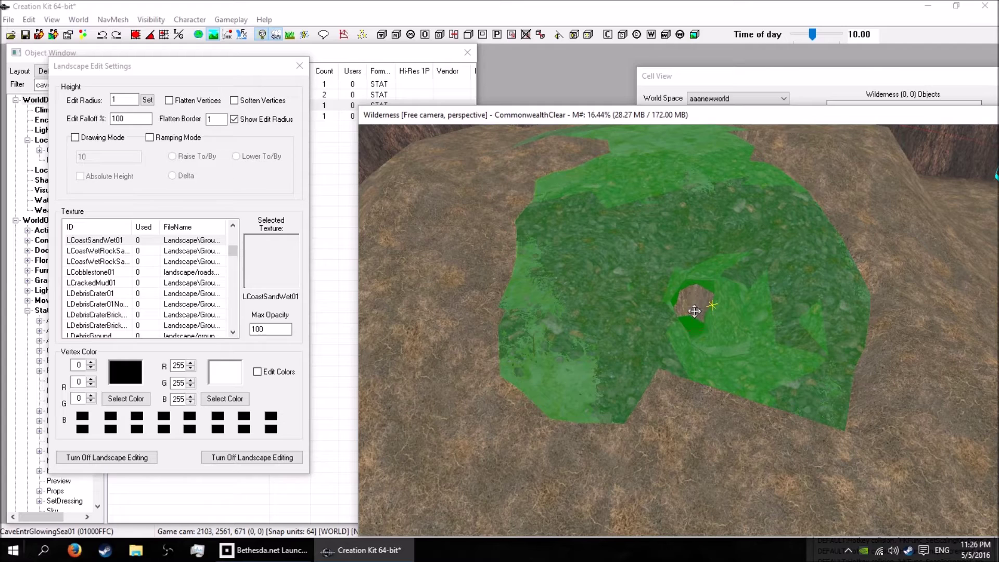
pyautogui.moveTo(697, 301)
pyautogui.mouseDown(button='middle')
pyautogui.moveTo(661, 325)
pyautogui.moveTo(697, 300)
pyautogui.mouseUp(button='middle')
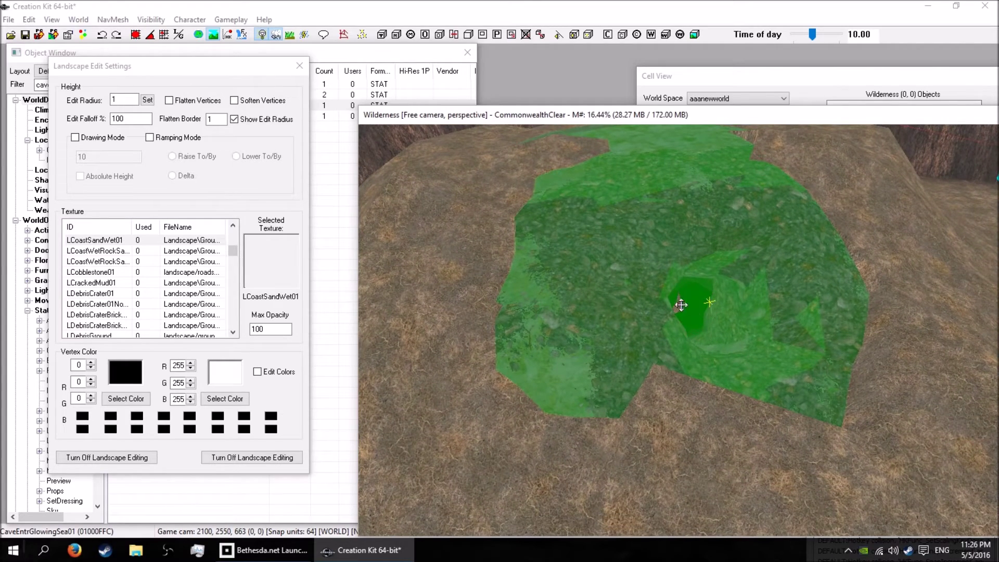
pyautogui.moveTo(681, 307)
pyautogui.mouseDown(button='middle')
pyautogui.moveTo(694, 292)
pyautogui.moveTo(661, 302)
pyautogui.mouseUp(button='middle')
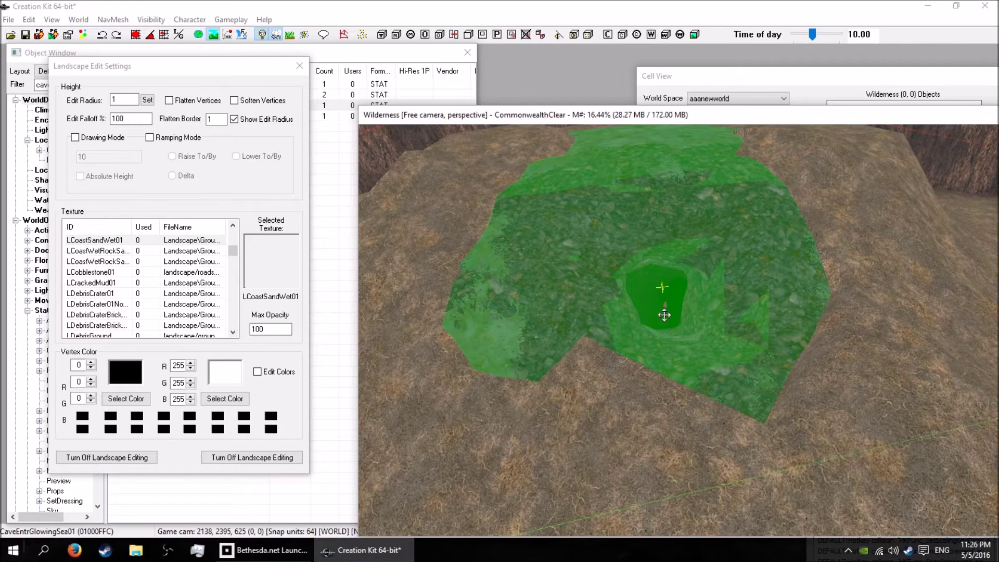
pyautogui.moveTo(670, 313)
pyautogui.mouseDown(button='middle')
pyautogui.moveTo(682, 305)
pyautogui.moveTo(692, 314)
pyautogui.moveTo(664, 310)
pyautogui.moveTo(694, 315)
pyautogui.mouseUp(button='middle')
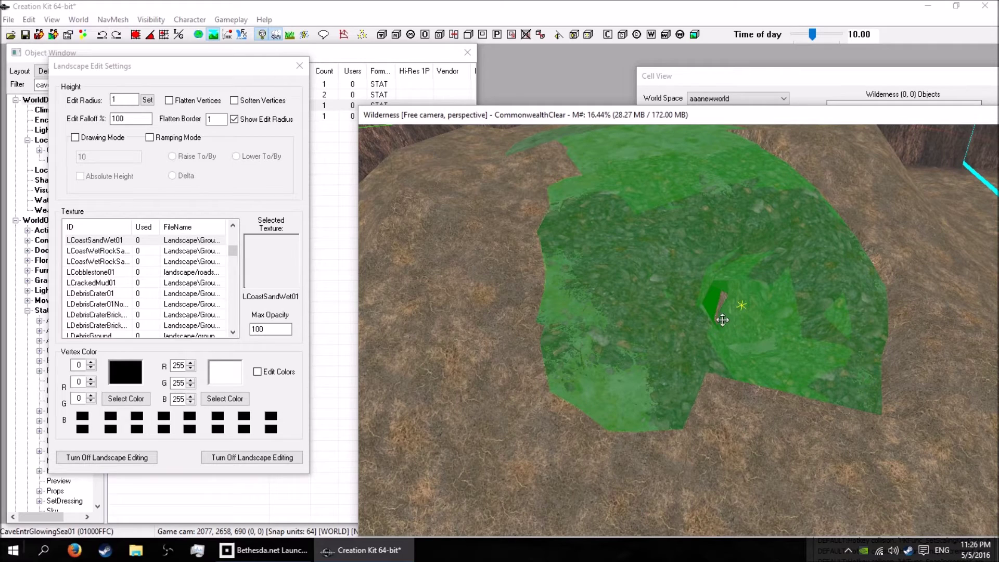
pyautogui.moveTo(718, 318); pyautogui.dragTo(717, 303)
# - Raise the terrain along the exposed back edge of the cave entrance to cover it
pyautogui.moveTo(718, 306)
pyautogui.mouseDown(button='middle')
pyautogui.moveTo(633, 327)
pyautogui.moveTo(577, 307)
pyautogui.moveTo(542, 312)
pyautogui.moveTo(451, 297)
pyautogui.mouseUp(button='middle')
pyautogui.moveTo(417, 299); pyautogui.dragTo(461, 298, button='middle')
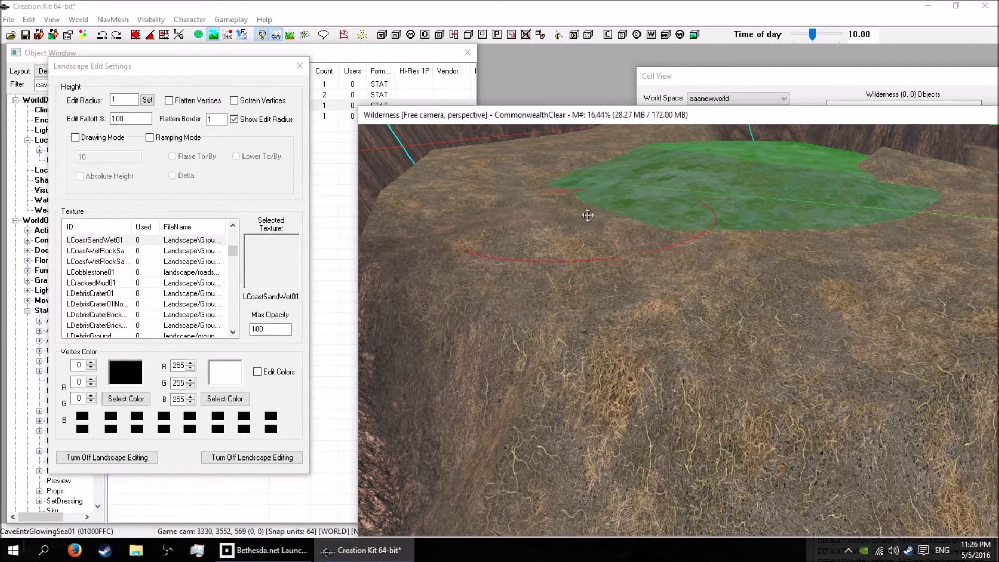
pyautogui.click(619, 215)
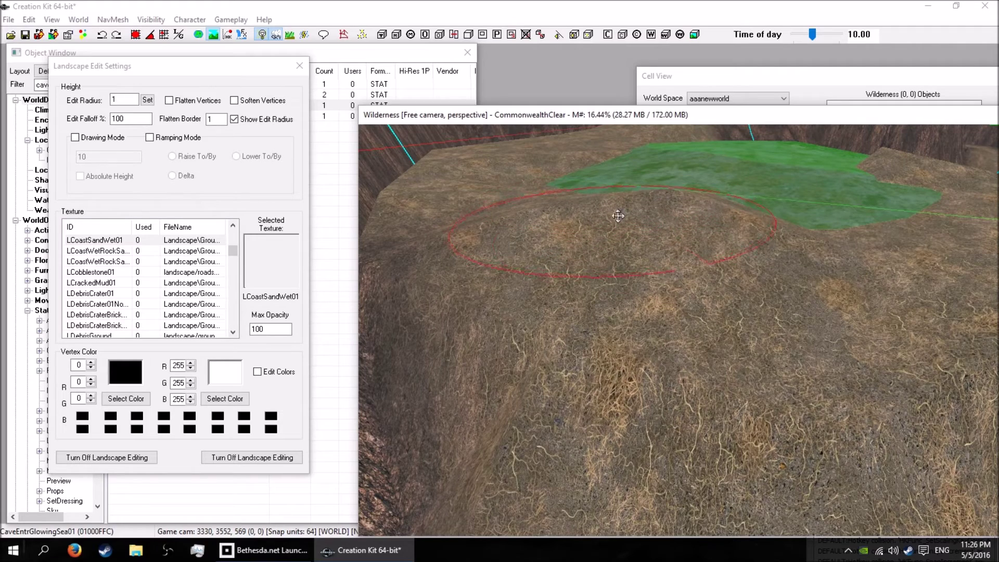
pyautogui.moveTo(785, 219)
pyautogui.mouseDown()
pyautogui.moveTo(882, 209)
pyautogui.moveTo(870, 221)
pyautogui.mouseUp()
pyautogui.keyDown('shift'); pyautogui.moveTo(741, 238); pyautogui.dragTo(848, 252, button='middle'); pyautogui.keyUp('shift')
pyautogui.keyDown('shift'); pyautogui.moveTo(688, 252); pyautogui.dragTo(759, 262, button='middle'); pyautogui.keyUp('shift')
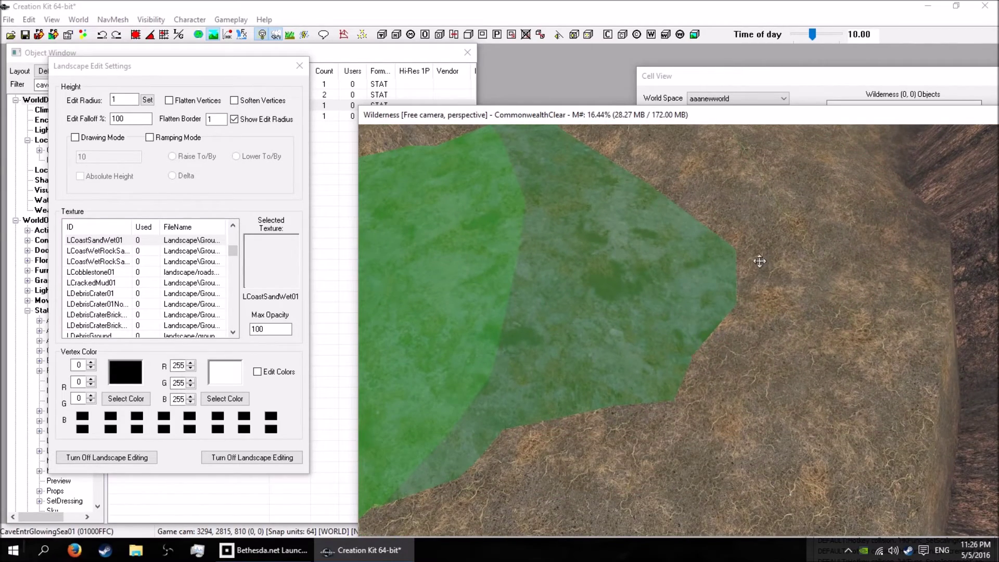
pyautogui.moveTo(730, 273); pyautogui.dragTo(739, 309)
# - Set the edit falloff to 10% and soften the mound beside the cave entrance with Soften Vertices
pyautogui.keyDown('shift'); pyautogui.moveTo(739, 306); pyautogui.dragTo(771, 264, button='middle'); pyautogui.keyUp('shift')
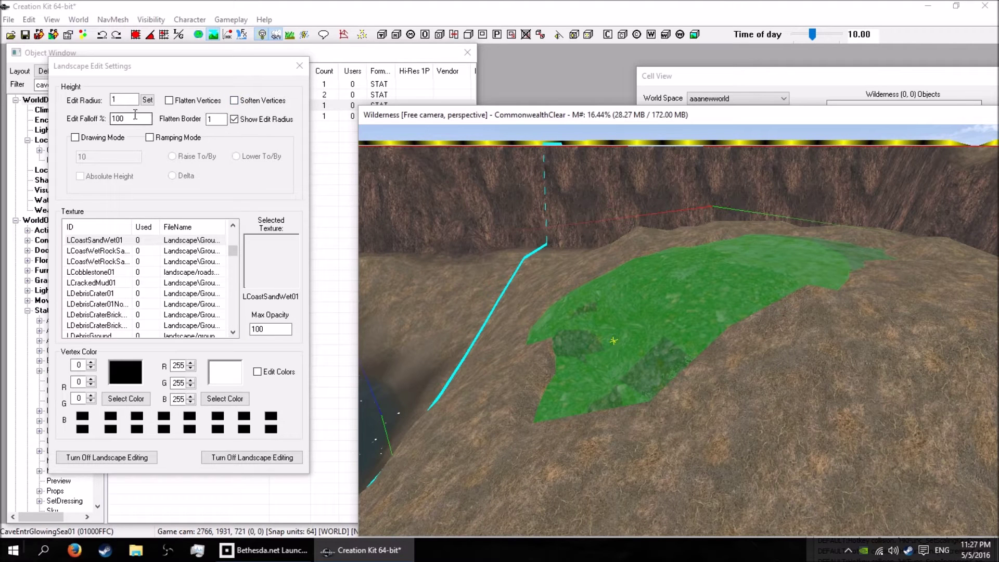
pyautogui.doubleClick(113, 119)
pyautogui.write('10')
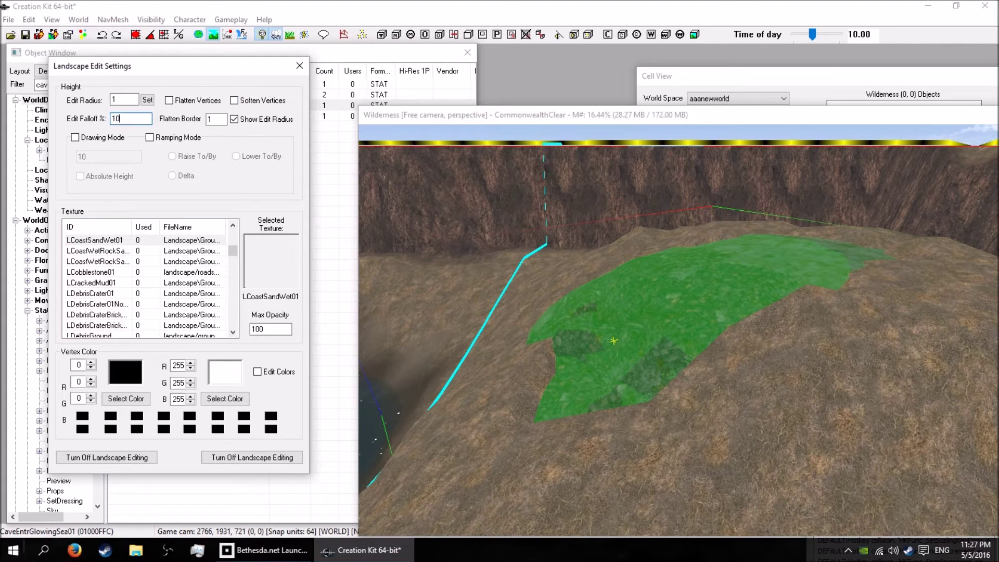
pyautogui.click(234, 101)
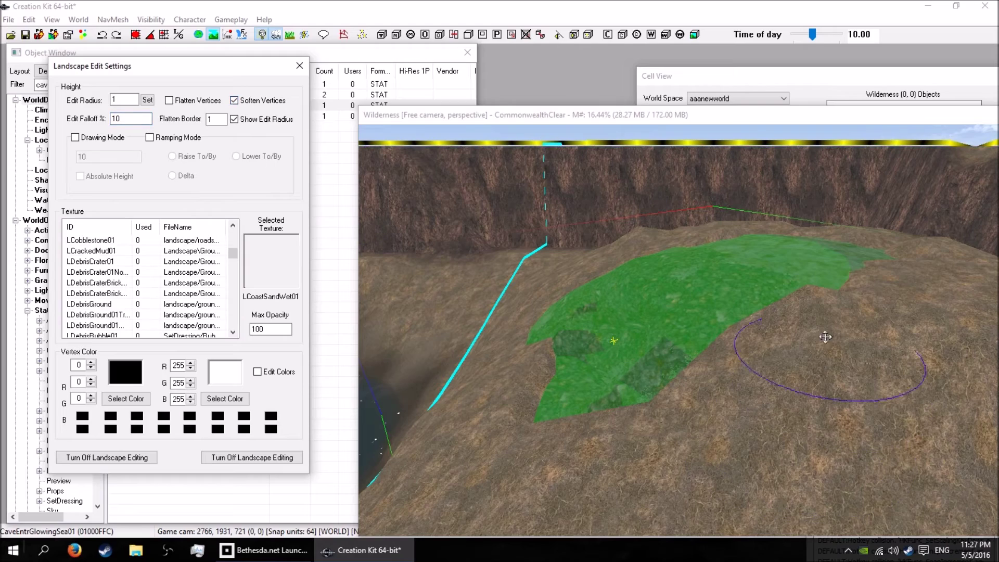
pyautogui.moveTo(771, 342); pyautogui.dragTo(750, 342, button='middle')
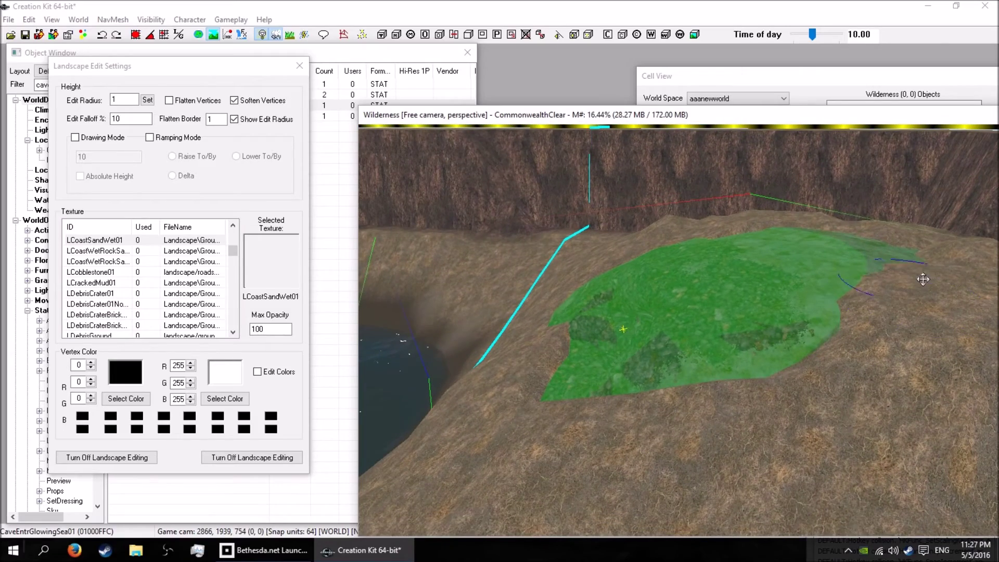
pyautogui.moveTo(832, 321)
pyautogui.mouseDown(button='middle')
pyautogui.moveTo(943, 299)
pyautogui.moveTo(854, 350)
pyautogui.moveTo(814, 337)
pyautogui.mouseUp(button='middle')
pyautogui.click(798, 314)
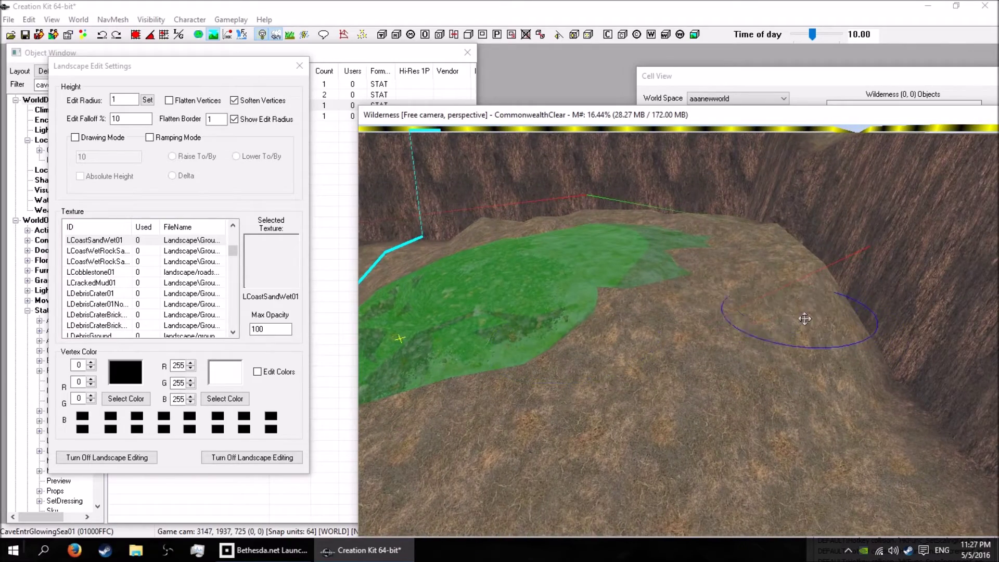
pyautogui.click(803, 288)
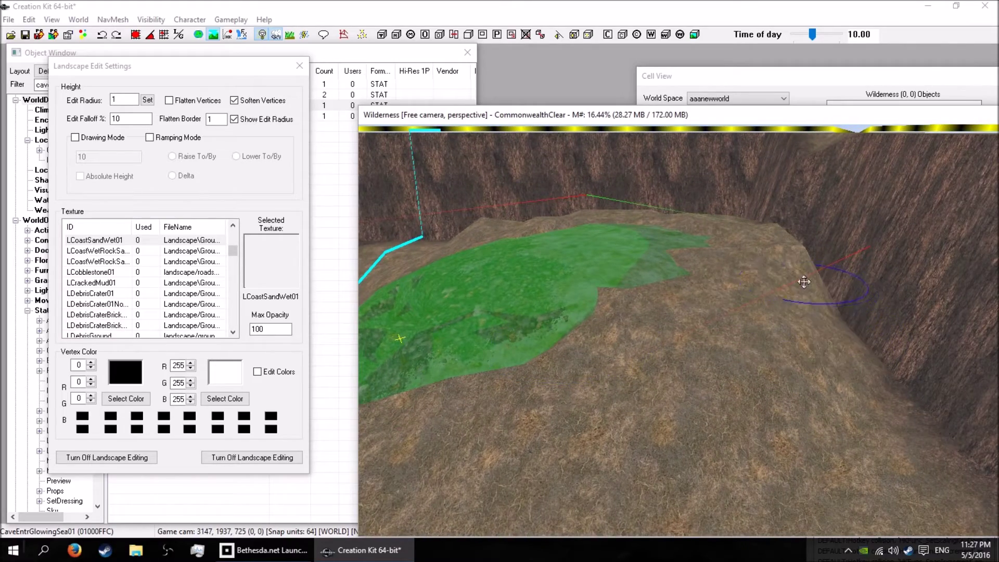
# - Turn off Soften Vertices and adjust the terrain height along the exposed edge behind the cave entrance
pyautogui.moveTo(804, 281)
pyautogui.mouseDown(button='middle')
pyautogui.moveTo(764, 297)
pyautogui.moveTo(796, 289)
pyautogui.mouseUp(button='middle')
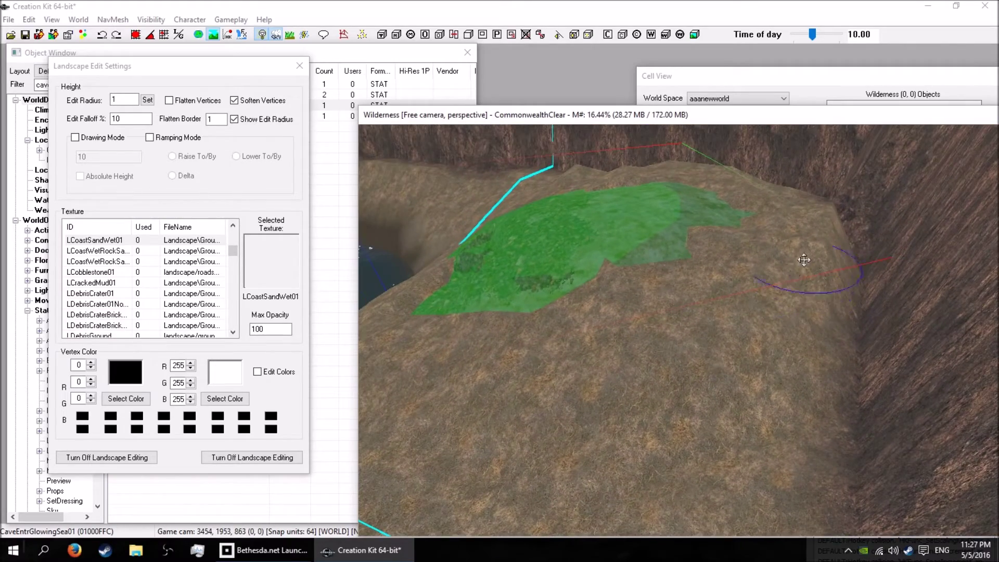
pyautogui.moveTo(813, 223); pyautogui.dragTo(770, 264, button='middle')
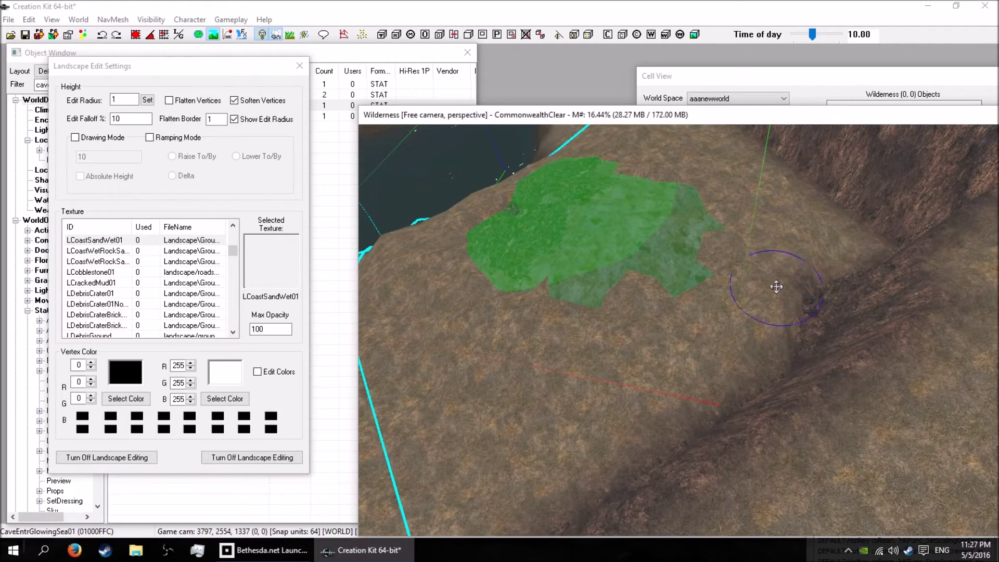
pyautogui.moveTo(777, 198); pyautogui.dragTo(758, 276, button='middle')
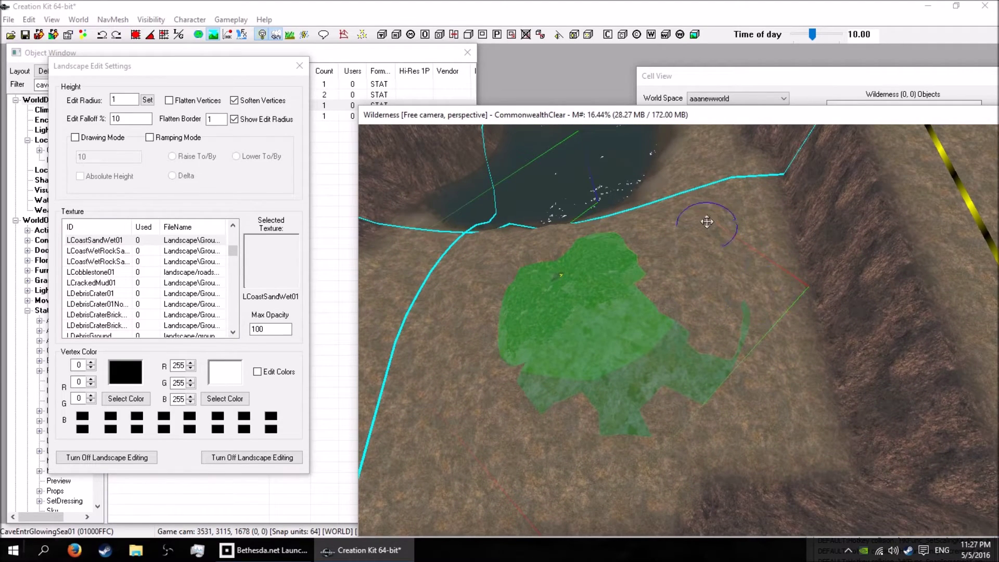
pyautogui.moveTo(744, 241); pyautogui.dragTo(762, 211, button='middle')
pyautogui.scroll(4, 739, 305)
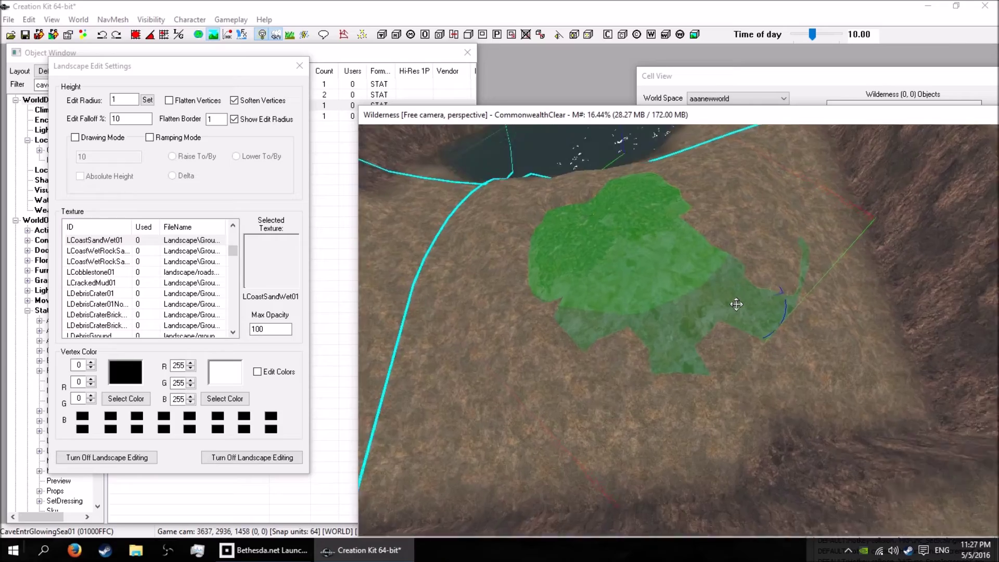
pyautogui.moveTo(753, 290); pyautogui.dragTo(618, 241, button='middle')
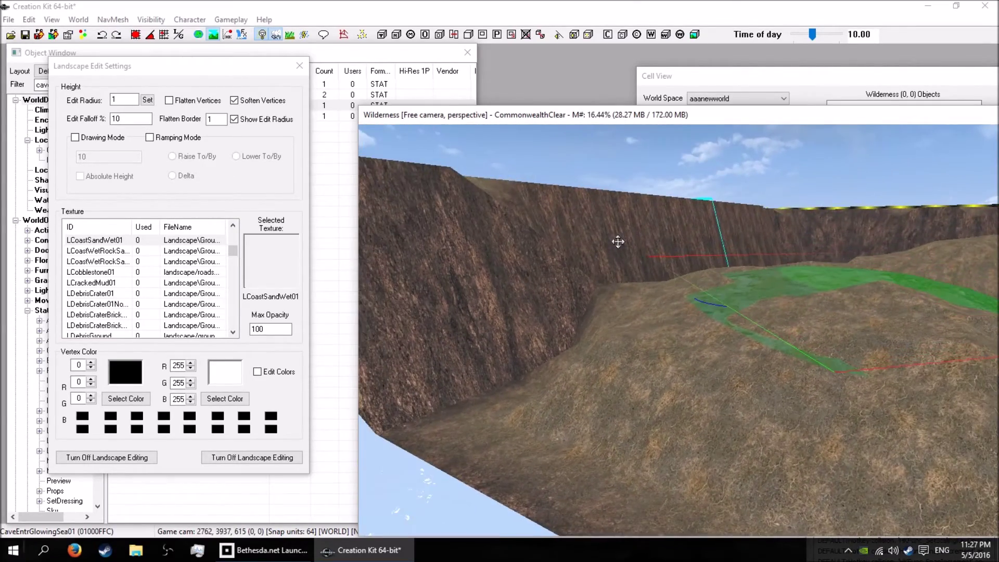
pyautogui.click(125, 118)
pyautogui.click(236, 101)
pyautogui.scroll(-1, 650, 278)
pyautogui.scroll(1, 650, 279)
pyautogui.moveTo(649, 279); pyautogui.dragTo(631, 289, button='middle')
pyautogui.moveTo(628, 443); pyautogui.dragTo(624, 441)
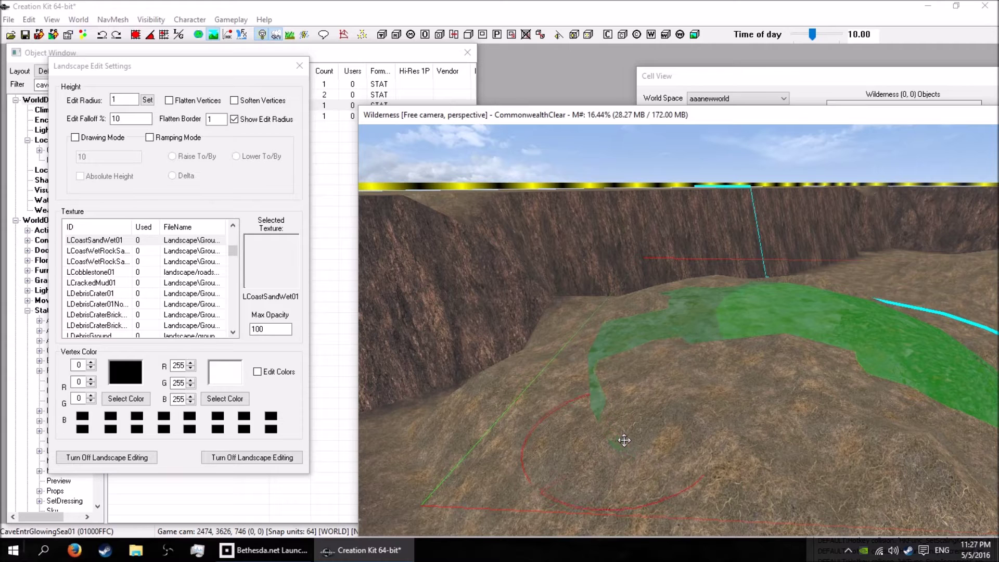
pyautogui.moveTo(563, 391); pyautogui.dragTo(590, 329)
pyautogui.moveTo(620, 360); pyautogui.dragTo(924, 328, button='middle')
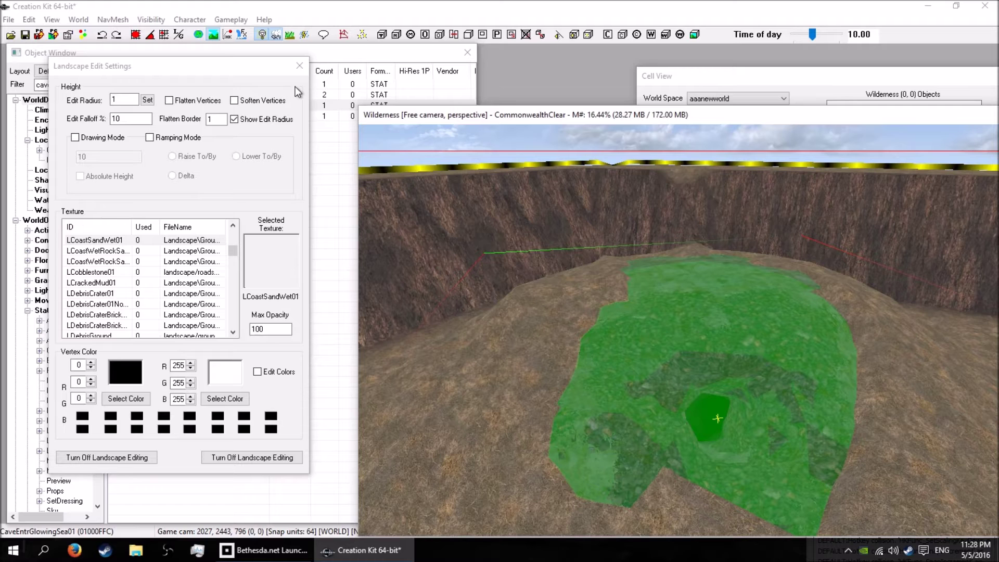
# - Leave landscape editing and filter the object list by "autoload"
pyautogui.press('h')
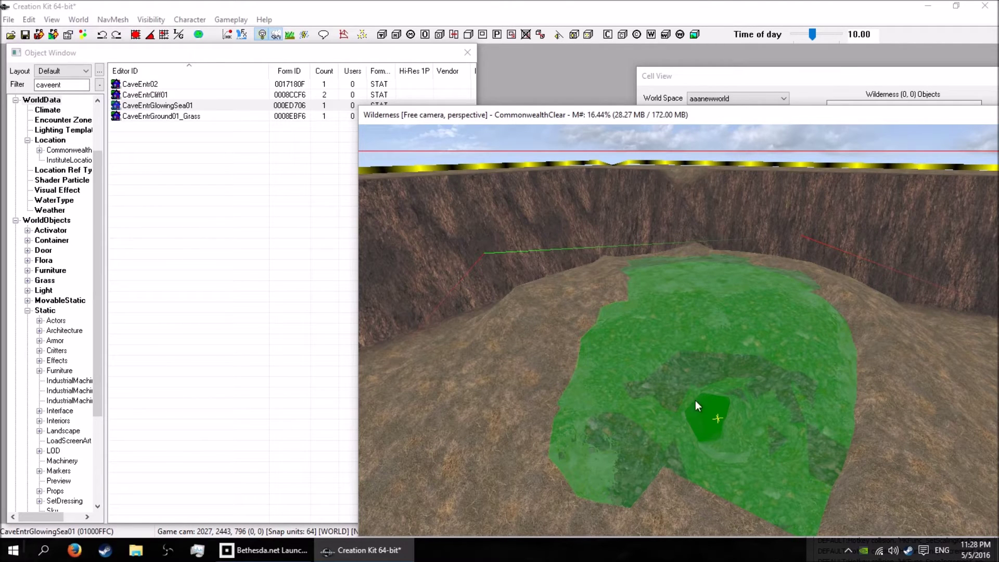
pyautogui.press('h')
pyautogui.click(9, 86)
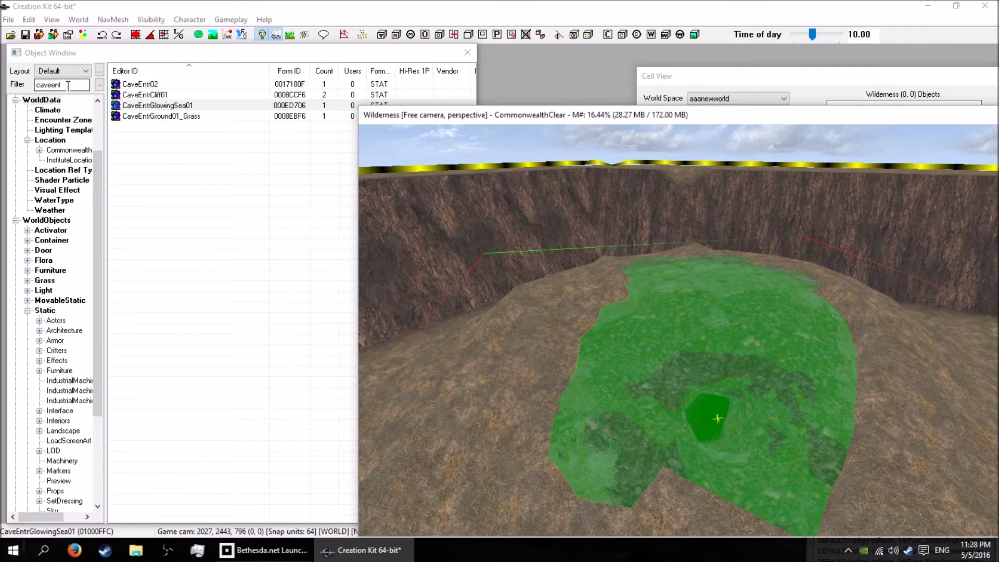
pyautogui.write('a')
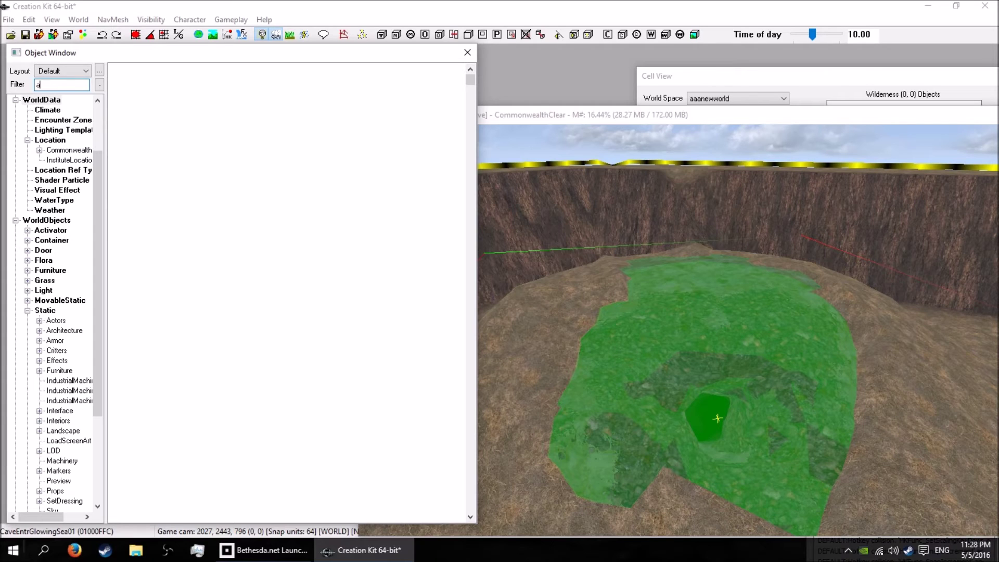
pyautogui.write('utoload')
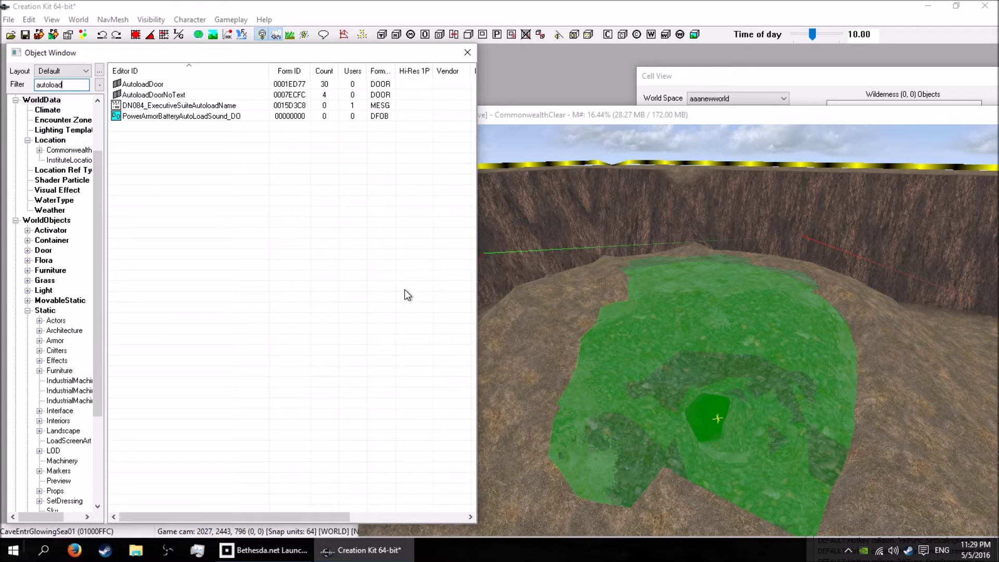
pyautogui.moveTo(654, 328); pyautogui.dragTo(631, 314, button='middle')
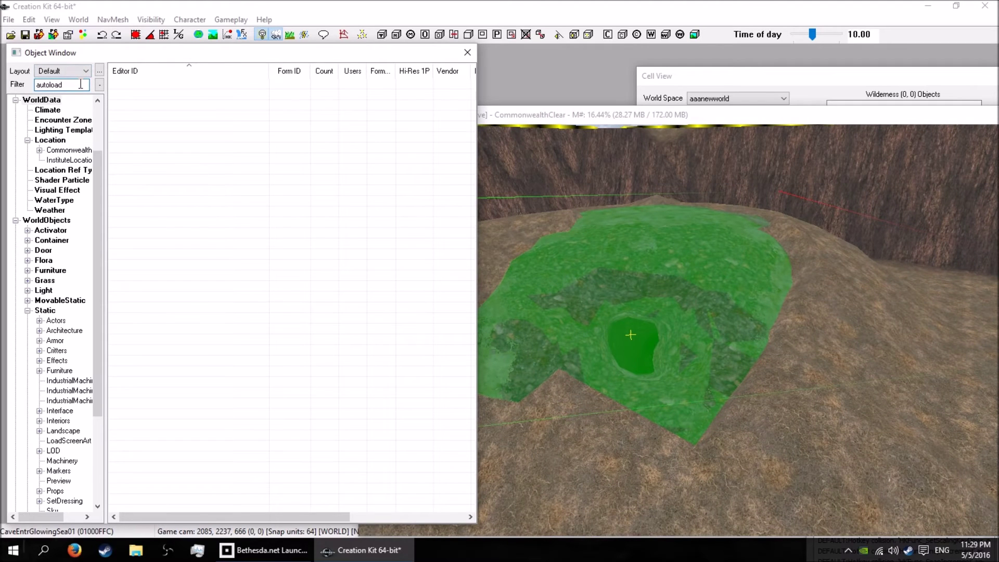
pyautogui.press('BackSpace')
# - Place an AutoloadDoor at the cave entrance's tunnel opening
pyautogui.click(548, 116)
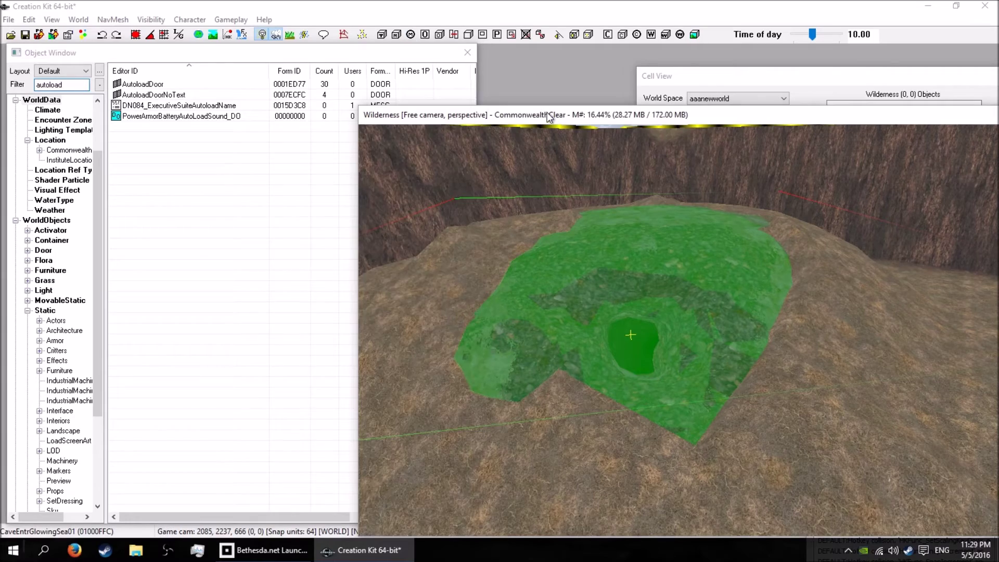
pyautogui.keyDown('shift'); pyautogui.moveTo(627, 205); pyautogui.dragTo(632, 251, button='middle'); pyautogui.keyUp('shift')
pyautogui.scroll(3, 647, 220)
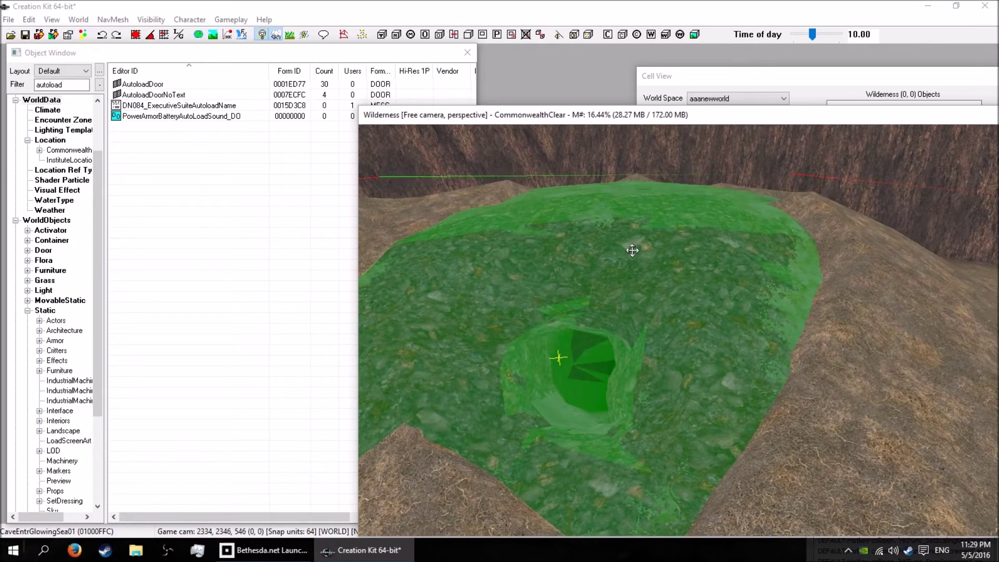
pyautogui.moveTo(145, 90); pyautogui.dragTo(574, 412)
pyautogui.moveTo(557, 381); pyautogui.dragTo(561, 401, button='right')
pyautogui.scroll(-3, 567, 400)
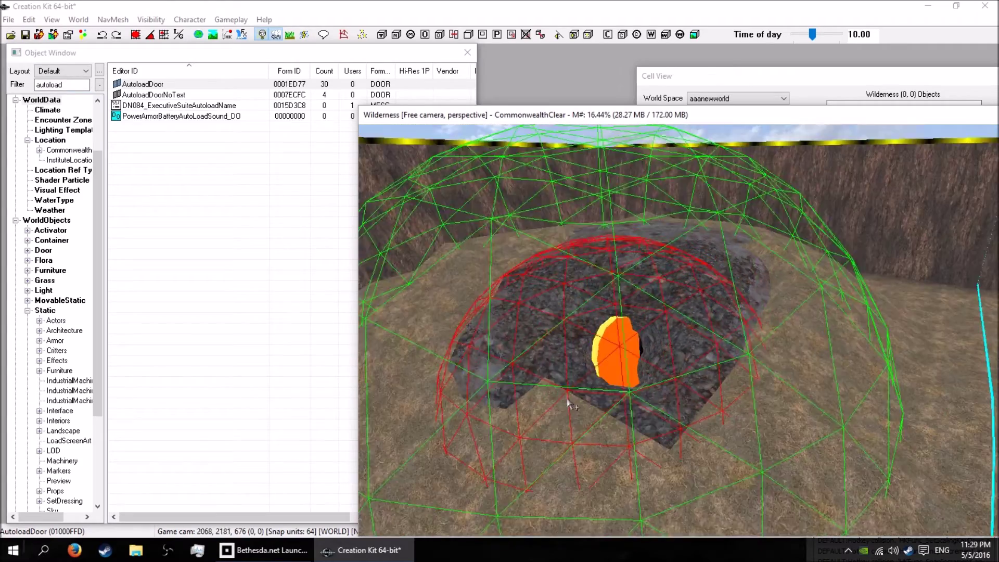
pyautogui.scroll(-4, 570, 400)
pyautogui.keyDown('shift'); pyautogui.moveTo(570, 399); pyautogui.dragTo(586, 312, button='middle'); pyautogui.keyUp('shift')
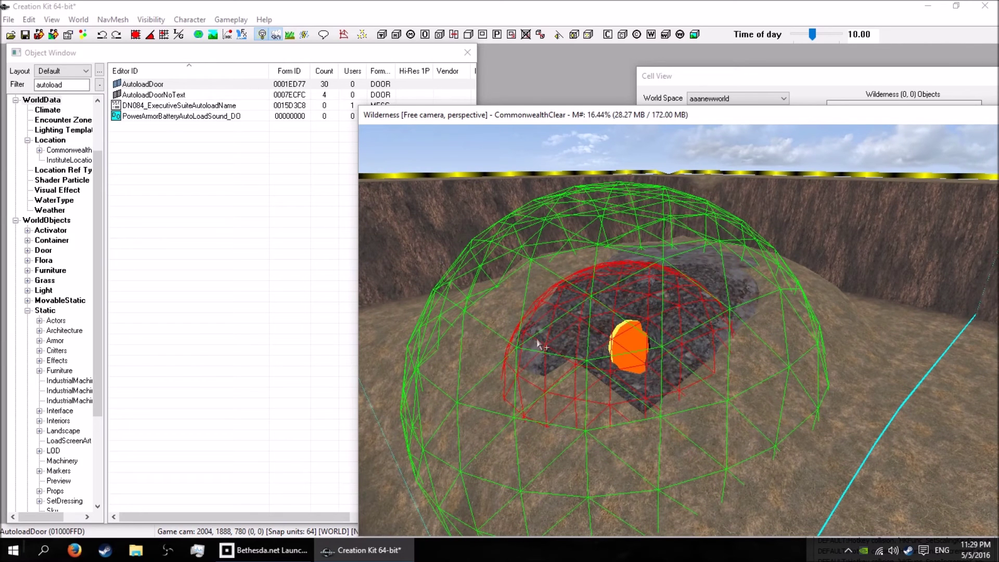
# - Set the scale of the placed AutoloadDoor to 0.25 in its reference's 3D data
pyautogui.doubleClick(623, 347)
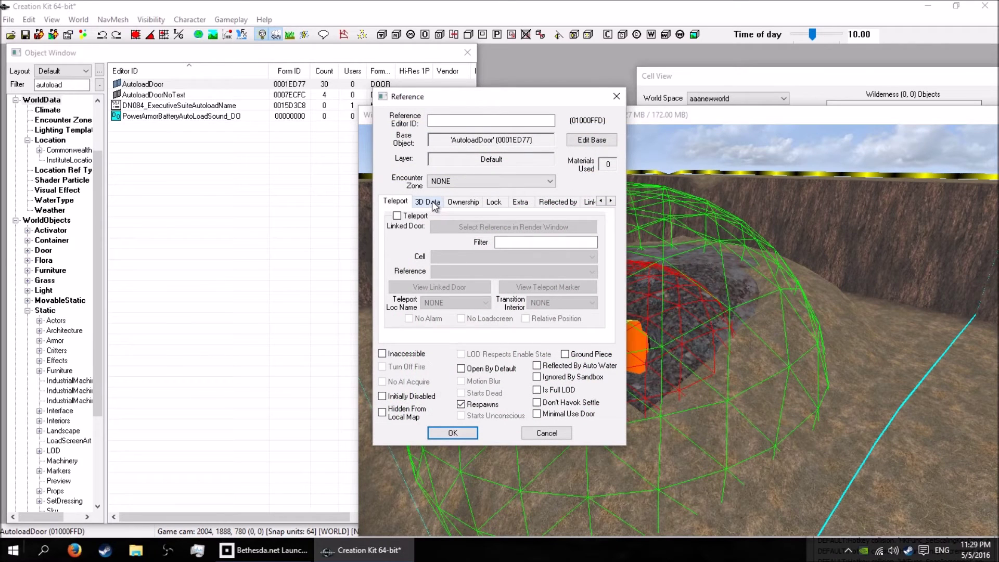
pyautogui.click(432, 201)
pyautogui.click(453, 306)
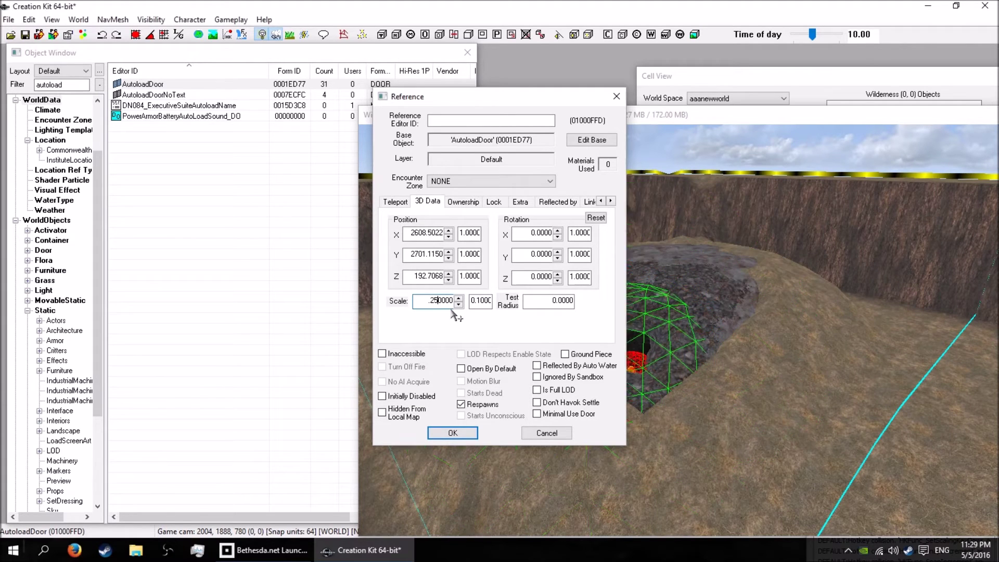
pyautogui.press('Return')
pyautogui.click(633, 368)
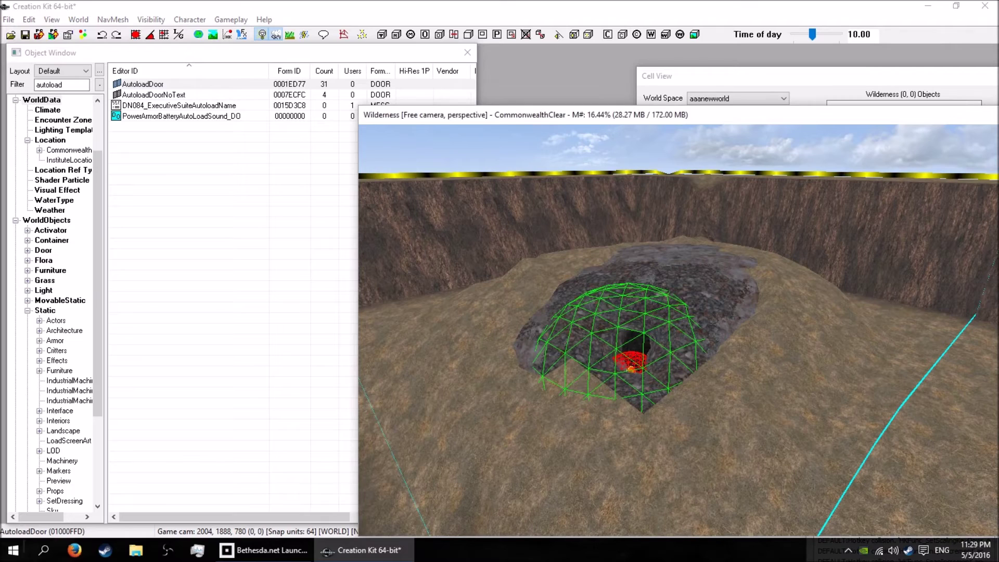
# - Move the scaled-down door marker into the cave's tunnel opening and adjust its height
pyautogui.moveTo(637, 360); pyautogui.dragTo(637, 348)
pyautogui.press('shift')
pyautogui.scroll(5, 638, 348)
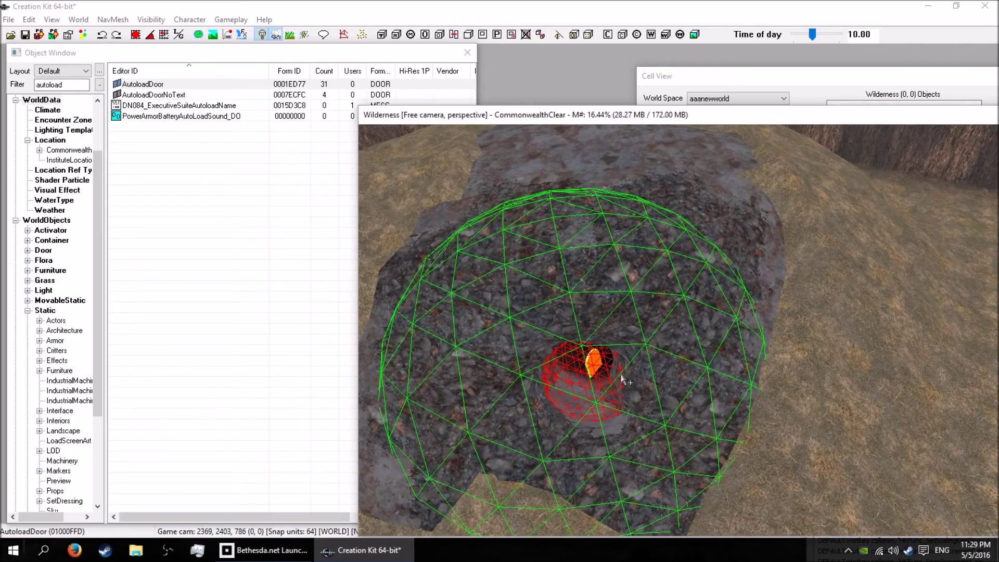
pyautogui.keyDown('shift'); pyautogui.moveTo(621, 375); pyautogui.dragTo(604, 345, button='middle'); pyautogui.keyUp('shift')
pyautogui.moveTo(606, 359); pyautogui.dragTo(601, 357)
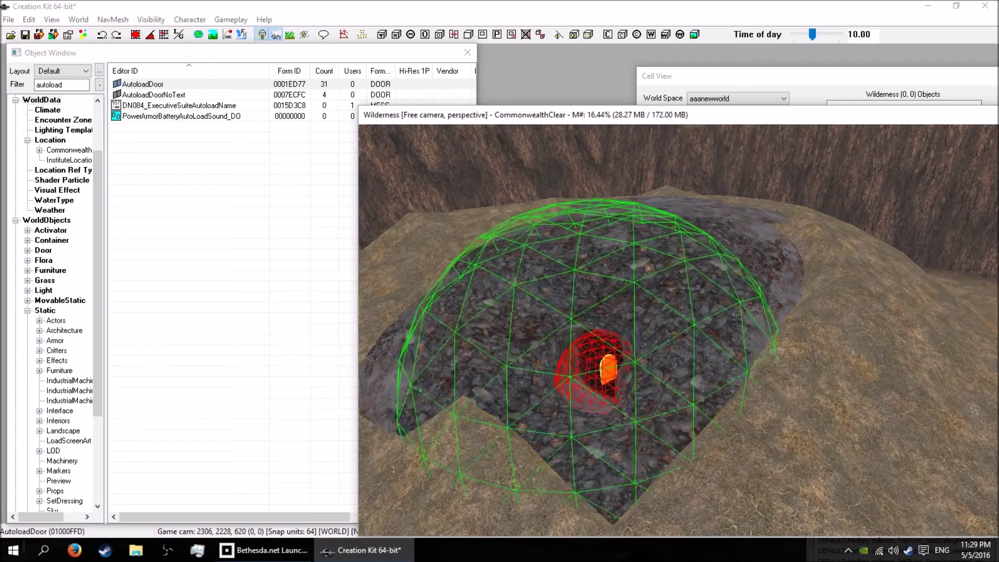
pyautogui.moveTo(606, 365)
pyautogui.mouseDown()
pyautogui.moveTo(603, 385)
pyautogui.moveTo(604, 372)
pyautogui.mouseUp()
pyautogui.press('z')
pyautogui.moveTo(607, 390); pyautogui.dragTo(614, 368)
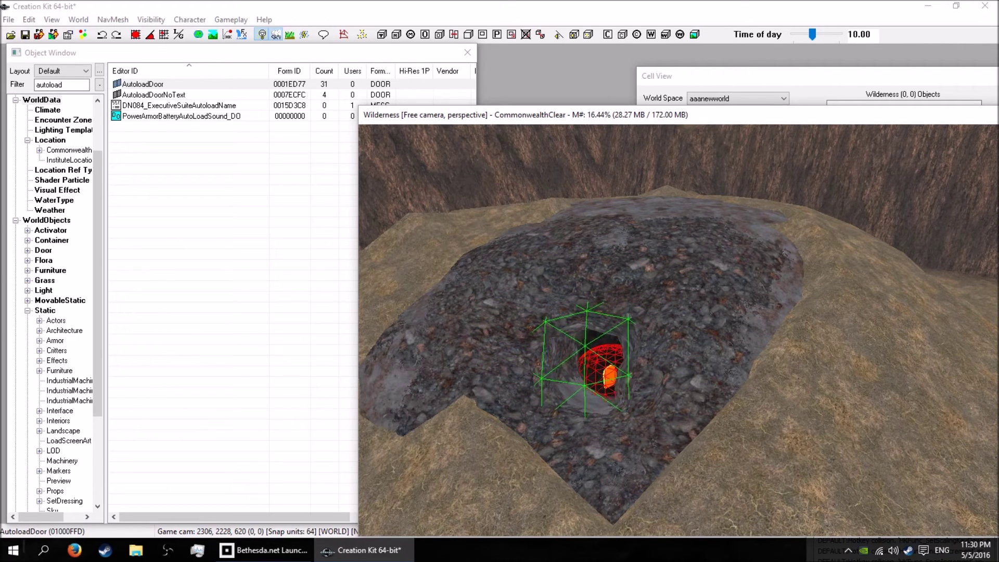
# - Rotate the door marker and fine-tune its position so that it fits the direction of the cave's opening
pyautogui.moveTo(598, 396)
pyautogui.keyDown('shift'); pyautogui.mouseDown(button='middle')
pyautogui.moveTo(639, 380)
pyautogui.moveTo(687, 393)
pyautogui.moveTo(685, 408)
pyautogui.moveTo(624, 411)
pyautogui.moveTo(613, 399)
pyautogui.mouseUp(button='middle'); pyautogui.keyUp('shift')
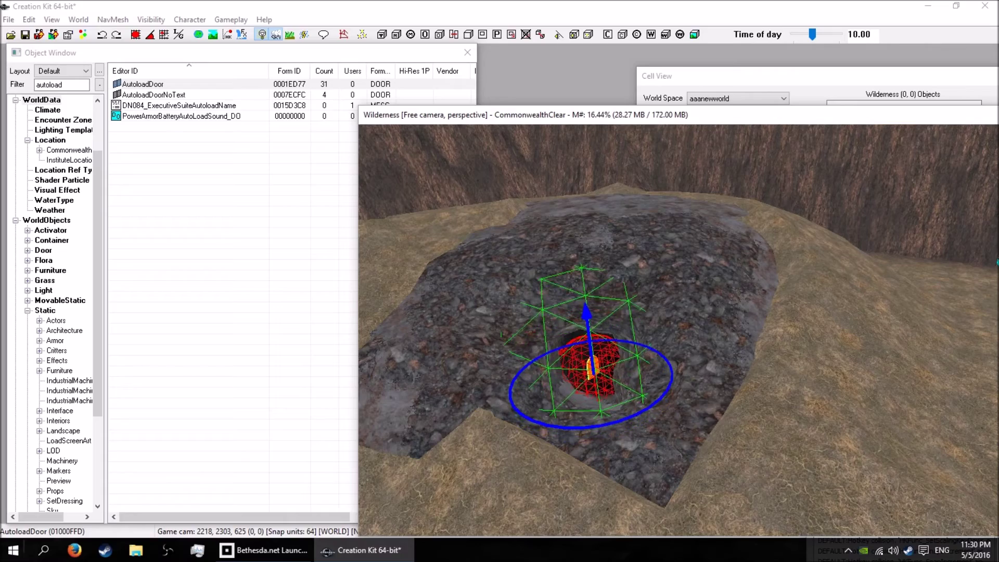
pyautogui.moveTo(596, 379)
pyautogui.keyDown('shift'); pyautogui.mouseDown(button='middle')
pyautogui.moveTo(629, 394)
pyautogui.moveTo(595, 386)
pyautogui.mouseUp(button='middle'); pyautogui.keyUp('shift')
pyautogui.moveTo(595, 379); pyautogui.dragTo(599, 380, button='right')
pyautogui.moveTo(599, 380)
pyautogui.keyDown('shift'); pyautogui.mouseDown(button='middle')
pyautogui.moveTo(644, 352)
pyautogui.moveTo(642, 366)
pyautogui.moveTo(572, 366)
pyautogui.mouseUp(button='middle'); pyautogui.keyUp('shift')
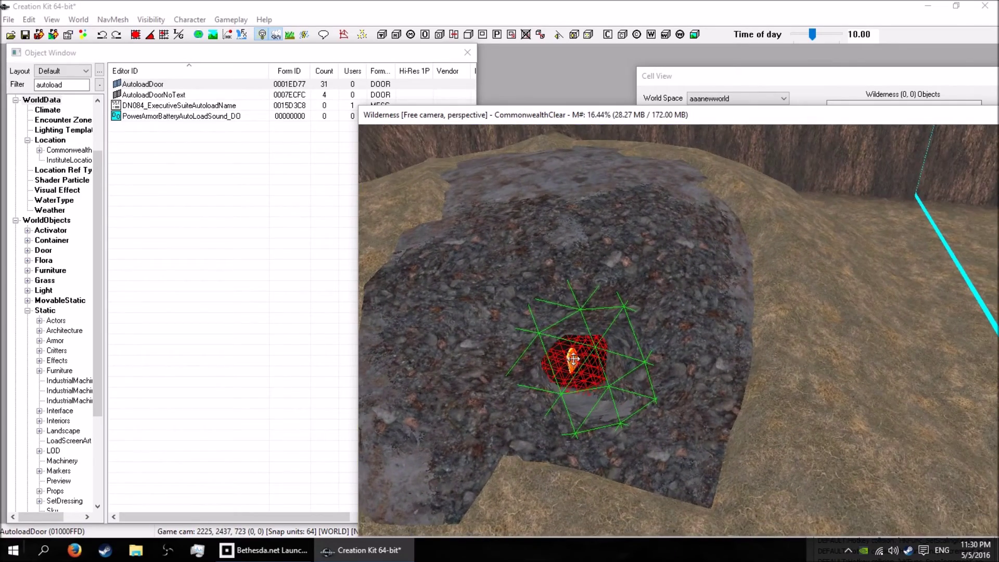
pyautogui.moveTo(574, 360); pyautogui.dragTo(575, 366)
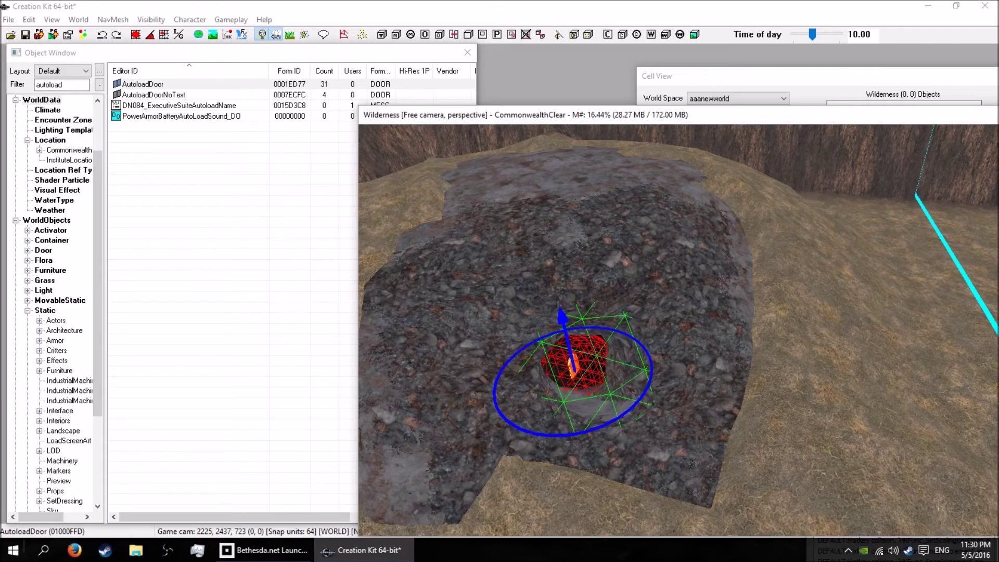
pyautogui.keyDown('shift'); pyautogui.moveTo(532, 364); pyautogui.dragTo(553, 367, button='middle'); pyautogui.keyUp('shift')
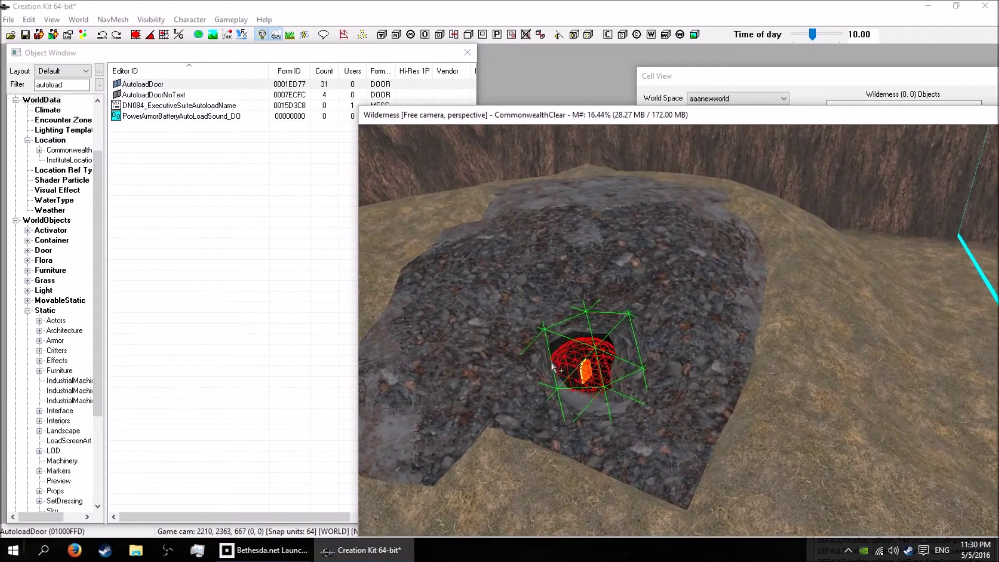
pyautogui.moveTo(586, 366); pyautogui.dragTo(593, 367, button='right')
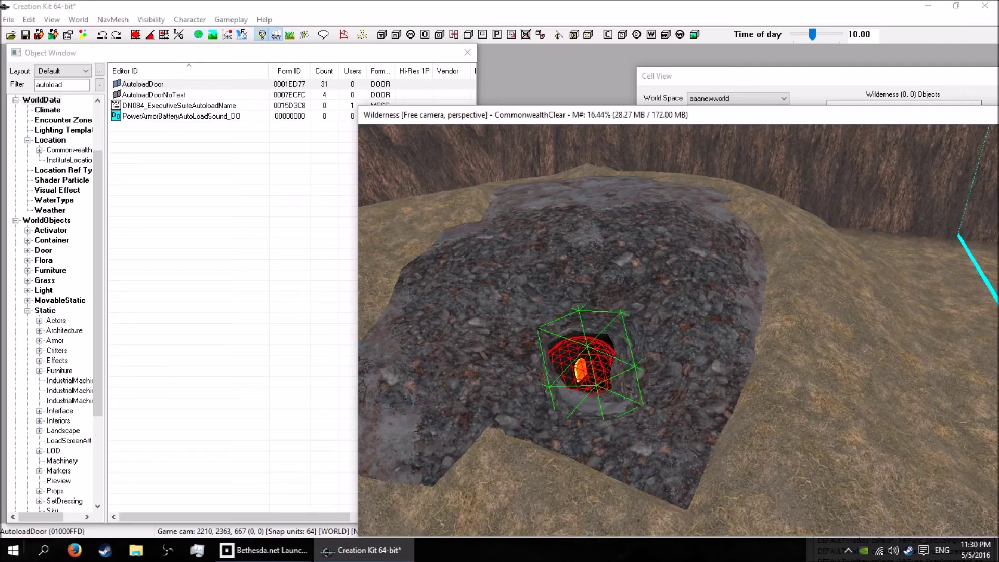
pyautogui.moveTo(622, 367)
pyautogui.keyDown('shift'); pyautogui.mouseDown(button='middle')
pyautogui.moveTo(607, 335)
pyautogui.moveTo(571, 351)
pyautogui.moveTo(616, 364)
pyautogui.moveTo(777, 361)
pyautogui.moveTo(616, 378)
pyautogui.mouseUp(button='middle'); pyautogui.keyUp('shift')
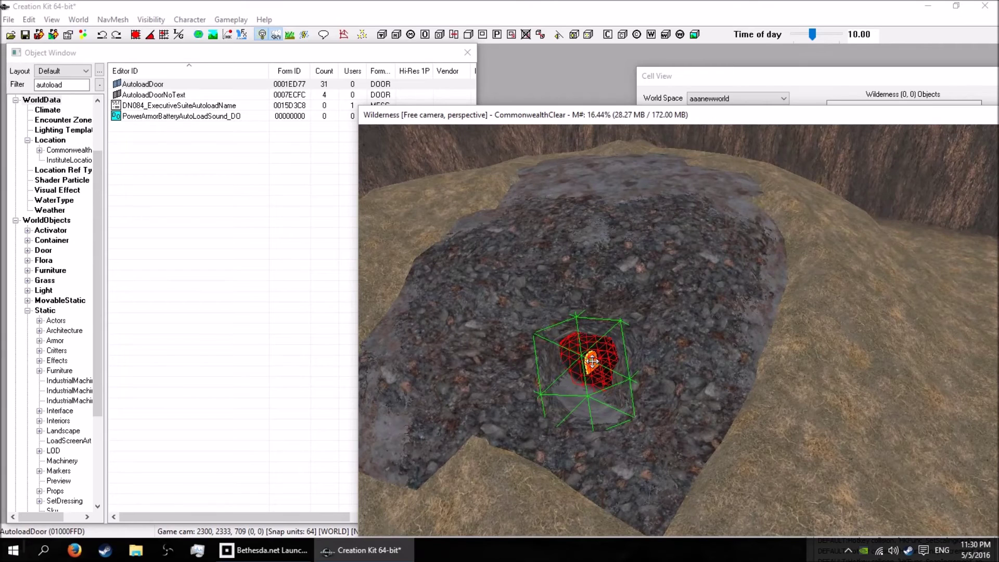
# - Open the door reference's teleport settings
pyautogui.doubleClick(593, 361)
pyautogui.click(402, 202)
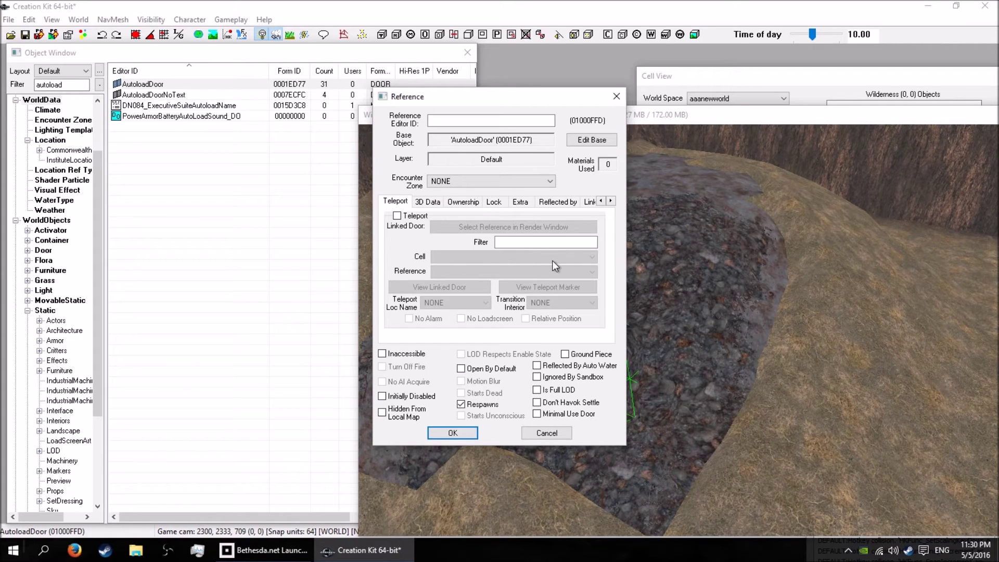
pyautogui.click(681, 129)
# - Examine the cave entrance, its door marker and the surrounding terrain from above and up close
pyautogui.moveTo(654, 179)
pyautogui.keyDown('shift'); pyautogui.mouseDown(button='middle')
pyautogui.moveTo(622, 276)
pyautogui.moveTo(649, 294)
pyautogui.moveTo(581, 297)
pyautogui.moveTo(640, 283)
pyautogui.moveTo(631, 287)
pyautogui.mouseUp(button='middle'); pyautogui.keyUp('shift')
pyautogui.scroll(-4, 634, 287)
pyautogui.scroll(-3, 586, 296)
pyautogui.moveTo(566, 286)
pyautogui.keyDown('shift'); pyautogui.mouseDown(button='middle')
pyautogui.moveTo(582, 290)
pyautogui.moveTo(510, 274)
pyautogui.mouseUp(button='middle'); pyautogui.keyUp('shift')
pyautogui.moveTo(591, 262)
pyautogui.keyDown('shift'); pyautogui.mouseDown(button='middle')
pyautogui.moveTo(513, 276)
pyautogui.moveTo(662, 266)
pyautogui.moveTo(733, 277)
pyautogui.moveTo(742, 302)
pyautogui.mouseUp(button='middle'); pyautogui.keyUp('shift')
pyautogui.moveTo(649, 206)
pyautogui.mouseDown(button='middle')
pyautogui.moveTo(682, 337)
pyautogui.moveTo(653, 291)
pyautogui.moveTo(689, 296)
pyautogui.moveTo(609, 317)
pyautogui.mouseUp(button='middle')
pyautogui.keyDown('shift'); pyautogui.moveTo(587, 283); pyautogui.dragTo(550, 229, button='middle'); pyautogui.keyUp('shift')
pyautogui.scroll(3, 551, 228)
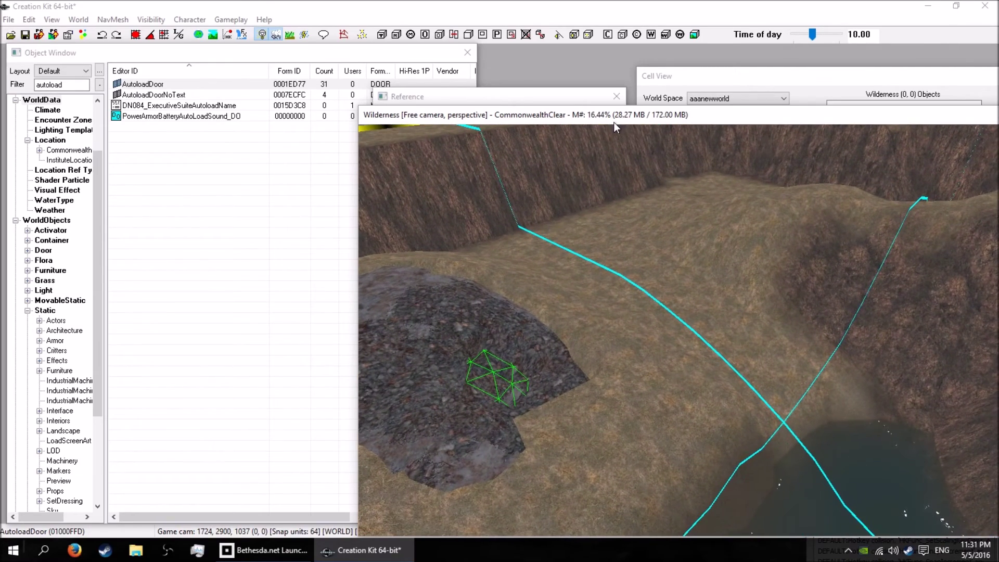
pyautogui.keyDown('shift'); pyautogui.moveTo(679, 317); pyautogui.dragTo(724, 311, button='middle'); pyautogui.keyUp('shift')
pyautogui.scroll(6, 696, 304)
pyautogui.keyDown('shift'); pyautogui.moveTo(724, 312); pyautogui.dragTo(750, 339); pyautogui.keyUp('shift')
pyautogui.scroll(2, 753, 336)
pyautogui.keyDown('shift'); pyautogui.moveTo(756, 344); pyautogui.dragTo(745, 338, button='middle'); pyautogui.keyUp('shift')
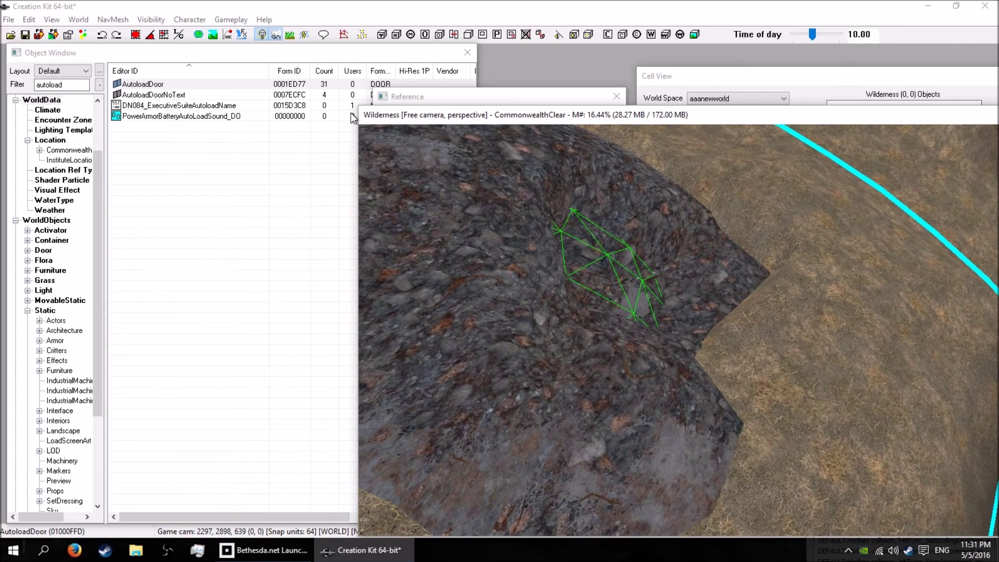
pyautogui.keyDown('shift'); pyautogui.moveTo(399, 241); pyautogui.dragTo(581, 244, button='middle'); pyautogui.keyUp('shift')
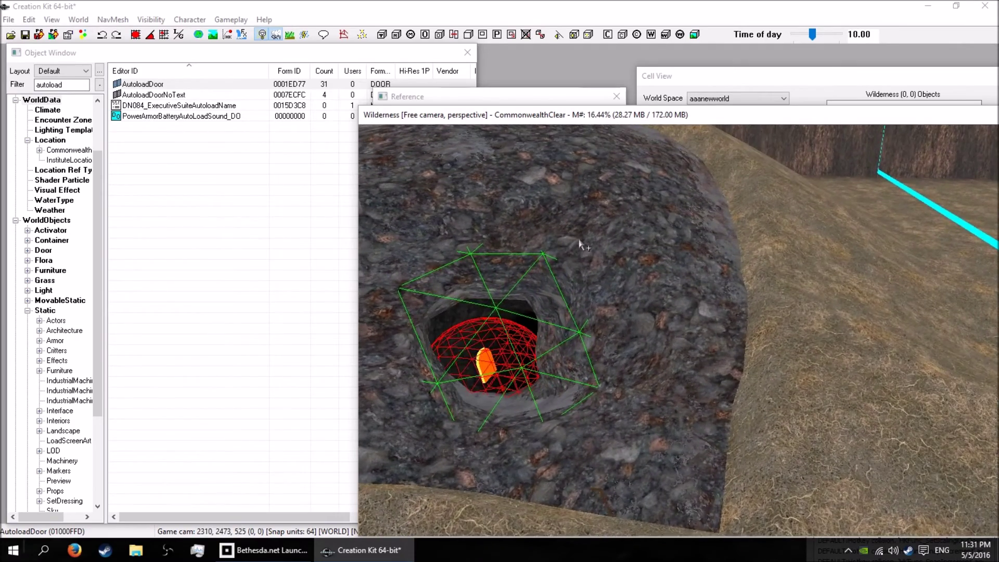
pyautogui.moveTo(581, 245)
pyautogui.keyDown('shift'); pyautogui.mouseDown(button='middle')
pyautogui.moveTo(639, 249)
pyautogui.moveTo(644, 225)
pyautogui.moveTo(414, 183)
pyautogui.mouseUp(button='middle'); pyautogui.keyUp('shift')
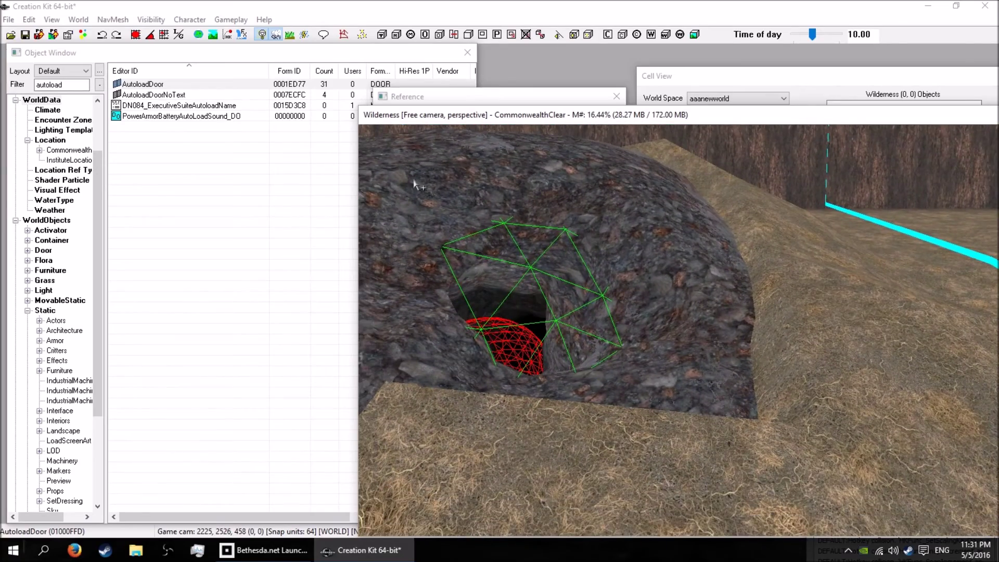
# - Turn on landscape editing with Soften Vertices and smooth the terrain around the cave entrance's rock edges
pyautogui.click(211, 36)
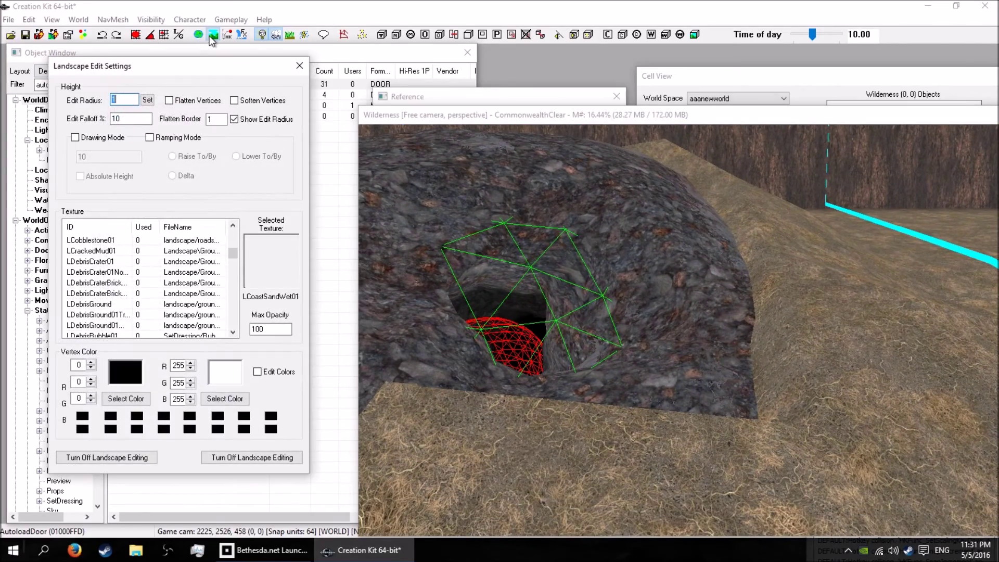
pyautogui.click(238, 101)
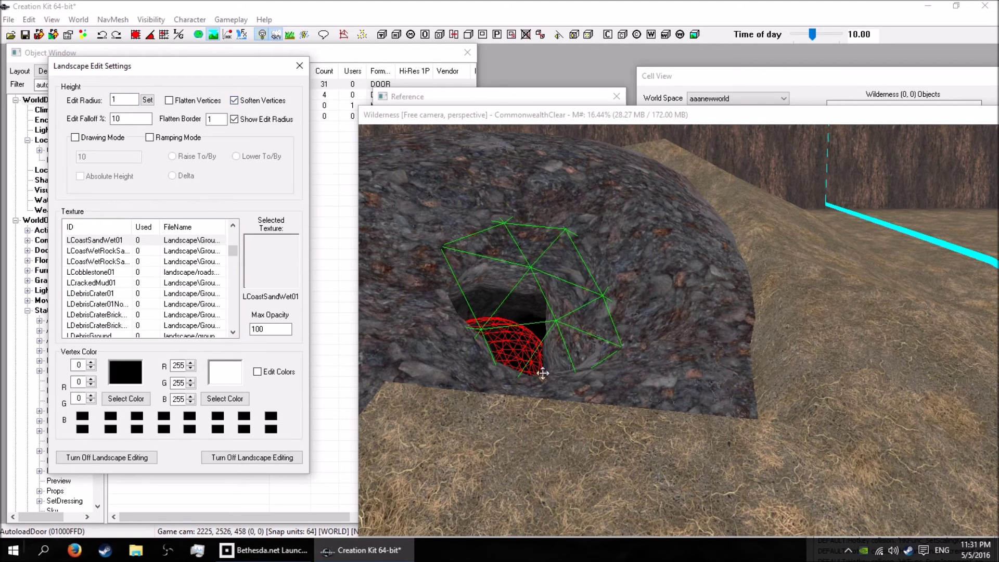
pyautogui.scroll(-3, 712, 404)
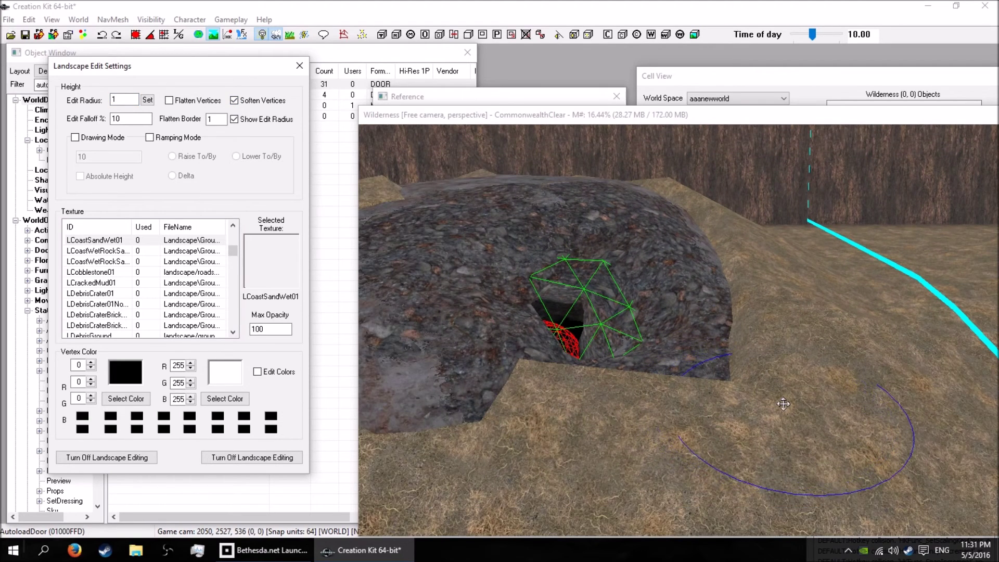
pyautogui.moveTo(785, 407); pyautogui.dragTo(788, 409)
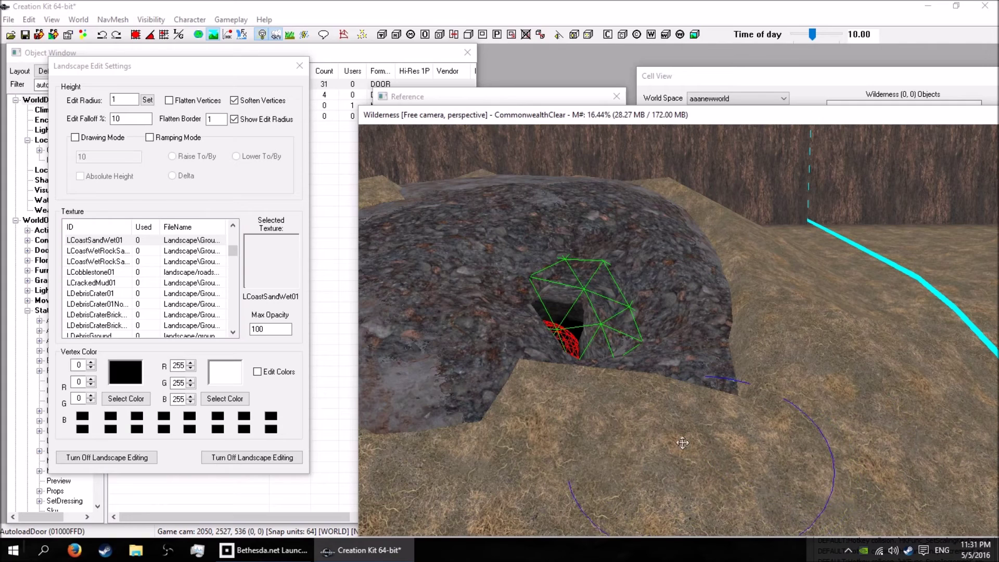
pyautogui.moveTo(588, 424); pyautogui.dragTo(541, 432)
pyautogui.moveTo(640, 433); pyautogui.dragTo(588, 405, button='middle')
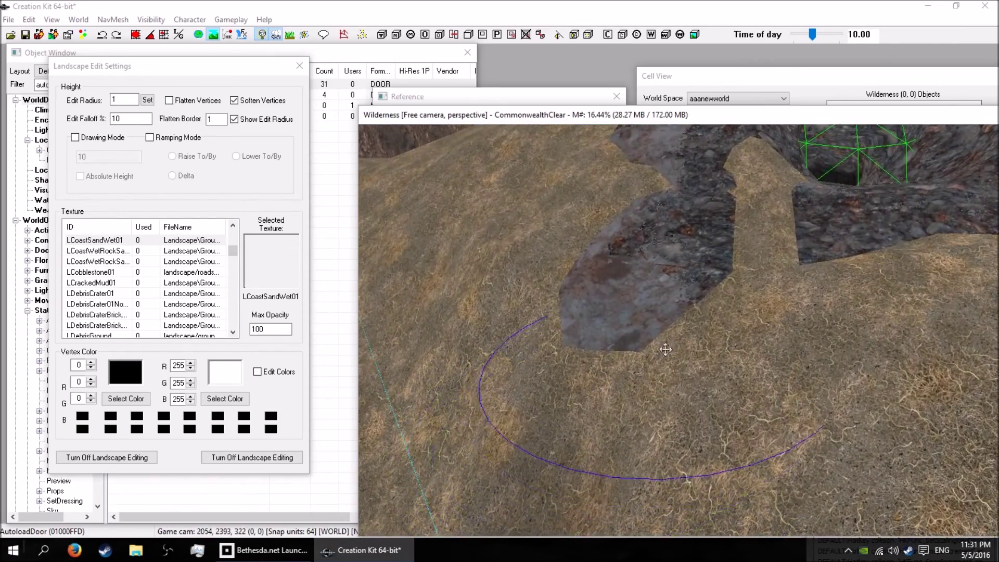
pyautogui.moveTo(665, 349)
pyautogui.mouseDown(button='middle')
pyautogui.moveTo(638, 384)
pyautogui.moveTo(623, 360)
pyautogui.mouseUp(button='middle')
pyautogui.rightClick(616, 351)
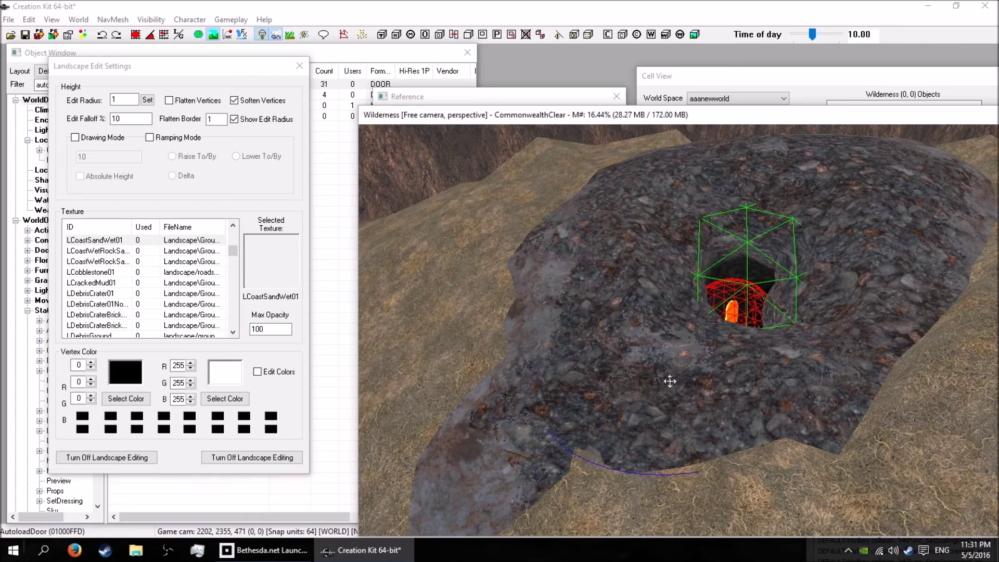
pyautogui.scroll(3, 669, 383)
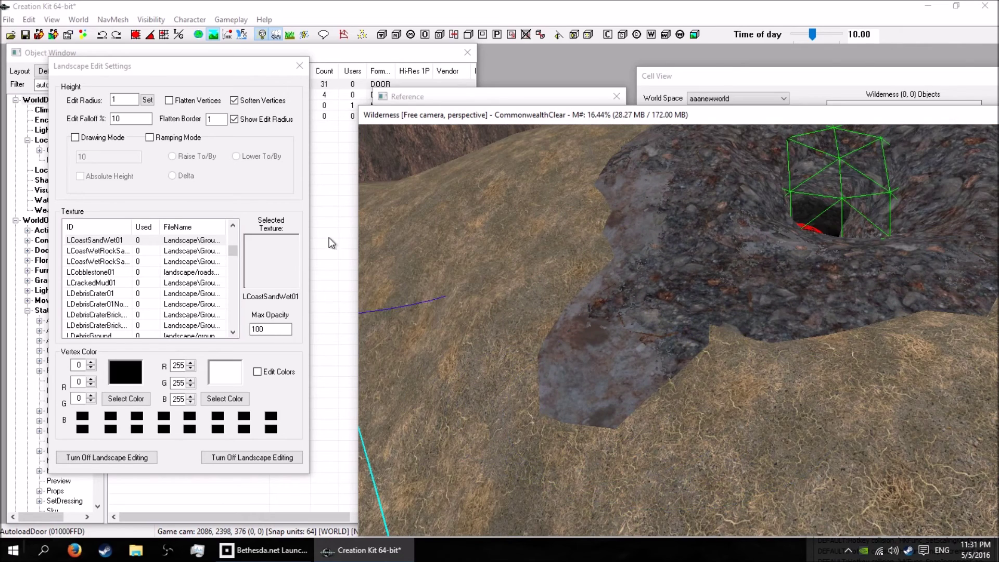
# - Turn off vertex softening and raise the ground over the lower front edge of the cave's rock
pyautogui.click(234, 100)
pyautogui.rightClick(575, 381)
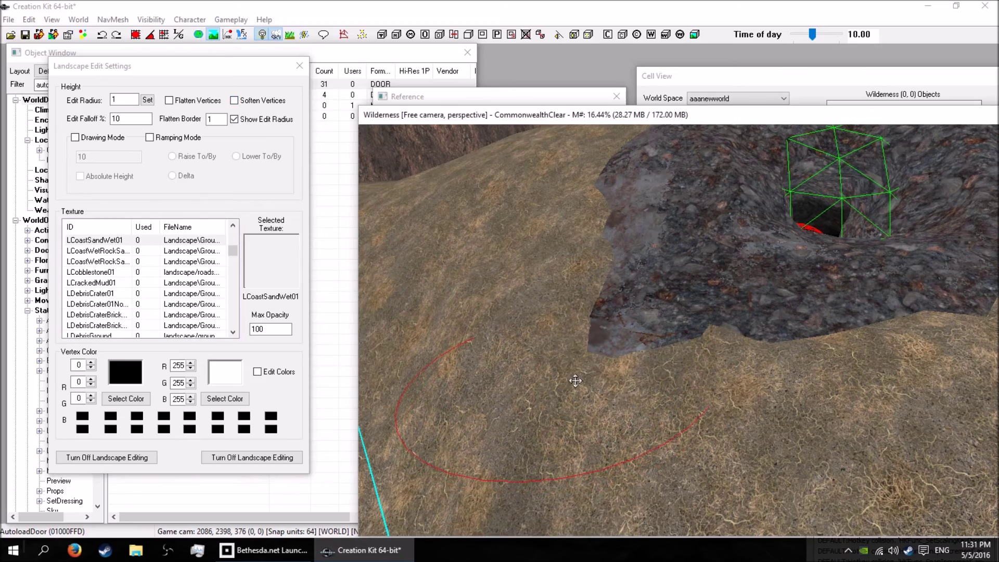
pyautogui.scroll(-5, 573, 380)
pyautogui.press('shift')
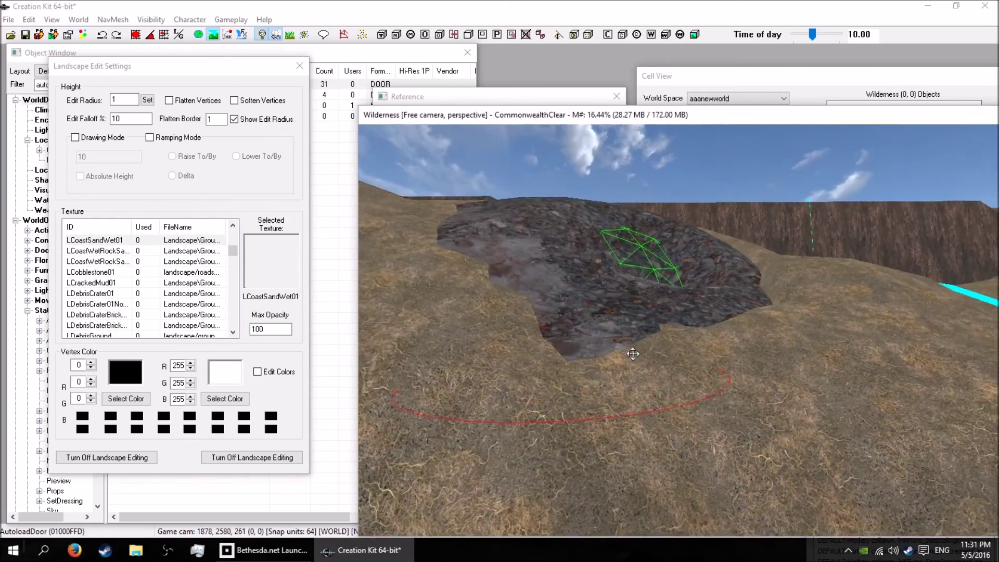
pyautogui.scroll(5, 631, 352)
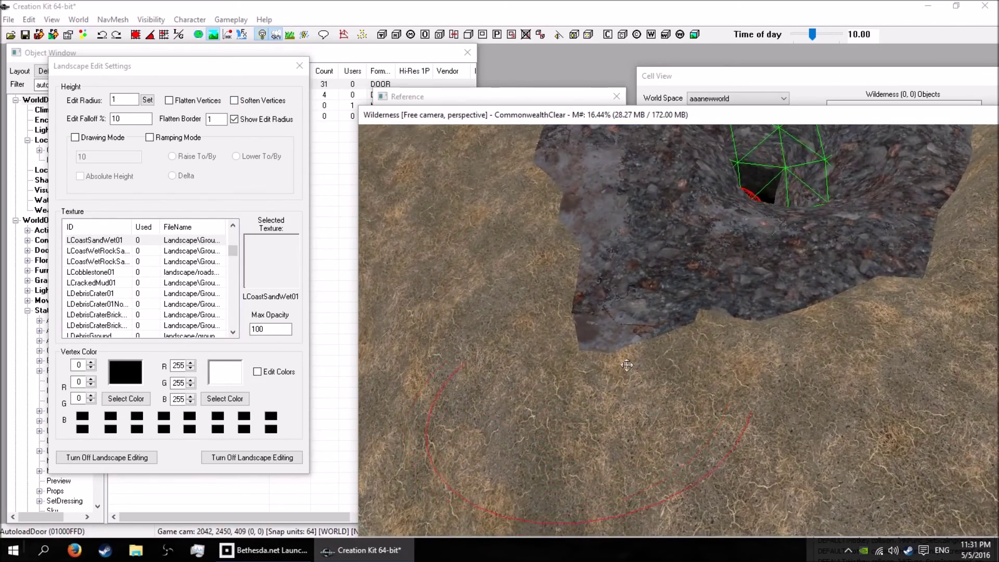
pyautogui.press('shift')
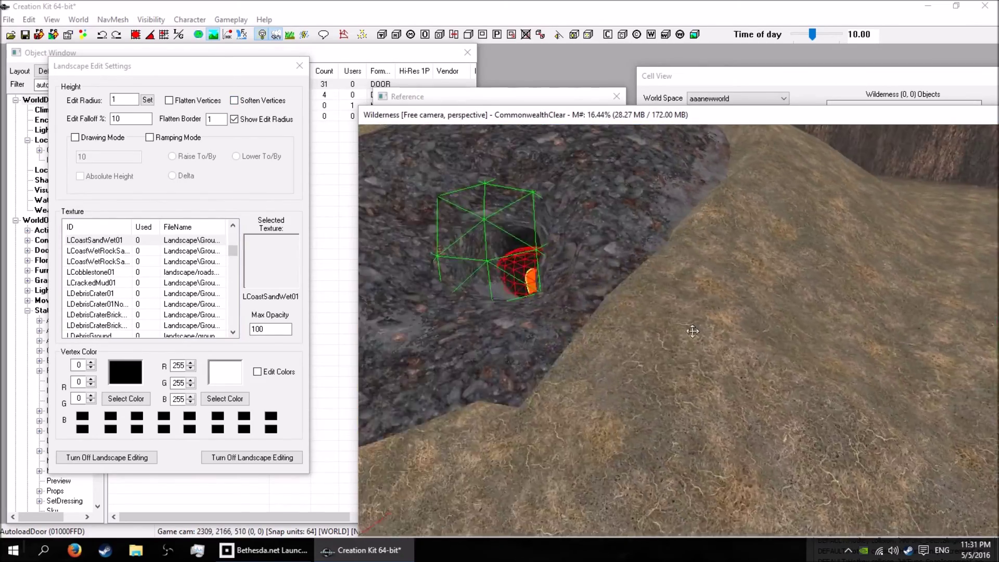
pyautogui.moveTo(737, 316); pyautogui.dragTo(739, 317, button='middle')
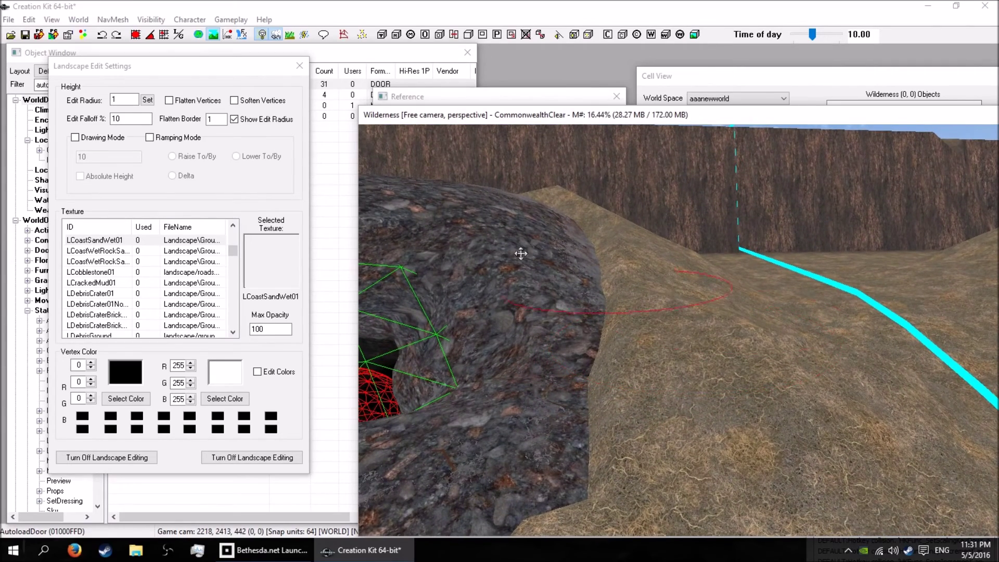
# - Re-enable Soften Vertices and smooth the raised terrain beside the cave entrance
pyautogui.click(234, 101)
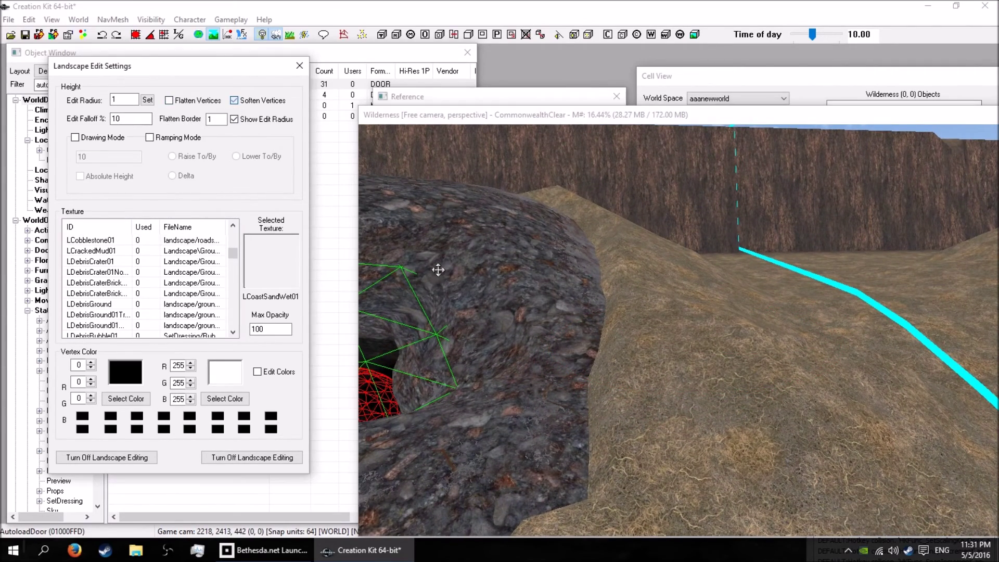
pyautogui.click(662, 423)
pyautogui.moveTo(684, 335)
pyautogui.mouseDown()
pyautogui.moveTo(669, 286)
pyautogui.moveTo(641, 252)
pyautogui.mouseUp()
pyautogui.keyDown('shift'); pyautogui.moveTo(605, 226); pyautogui.dragTo(681, 328, button='middle'); pyautogui.keyUp('shift')
pyautogui.scroll(1, 681, 327)
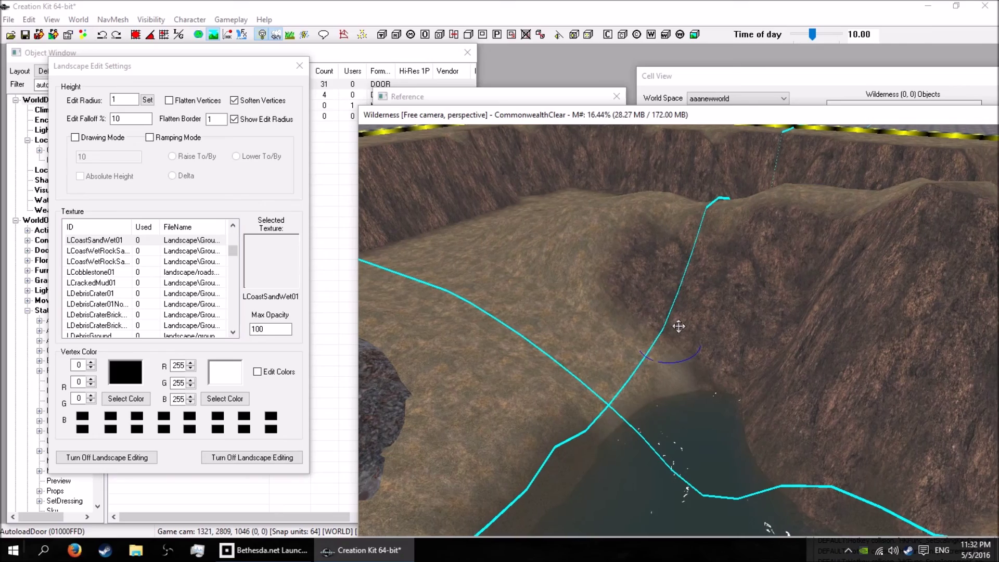
pyautogui.keyDown('shift'); pyautogui.moveTo(615, 306); pyautogui.dragTo(237, 294, button='middle'); pyautogui.keyUp('shift')
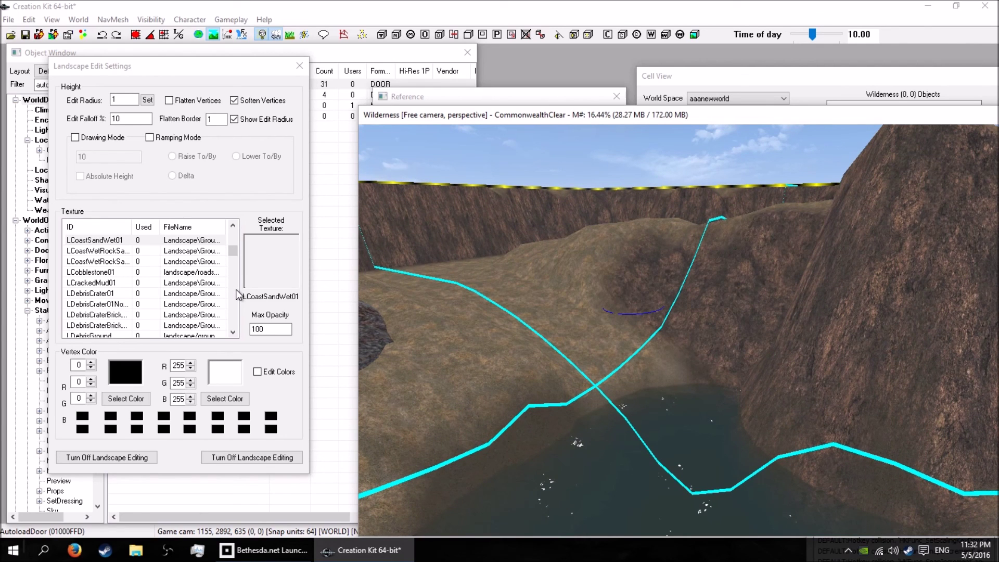